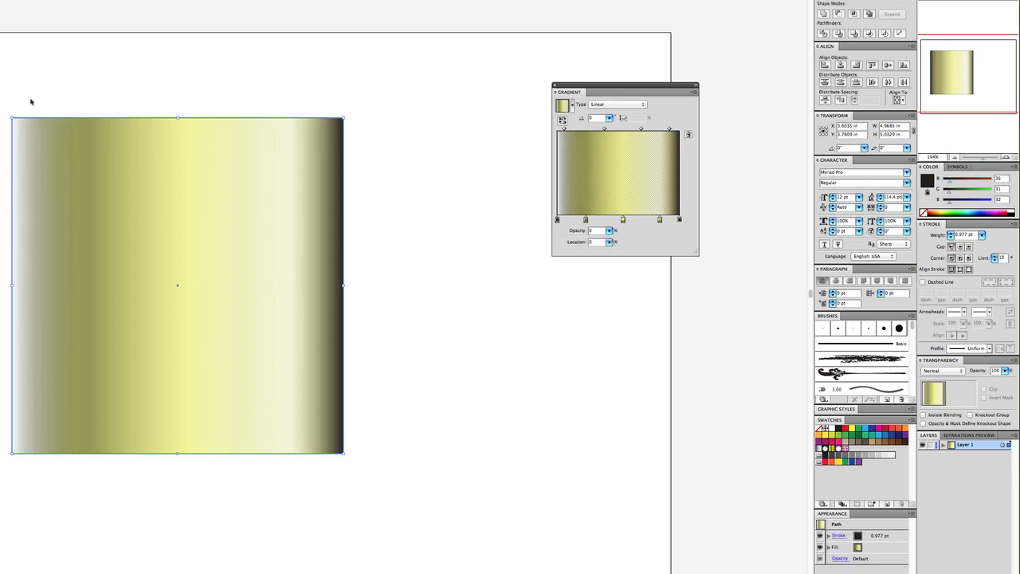
Draw a gradient rectangle about 2.91 in tall across the middle of the square and fit it to the square's width.
{"action": "key", "text": "g"}
{"action": "mouse_move", "coordinate": [0, 185]}
{"action": "left_mouse_down"}
{"action": "mouse_move", "coordinate": [341, 356]}
{"action": "mouse_move", "coordinate": [439, 379]}
{"action": "left_mouse_up"}
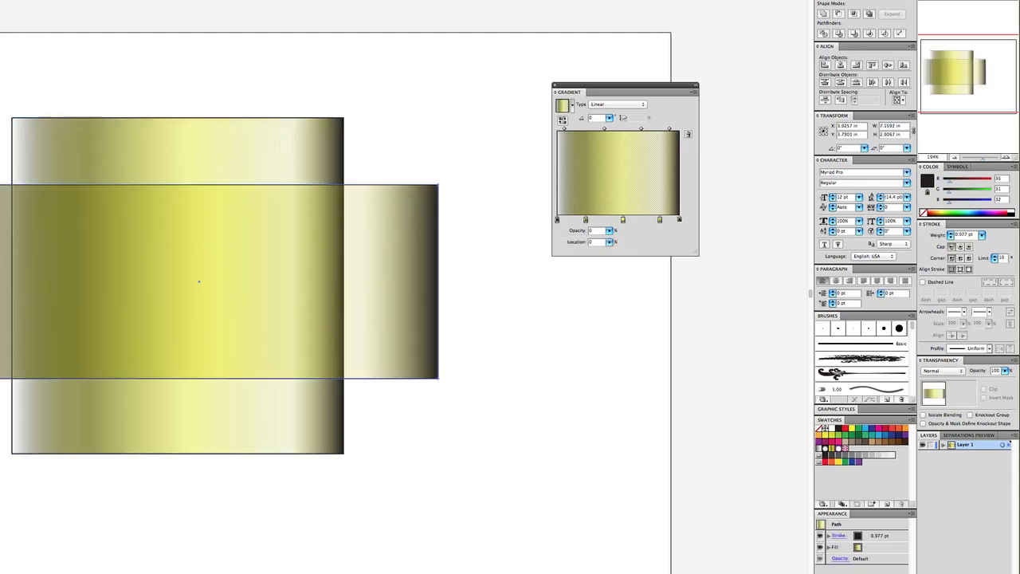
{"action": "left_click_drag", "start_coordinate": [178, 293], "coordinate": [248, 298]}
{"action": "left_click_drag", "start_coordinate": [491, 285], "coordinate": [343, 285]}
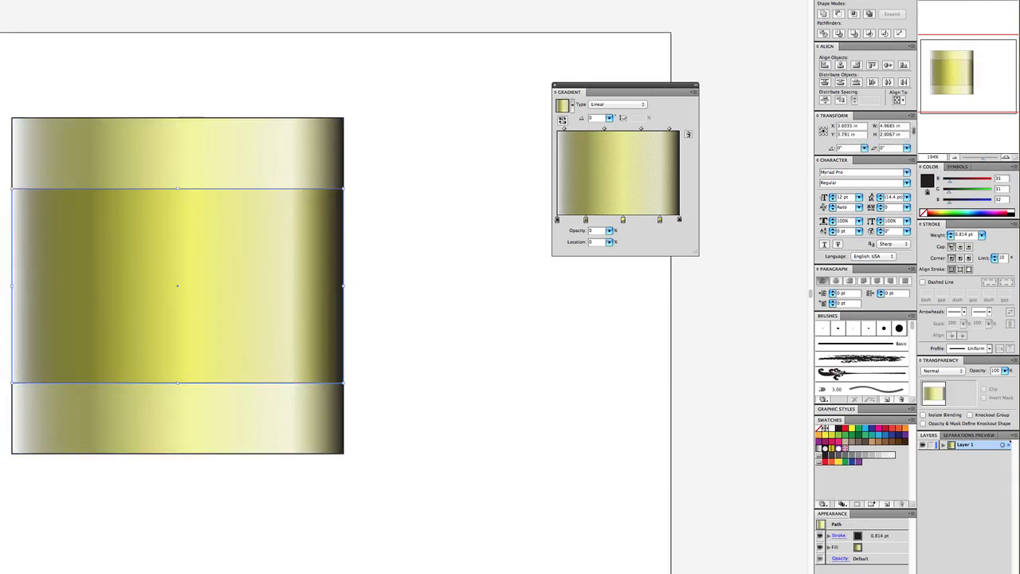
{"action": "key", "text": "super+shift+a"}
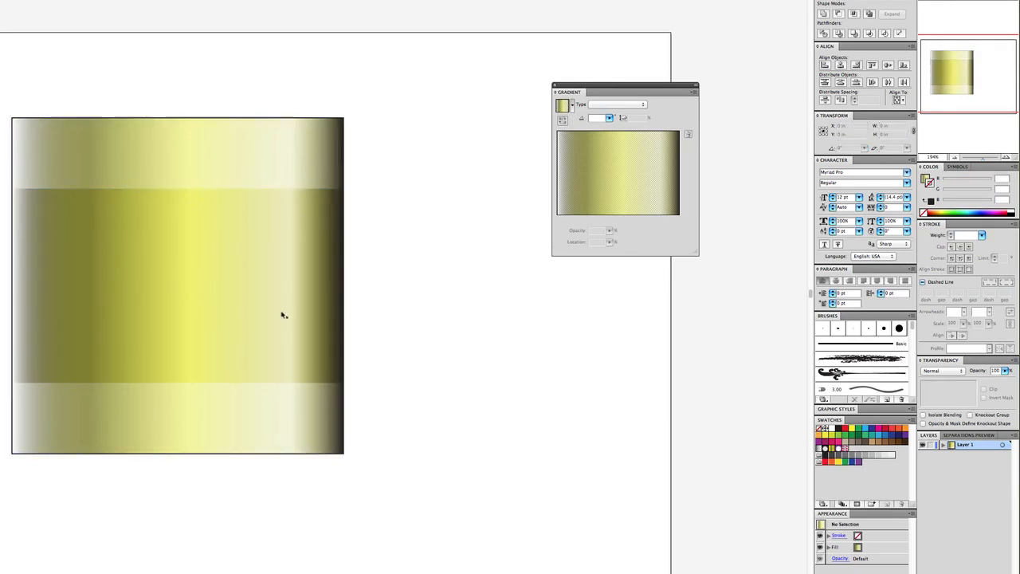
Clear the artboard of the gradient band and the square behind it.
{"action": "left_click", "coordinate": [286, 234]}
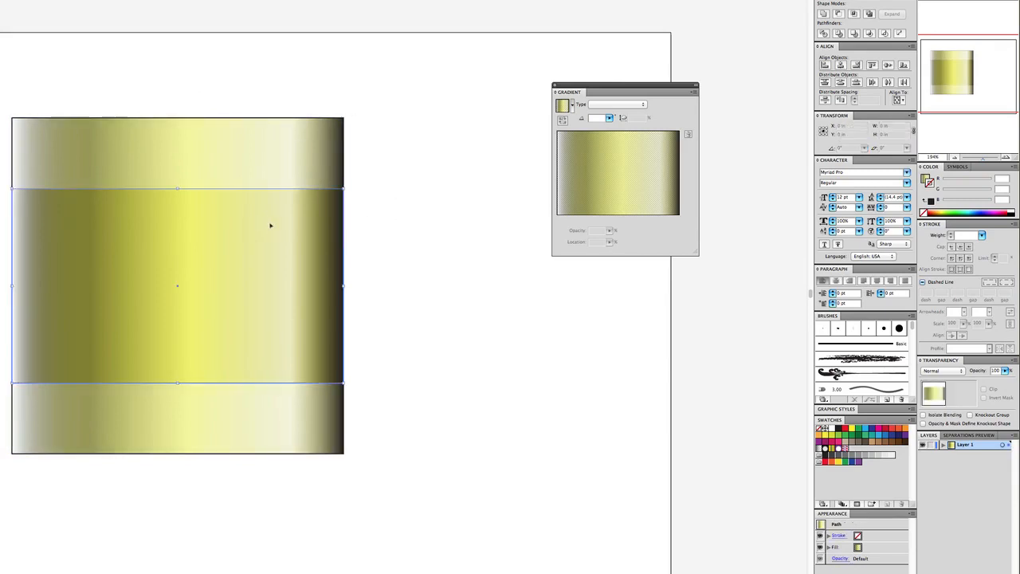
{"action": "key", "text": "Delete"}
{"action": "key", "text": "ctrl+z"}
{"action": "key", "text": "ctrl+z"}
{"action": "key", "text": "ctrl+z"}
{"action": "key", "text": "ctrl+z"}
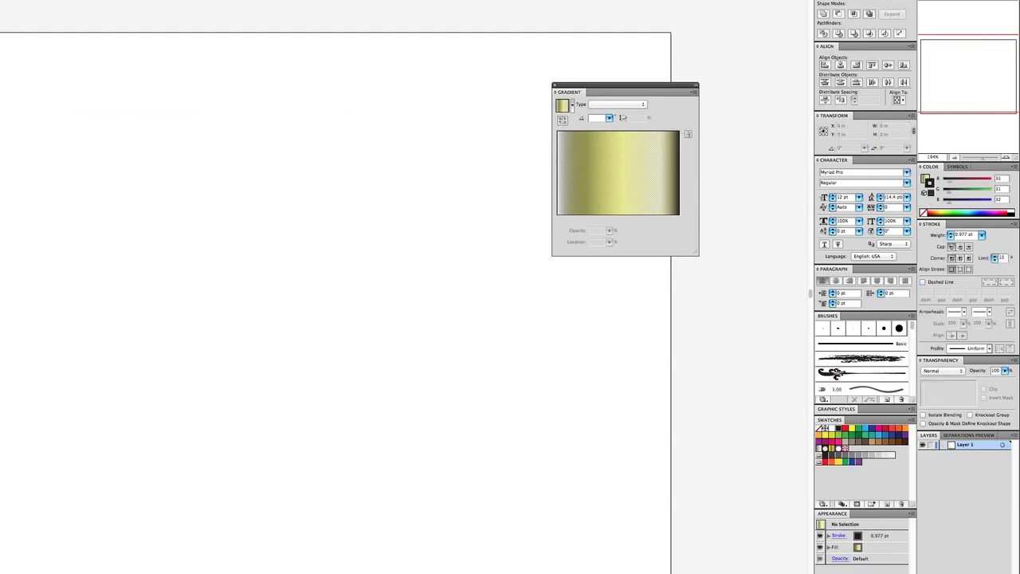
Draw a circle about 4.17 in in diameter and give it a green stroke.
{"action": "left_click_drag", "start_coordinate": [294, 310], "coordinate": [433, 449]}
{"action": "key", "text": "v"}
{"action": "left_click", "coordinate": [843, 440]}
{"action": "left_click", "coordinate": [928, 179]}
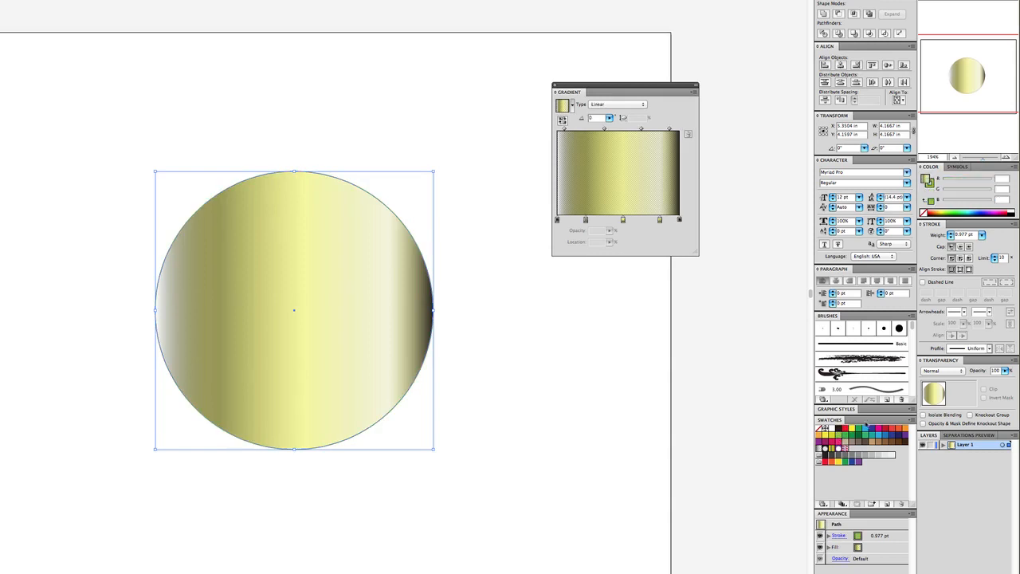
Fill the circle with the black-to-transparent linear gradient preset and set the end stop's opacity to 100%.
{"action": "left_click", "coordinate": [872, 430]}
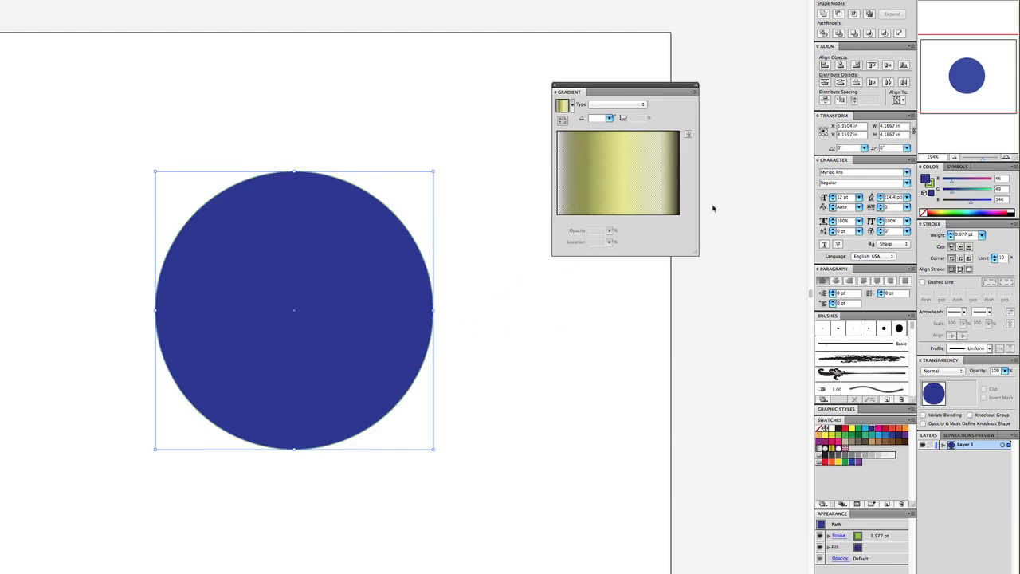
{"action": "left_click", "coordinate": [680, 219]}
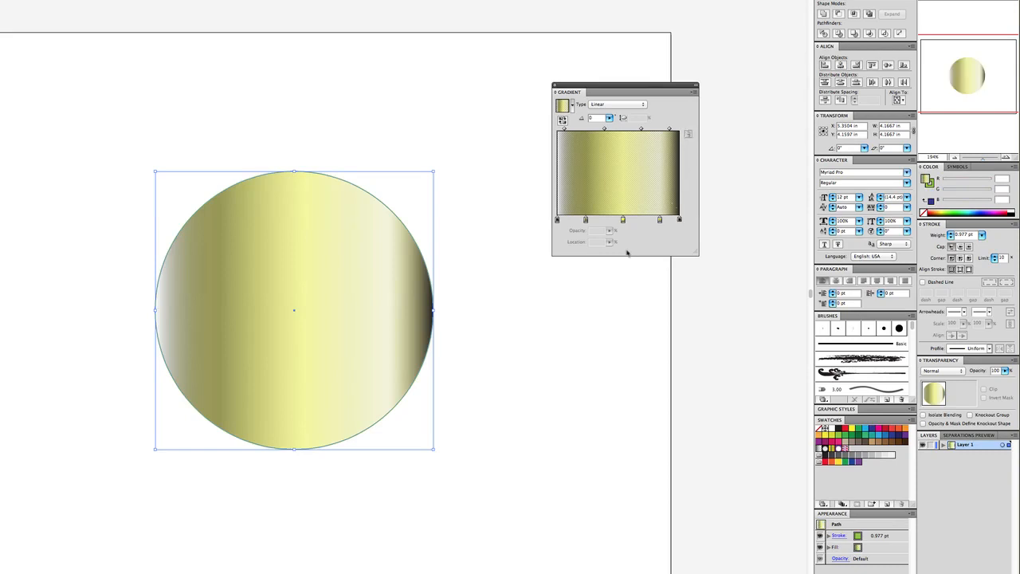
{"action": "left_click", "coordinate": [570, 104]}
{"action": "left_click", "coordinate": [585, 123]}
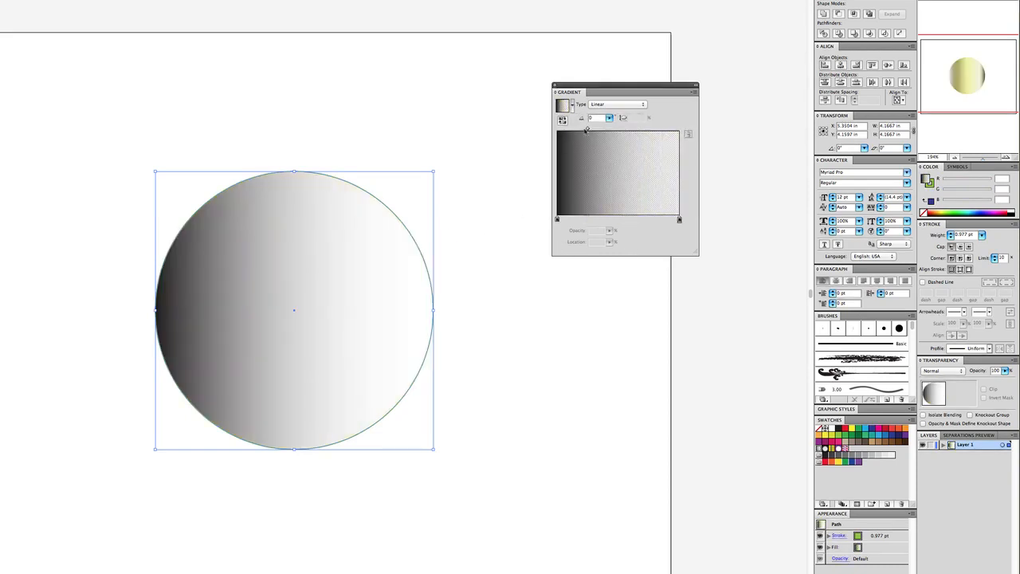
{"action": "left_click", "coordinate": [679, 220]}
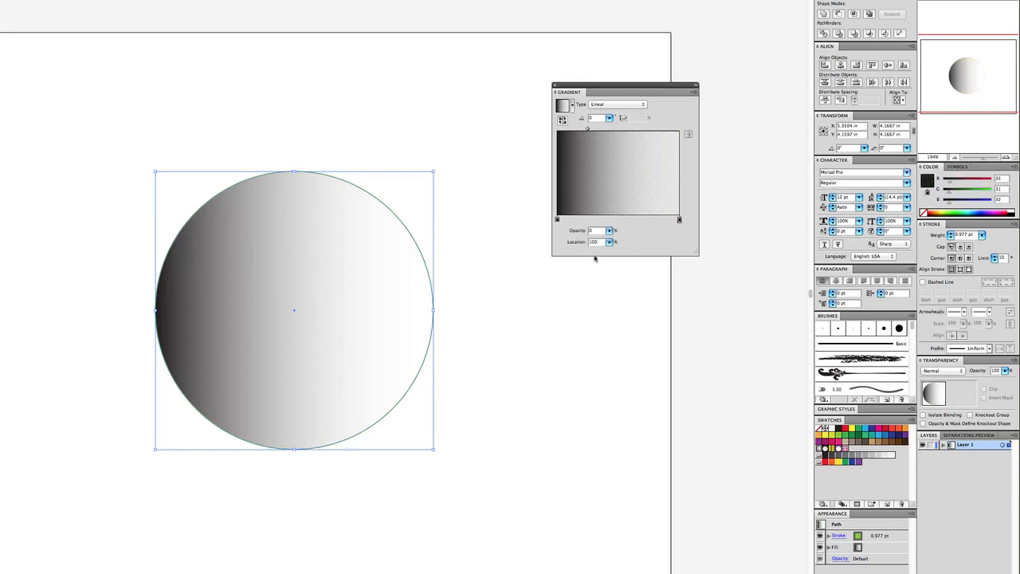
{"action": "left_click_drag", "start_coordinate": [610, 231], "coordinate": [641, 243]}
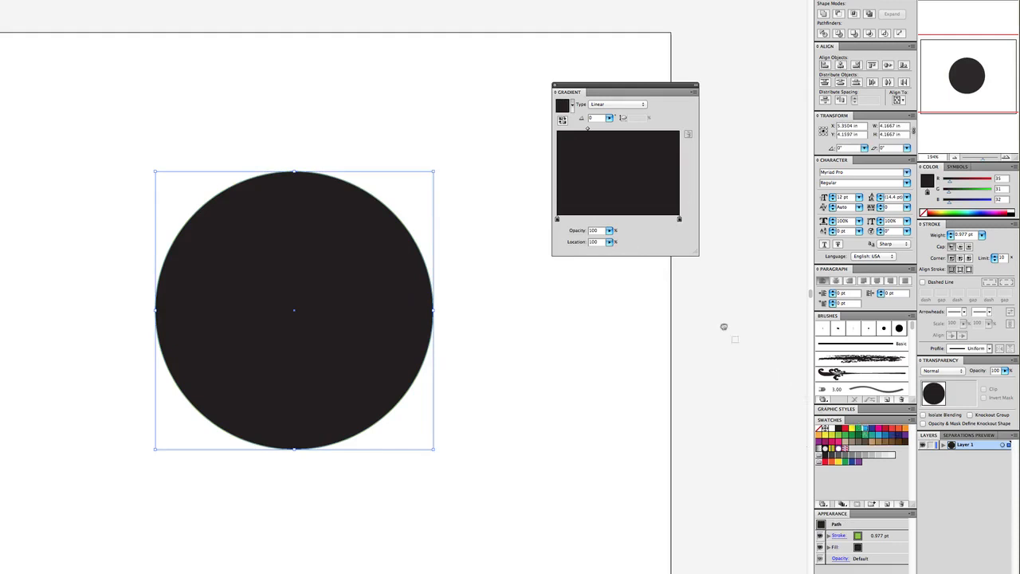
Replace the gradient's starting black stop with a light blue stop at location 0%.
{"action": "left_click", "coordinate": [629, 219]}
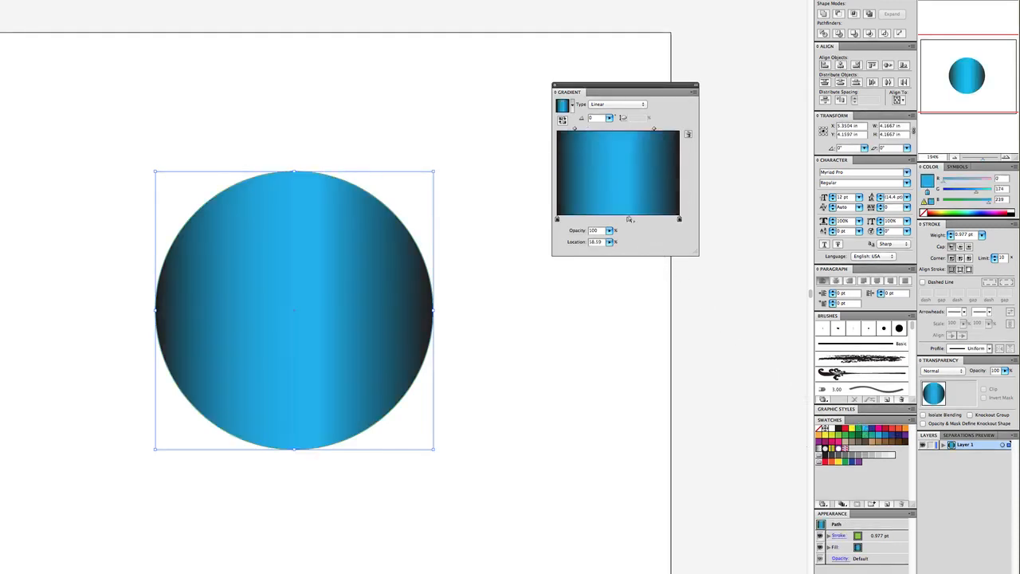
{"action": "left_click_drag", "start_coordinate": [558, 221], "coordinate": [558, 244]}
{"action": "left_click_drag", "start_coordinate": [629, 220], "coordinate": [542, 230]}
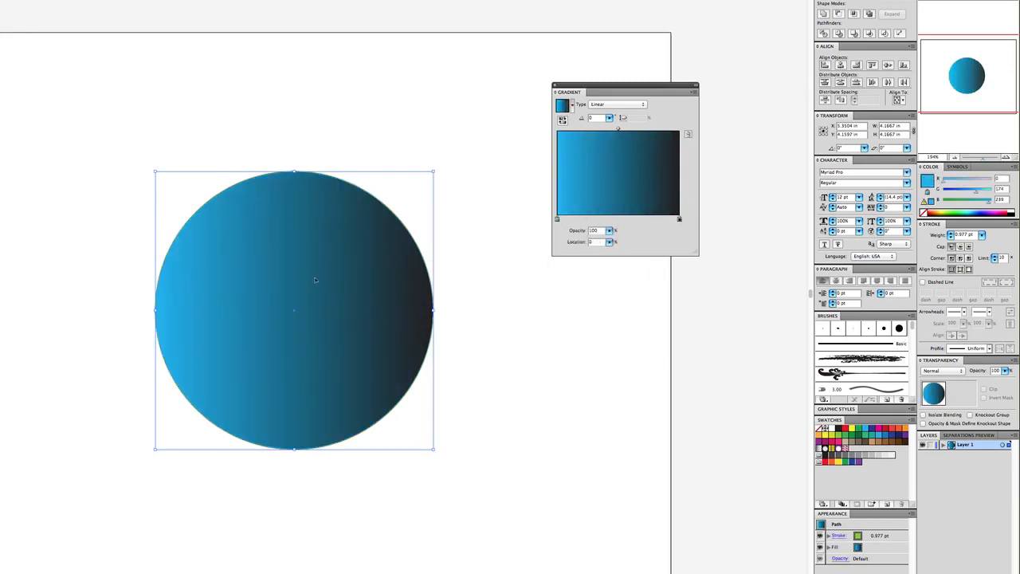
Change the gradient type to Radial and move its centre toward the circle's upper left with the Gradient tool.
{"action": "left_click", "coordinate": [620, 105]}
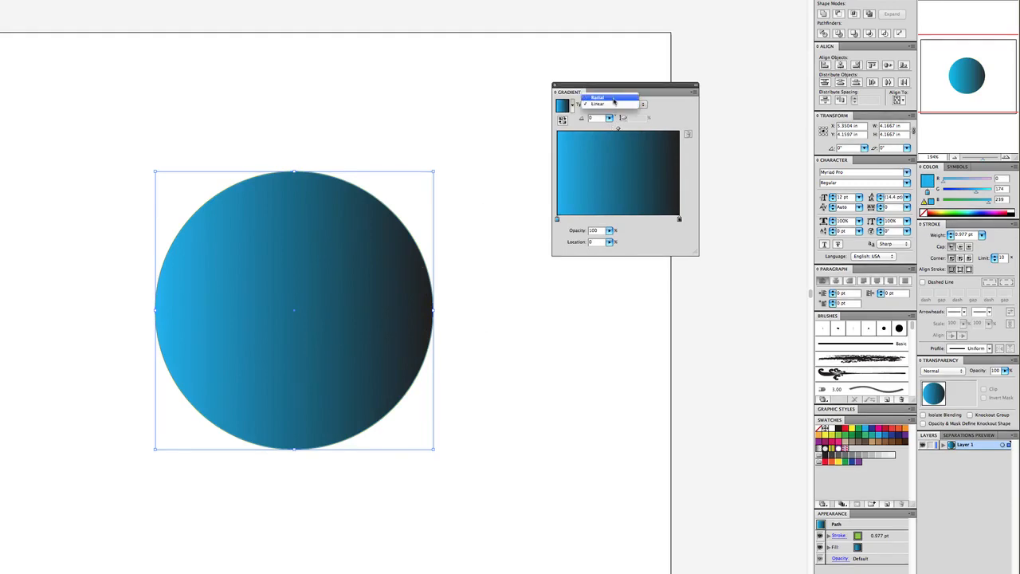
{"action": "left_click", "coordinate": [610, 109]}
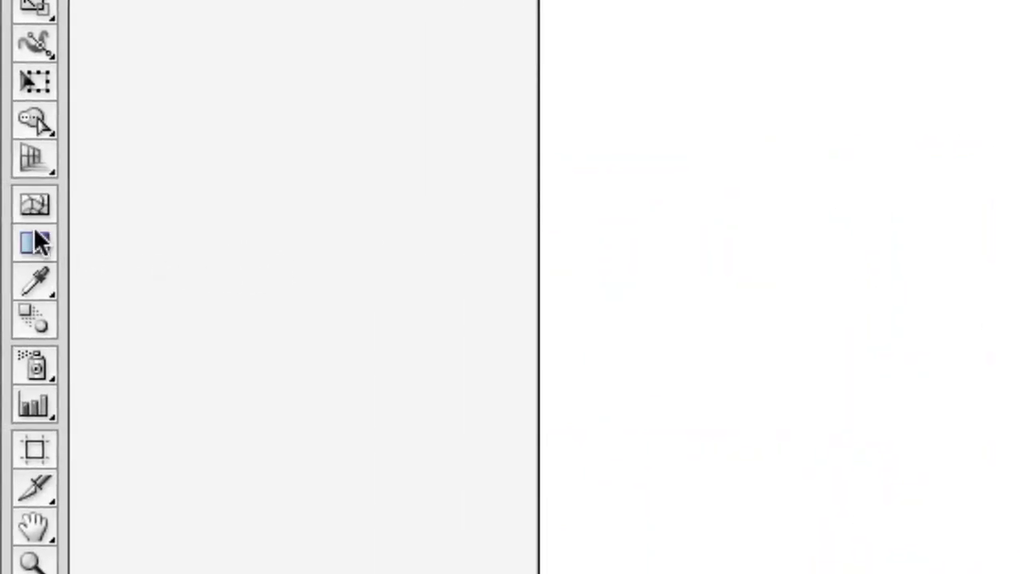
{"action": "left_click", "coordinate": [40, 241]}
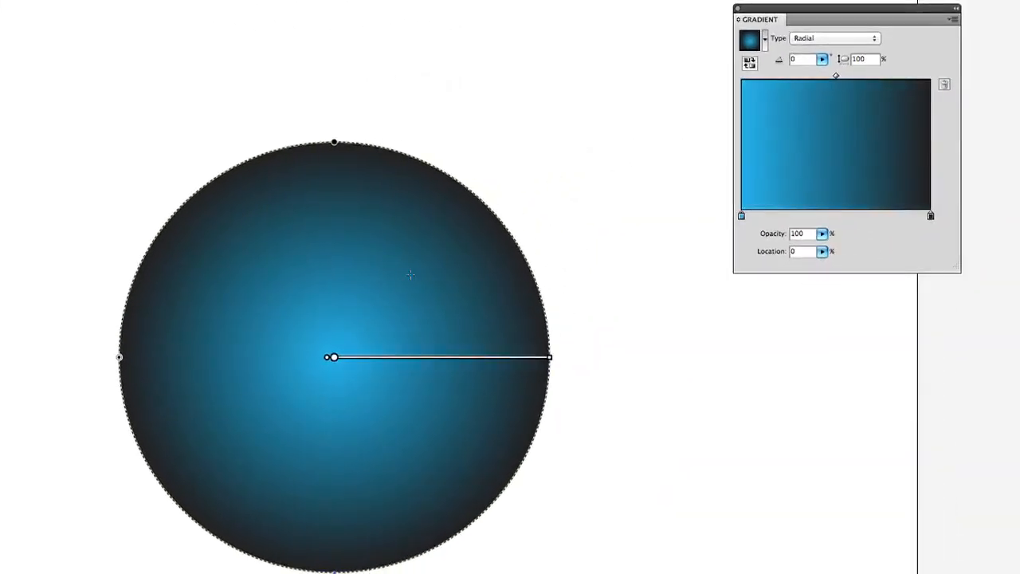
{"action": "mouse_move", "coordinate": [341, 363]}
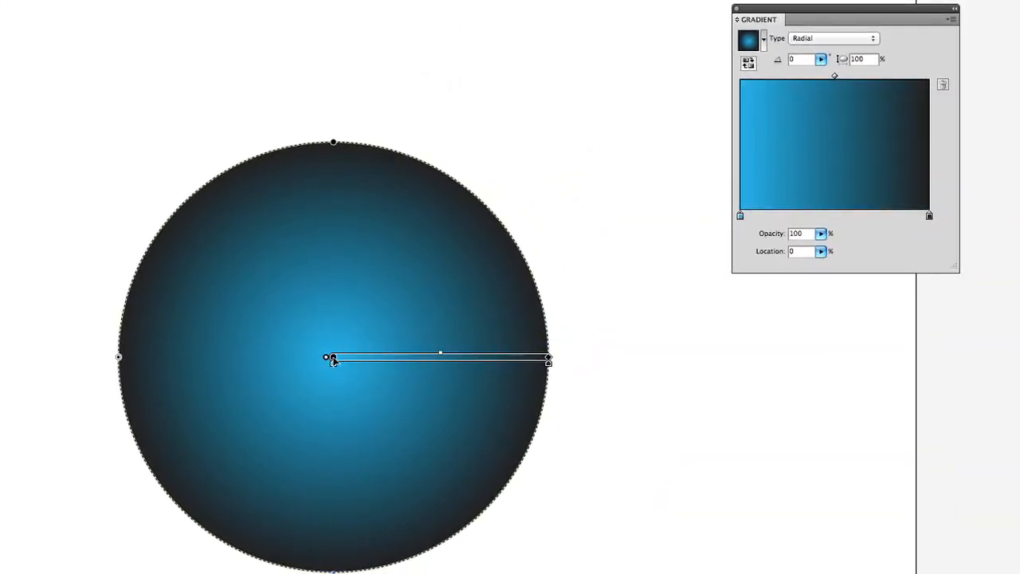
{"action": "mouse_move", "coordinate": [334, 359]}
{"action": "left_mouse_down"}
{"action": "mouse_move", "coordinate": [287, 272]}
{"action": "mouse_move", "coordinate": [253, 254]}
{"action": "mouse_move", "coordinate": [283, 274]}
{"action": "left_mouse_up"}
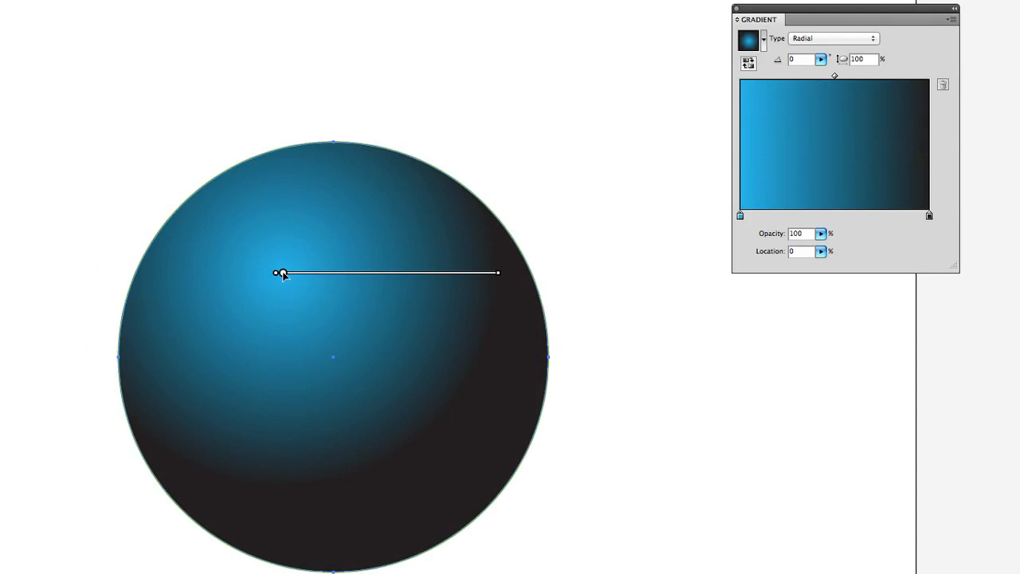
{"action": "mouse_move", "coordinate": [283, 274]}
{"action": "left_mouse_down"}
{"action": "mouse_move", "coordinate": [288, 286]}
{"action": "mouse_move", "coordinate": [273, 291]}
{"action": "mouse_move", "coordinate": [283, 275]}
{"action": "left_mouse_up"}
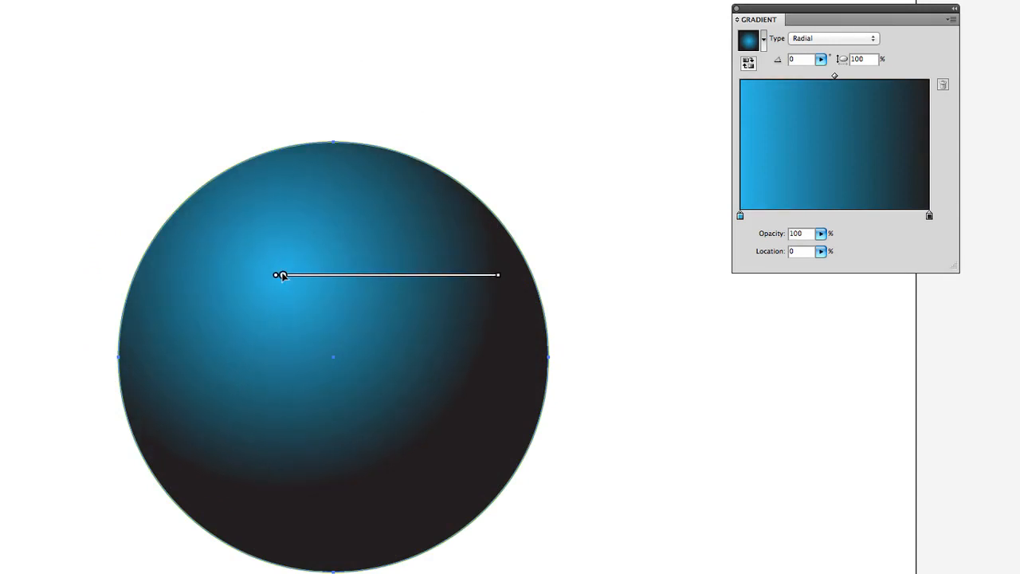
Enlarge the radial gradient beyond the circle's right edge and stretch its aspect ratio to about 122.54%.
{"action": "left_click_drag", "start_coordinate": [505, 283], "coordinate": [563, 278]}
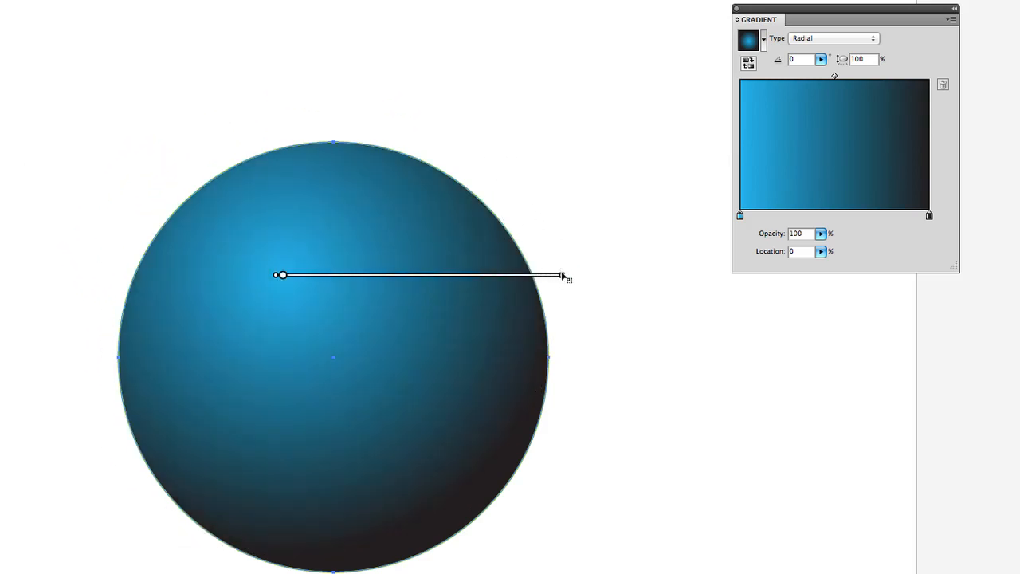
{"action": "left_click_drag", "start_coordinate": [283, 276], "coordinate": [292, 293]}
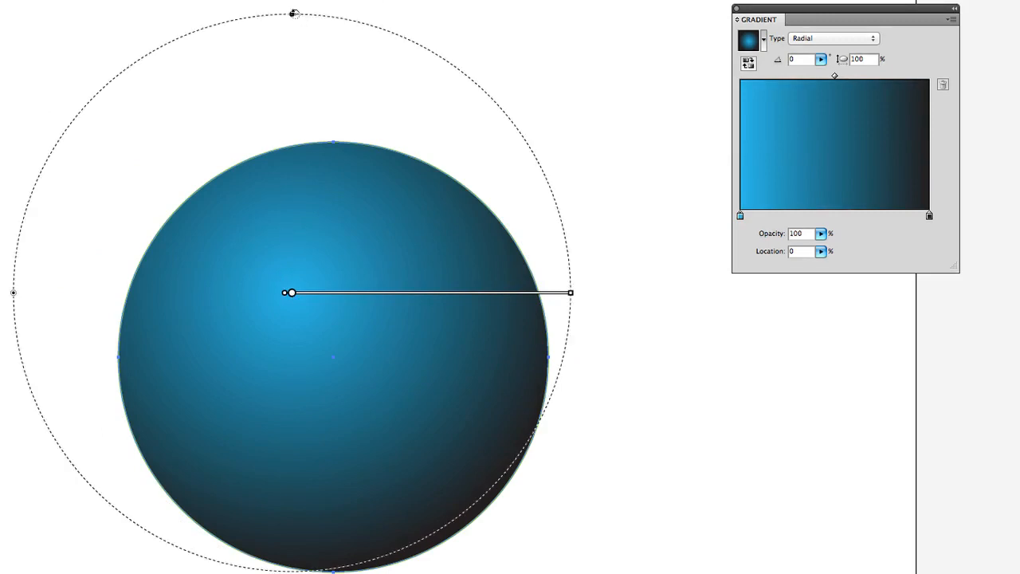
{"action": "left_click_drag", "start_coordinate": [293, 13], "coordinate": [293, 0]}
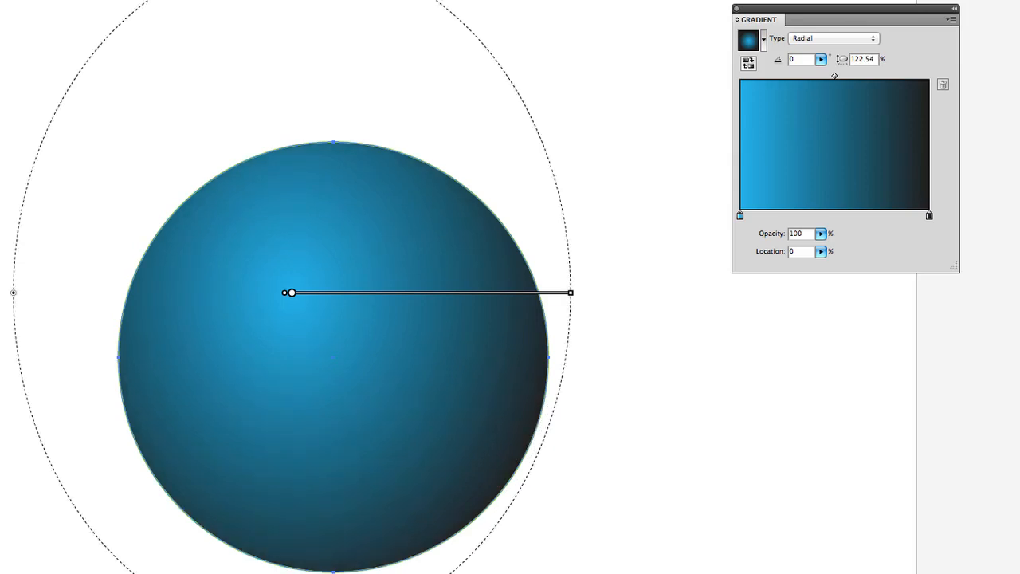
{"action": "scroll", "coordinate": [465, 287], "scroll_direction": "down", "scroll_amount": 1}
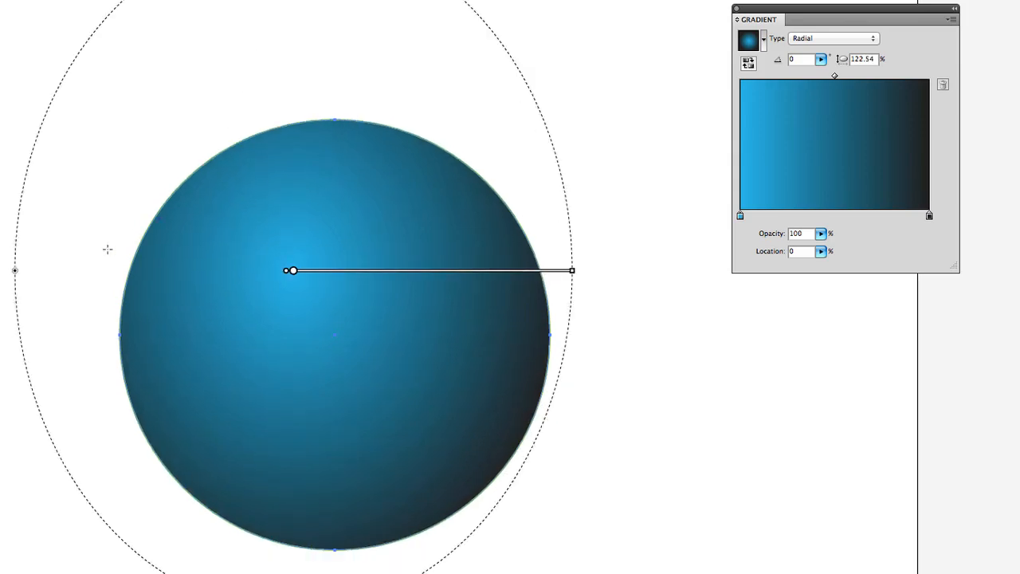
{"action": "mouse_move", "coordinate": [15, 272]}
{"action": "left_mouse_down"}
{"action": "mouse_move", "coordinate": [0, 272]}
{"action": "mouse_move", "coordinate": [24, 271]}
{"action": "left_mouse_up"}
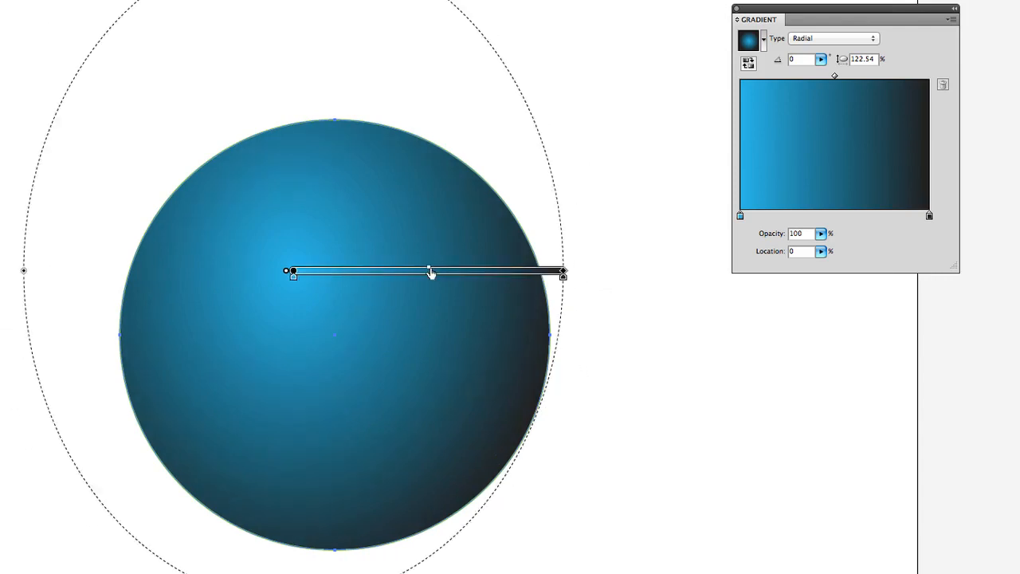
Shift the gradient's midpoint slightly toward the dark end, keep the blue stop at the start, and reduce the aspect ratio to about 100.26%.
{"action": "mouse_move", "coordinate": [431, 272]}
{"action": "left_mouse_down"}
{"action": "mouse_move", "coordinate": [523, 272]}
{"action": "mouse_move", "coordinate": [351, 270]}
{"action": "mouse_move", "coordinate": [444, 269]}
{"action": "left_mouse_up"}
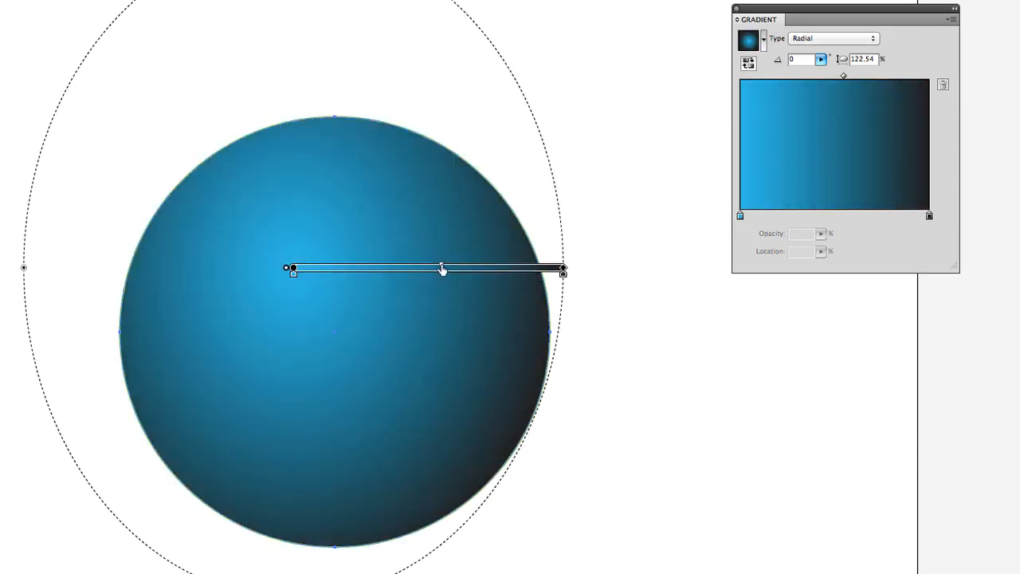
{"action": "left_click_drag", "start_coordinate": [293, 275], "coordinate": [356, 275]}
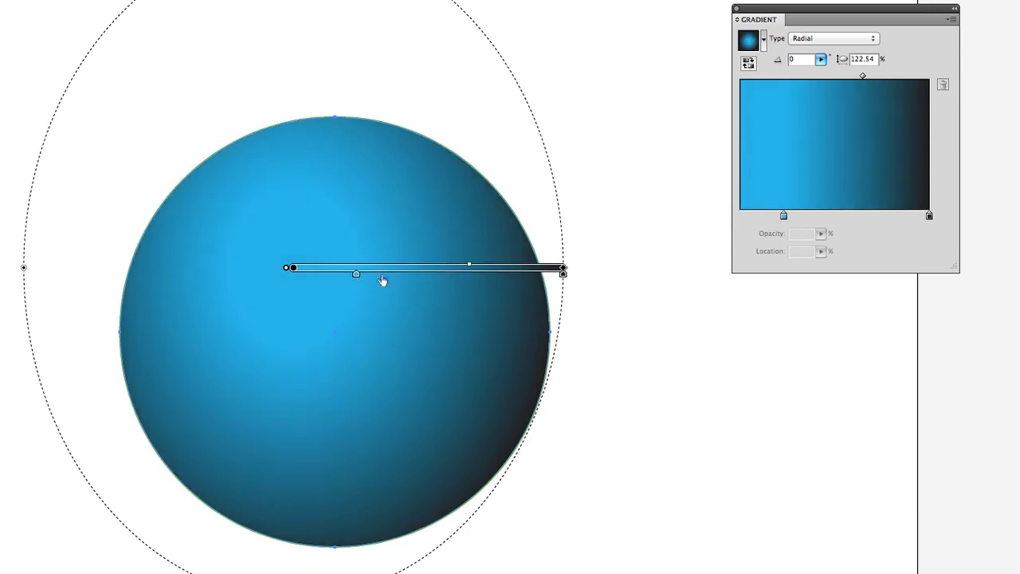
{"action": "left_click_drag", "start_coordinate": [471, 267], "coordinate": [368, 273]}
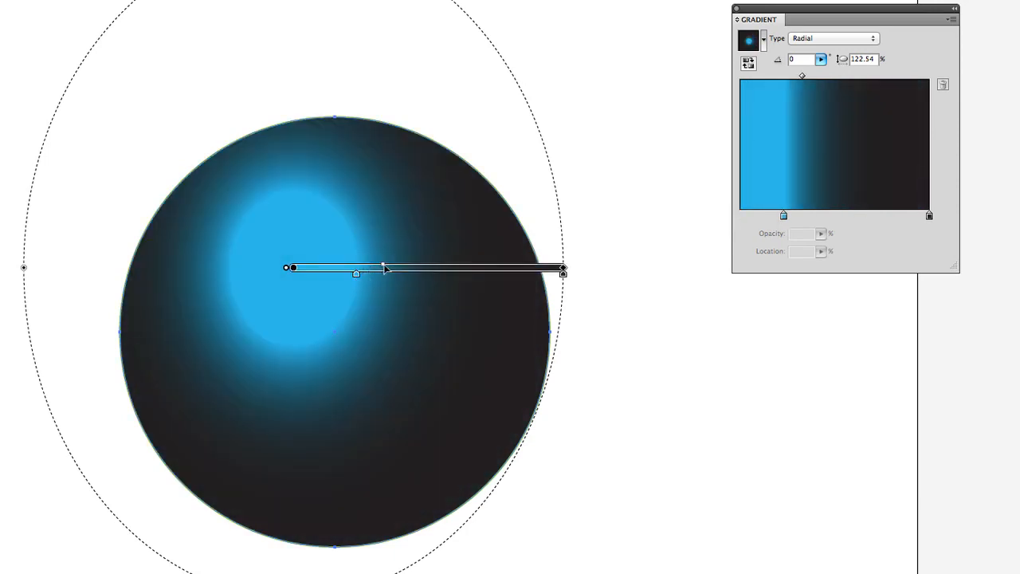
{"action": "left_click_drag", "start_coordinate": [437, 268], "coordinate": [435, 268]}
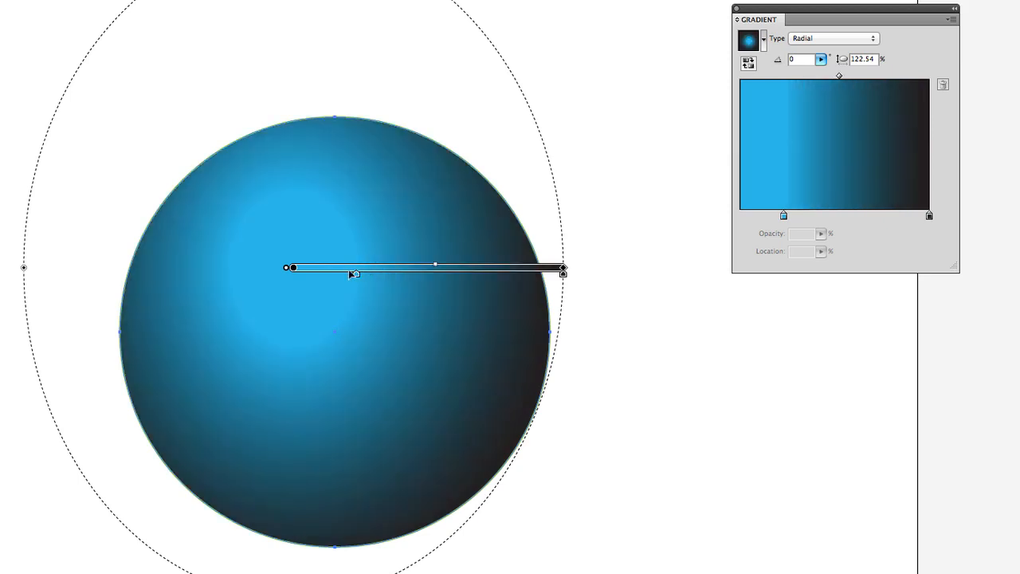
{"action": "left_click_drag", "start_coordinate": [356, 277], "coordinate": [293, 275]}
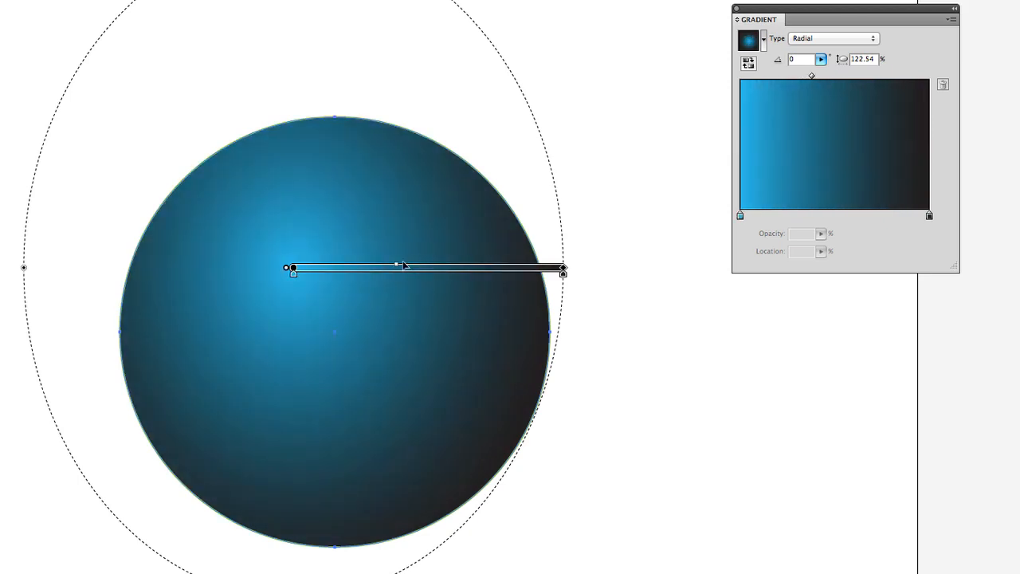
{"action": "left_click_drag", "start_coordinate": [397, 268], "coordinate": [448, 268]}
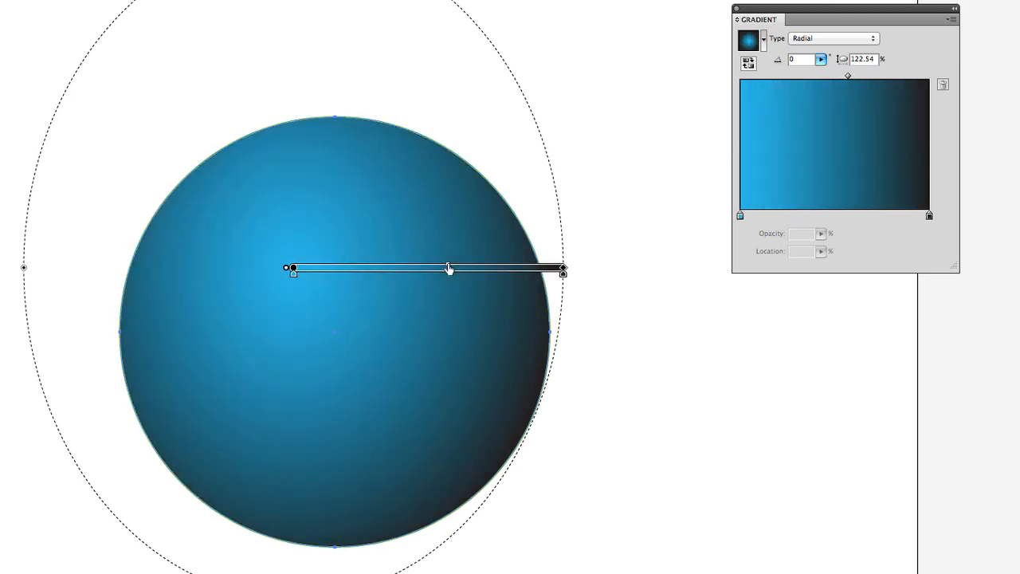
{"action": "left_click_drag", "start_coordinate": [293, 0], "coordinate": [301, 3]}
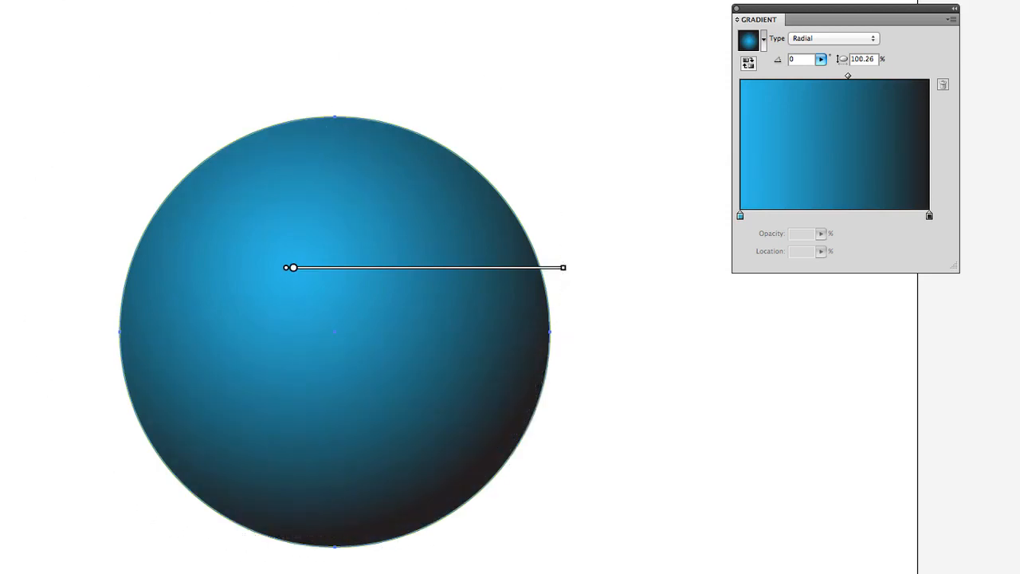
Remove the circle's stroke and move the circle to the upper left area of the artboard, leaving it selected.
{"action": "key", "text": "v"}
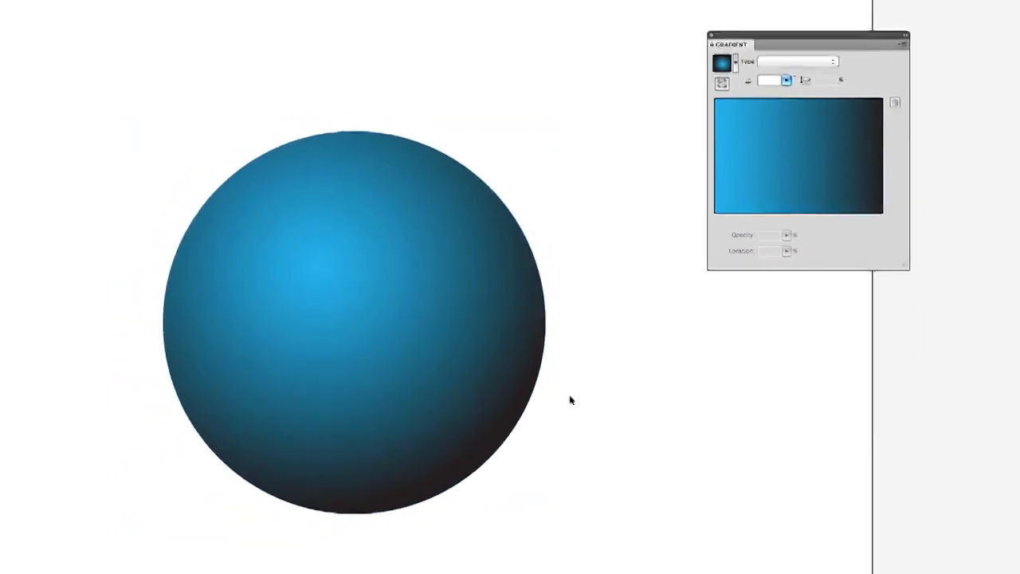
{"action": "left_click_drag", "start_coordinate": [408, 369], "coordinate": [201, 368]}
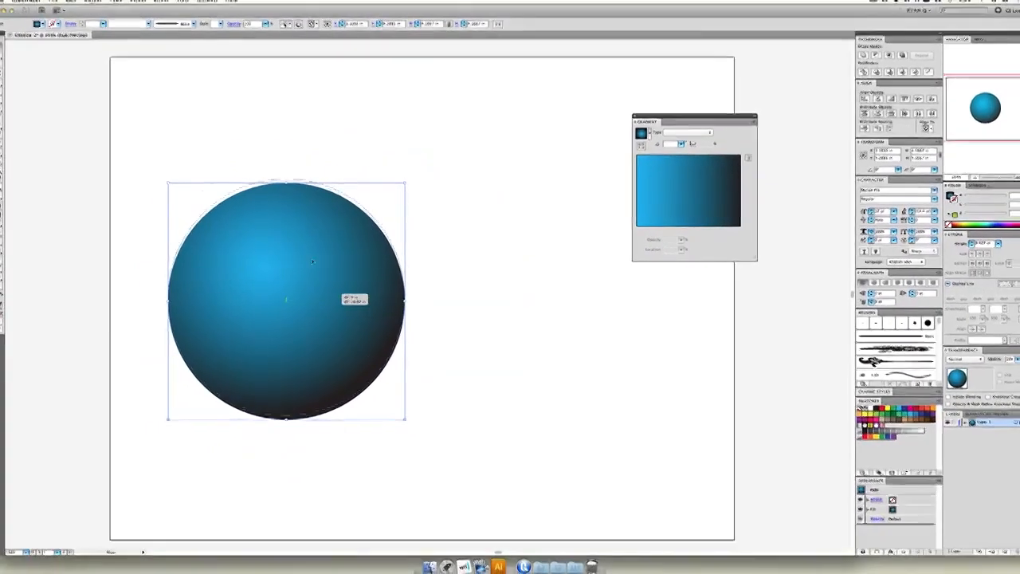
{"action": "left_click", "coordinate": [453, 318]}
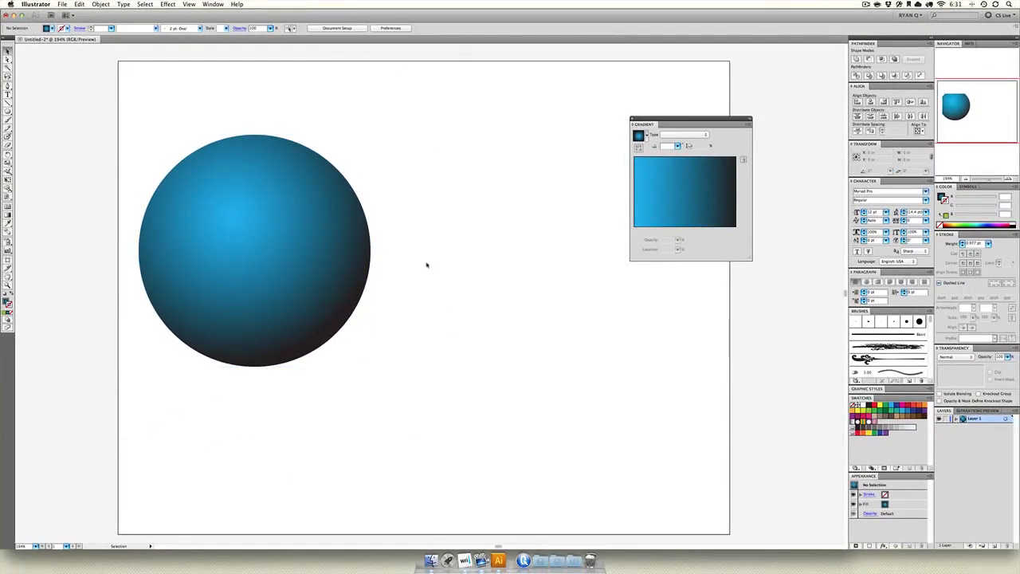
{"action": "left_click", "coordinate": [359, 262]}
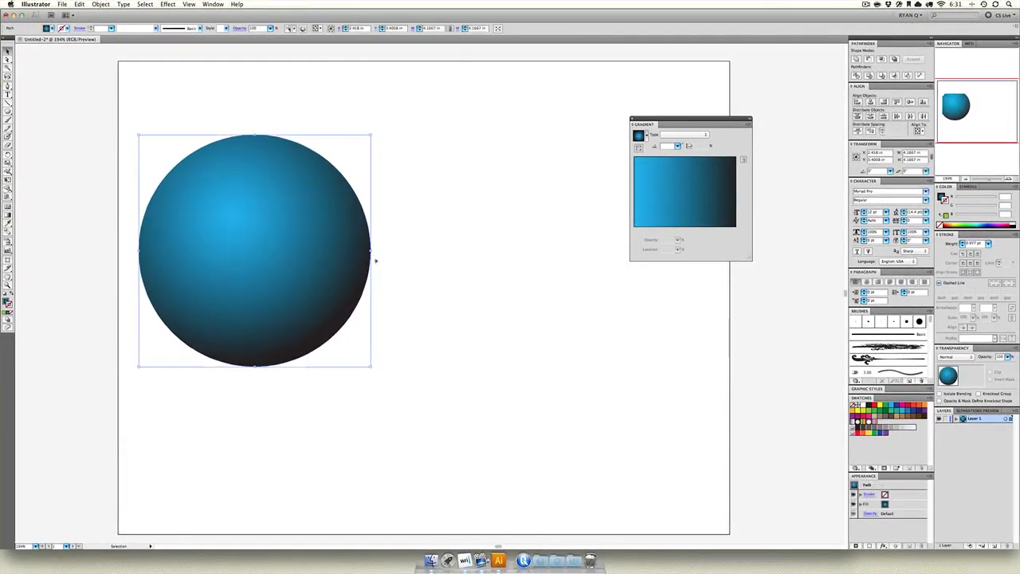
Recolour the radial gradient's end stop from black to dark blue by raising its blue value to about 124.
{"action": "left_click", "coordinate": [736, 231]}
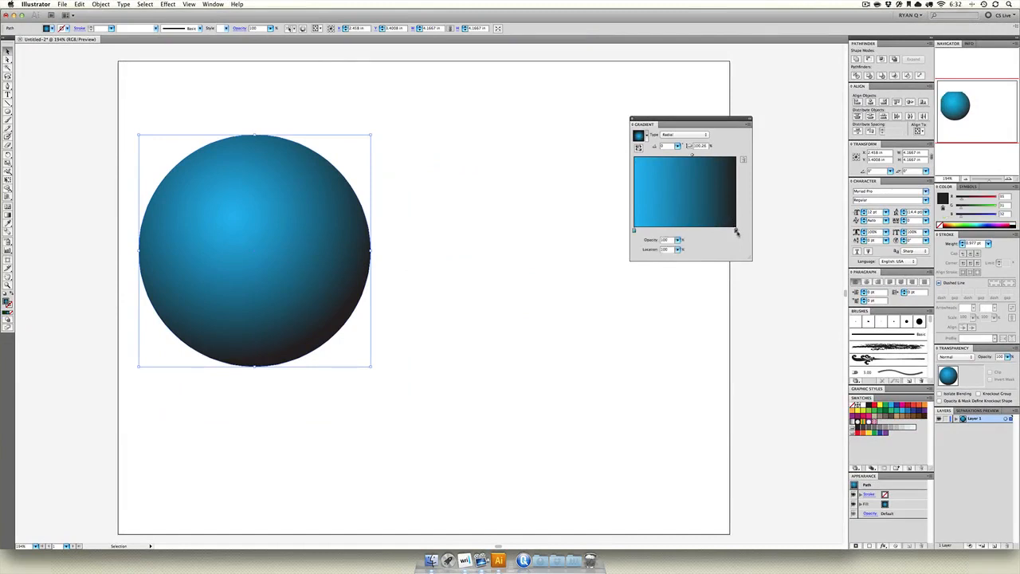
{"action": "left_click_drag", "start_coordinate": [971, 216], "coordinate": [972, 217]}
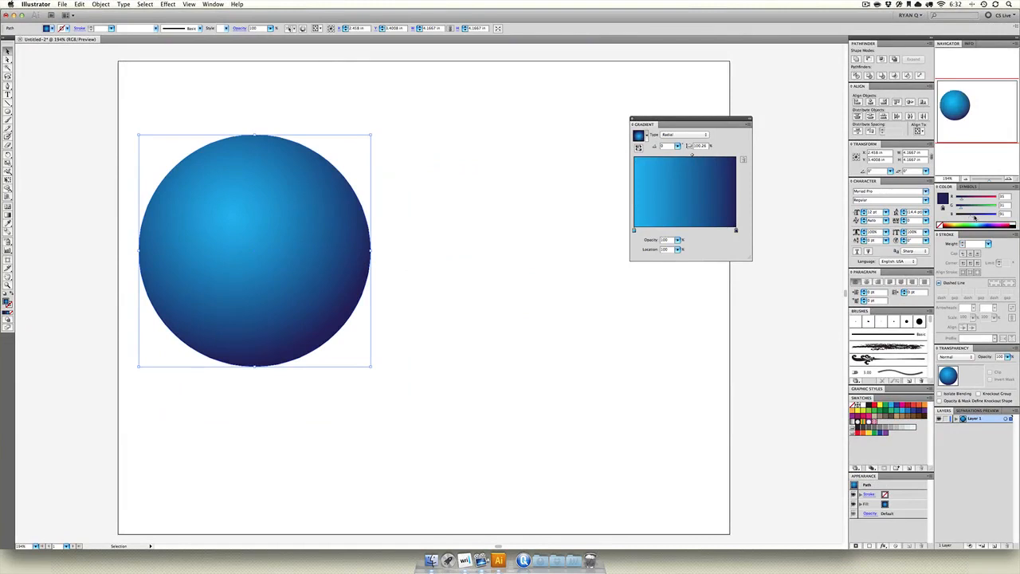
{"action": "left_click", "coordinate": [443, 378]}
Duplicate the sphere, shrink the copy to about 2.85 in wide and place it overlapping the original's lower right.
{"action": "left_click", "coordinate": [248, 233]}
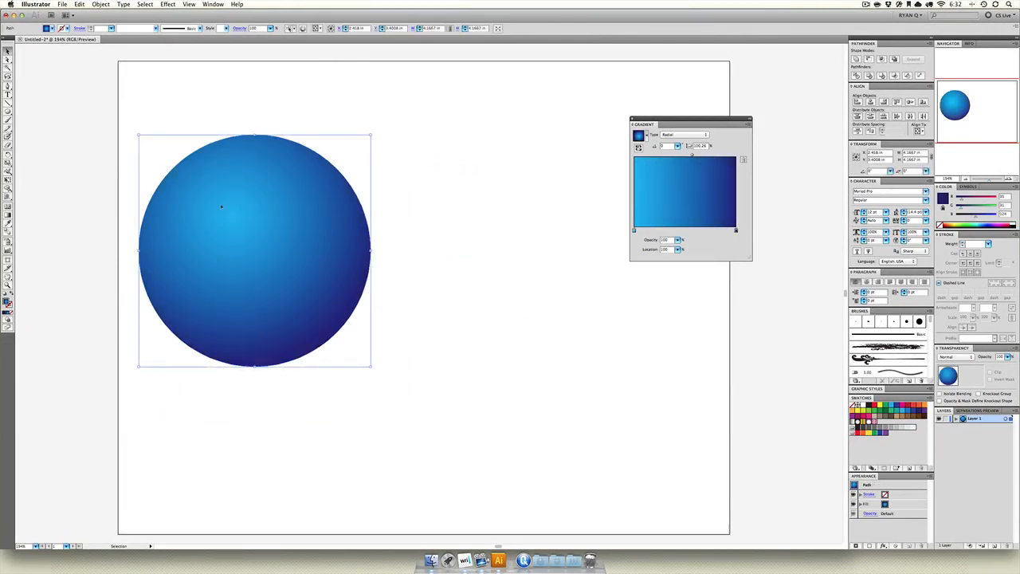
{"action": "key", "text": "super+v"}
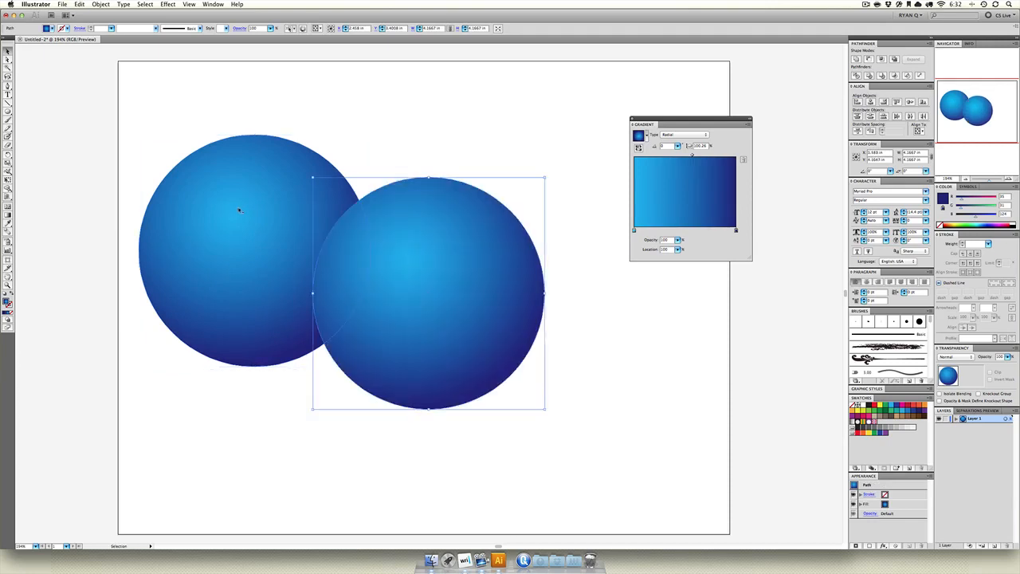
{"action": "left_click_drag", "start_coordinate": [386, 288], "coordinate": [332, 305]}
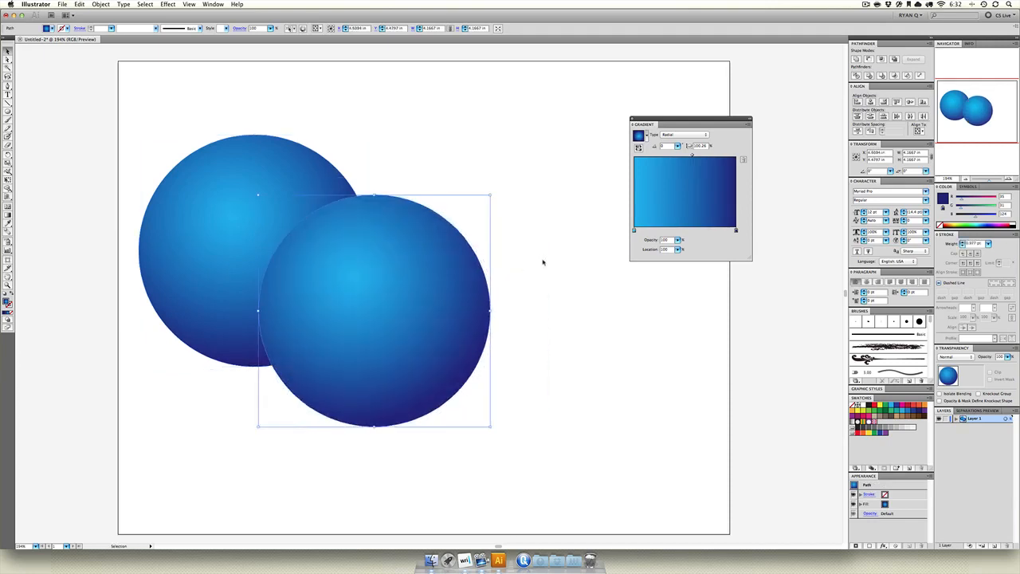
{"action": "left_click", "coordinate": [520, 365]}
{"action": "left_click_drag", "start_coordinate": [404, 357], "coordinate": [478, 311]}
{"action": "left_click_drag", "start_coordinate": [563, 380], "coordinate": [490, 311]}
{"action": "left_click_drag", "start_coordinate": [459, 235], "coordinate": [365, 316]}
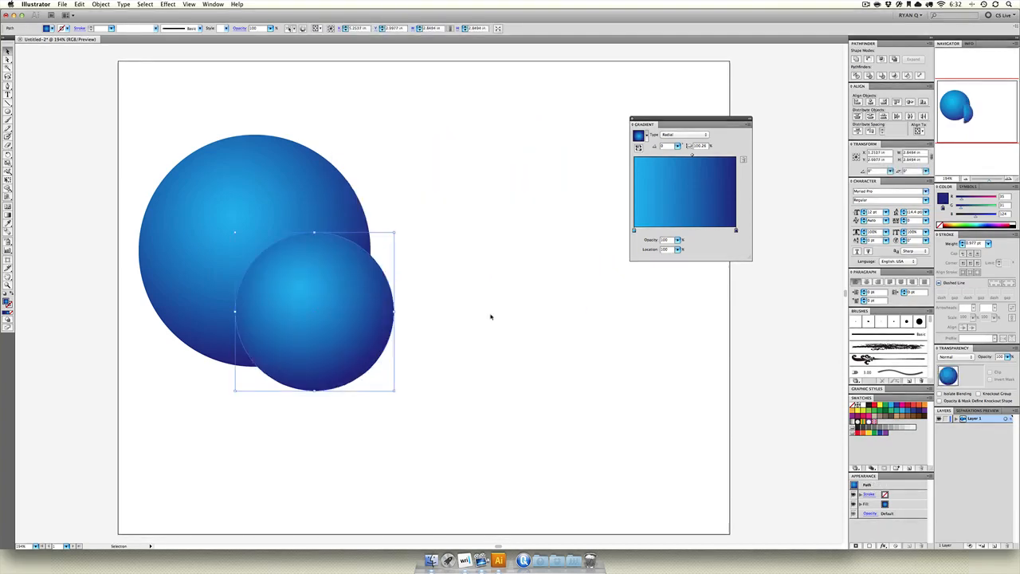
{"action": "left_click", "coordinate": [495, 317]}
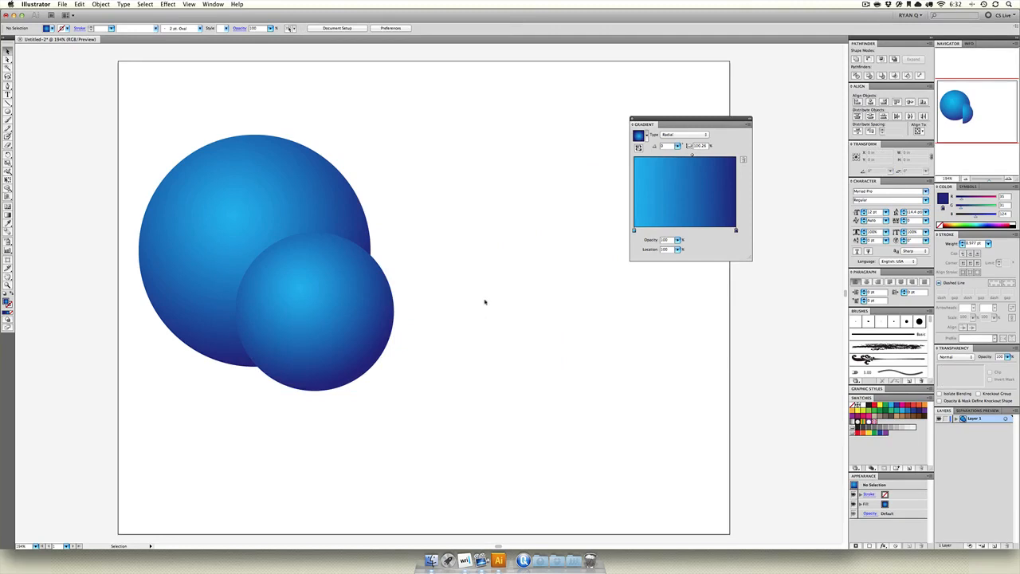
Move both spheres together to the centre of the artboard.
{"action": "left_click_drag", "start_coordinate": [369, 269], "coordinate": [229, 379]}
{"action": "left_click_drag", "start_coordinate": [316, 231], "coordinate": [488, 263]}
{"action": "left_click", "coordinate": [588, 322]}
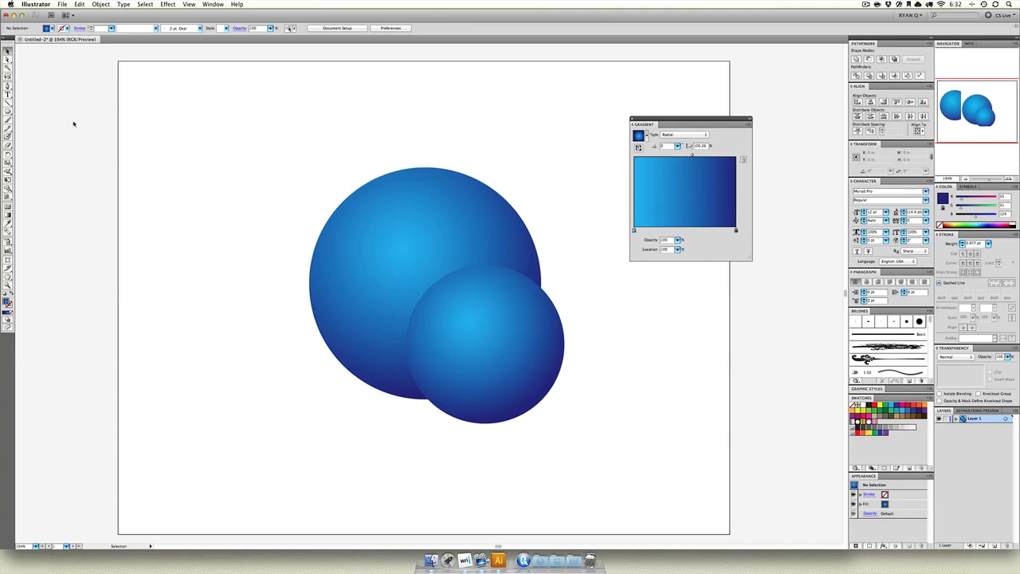
Draw a closed curved shadow shape with the Pen tool, following the large sphere's lower edge and extending over the small sphere.
{"action": "key", "text": "p"}
{"action": "left_click", "coordinate": [458, 273]}
{"action": "left_click_drag", "start_coordinate": [384, 391], "coordinate": [378, 478]}
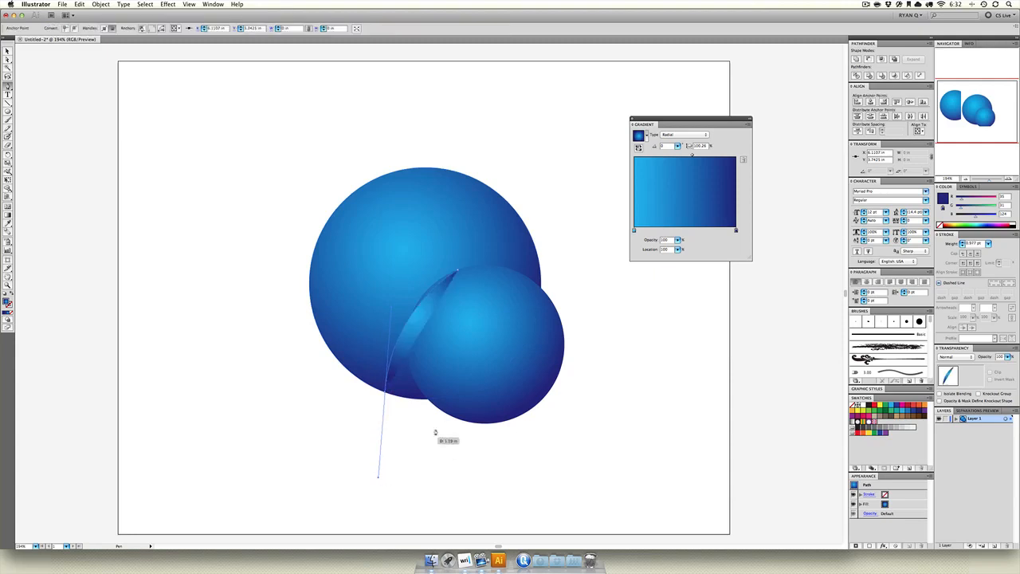
{"action": "left_click", "coordinate": [386, 394]}
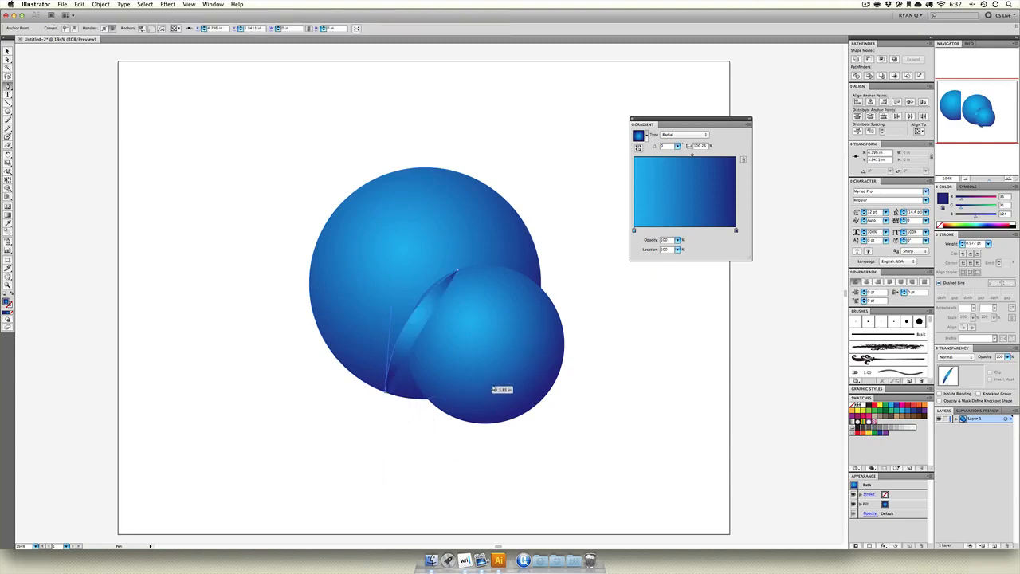
{"action": "left_click_drag", "start_coordinate": [489, 369], "coordinate": [515, 304]}
{"action": "left_click", "coordinate": [458, 272]}
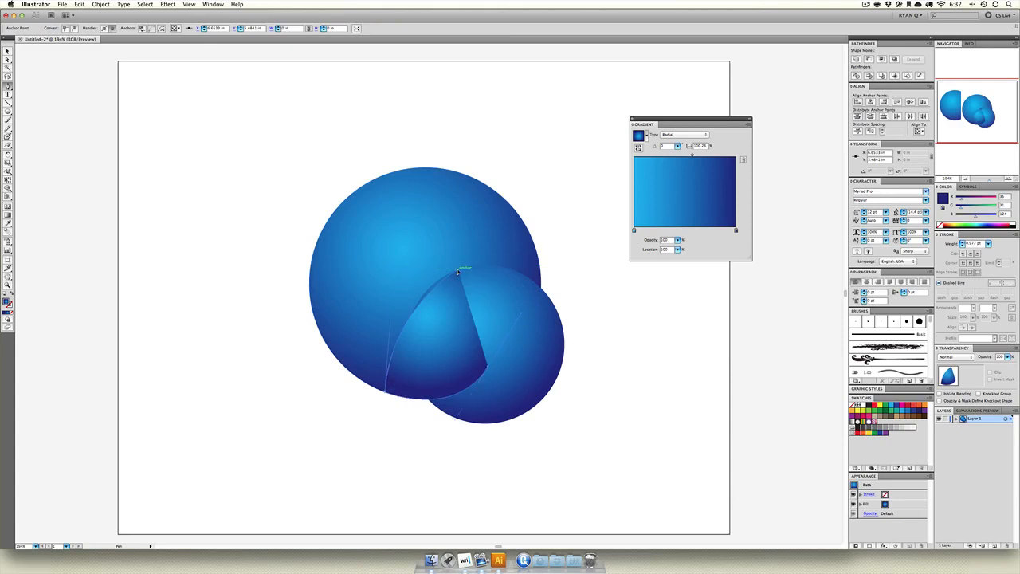
{"action": "key", "text": "v"}
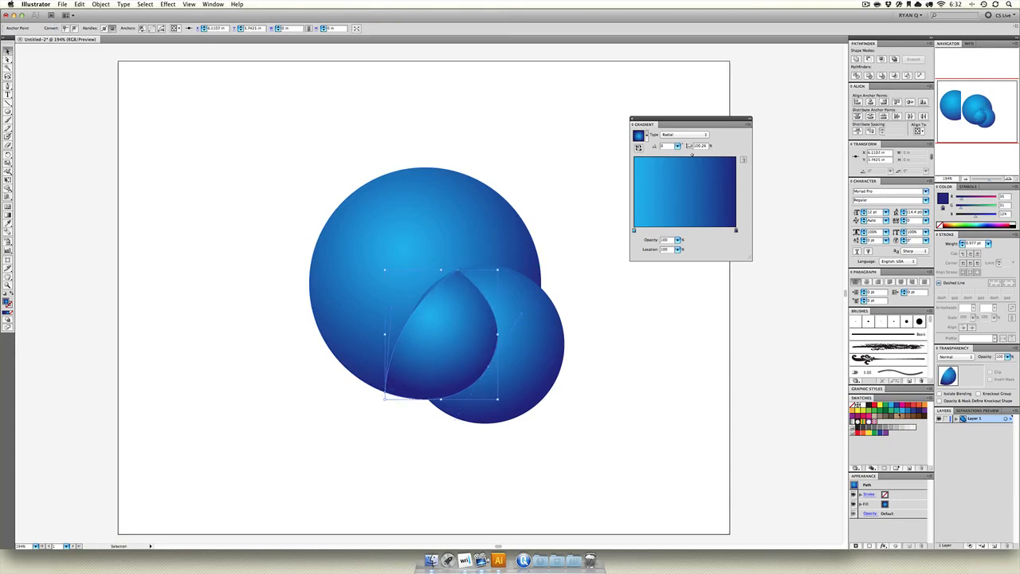
Fill the shadow shape with the dark blue C=100 M=100 Y=25 K=25 swatch and bring the small sphere to the front.
{"action": "left_click", "coordinate": [917, 411]}
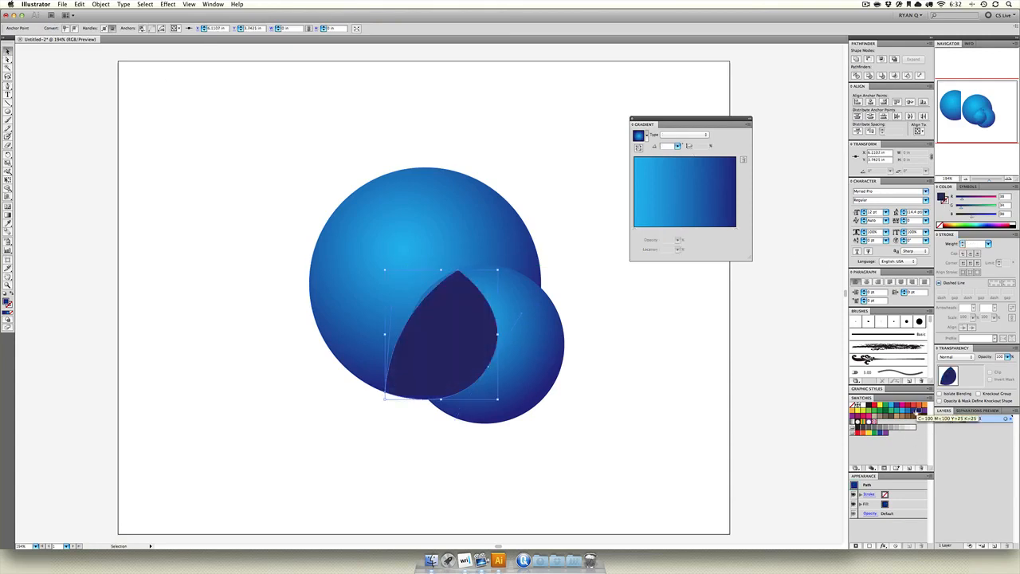
{"action": "left_click", "coordinate": [527, 347]}
{"action": "key", "text": "super+shift+bracketright"}
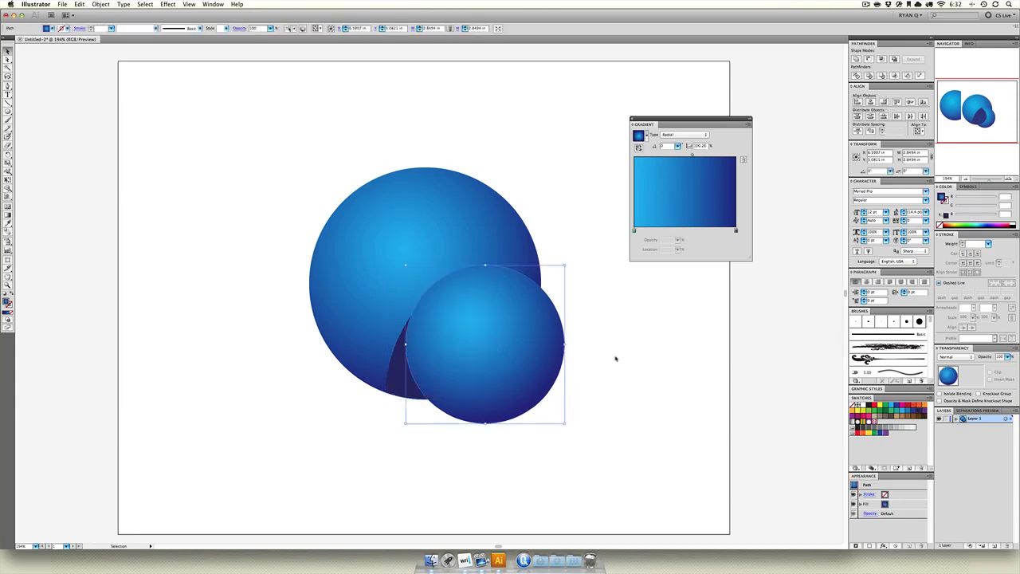
{"action": "left_click", "coordinate": [616, 358]}
{"action": "left_click", "coordinate": [397, 363]}
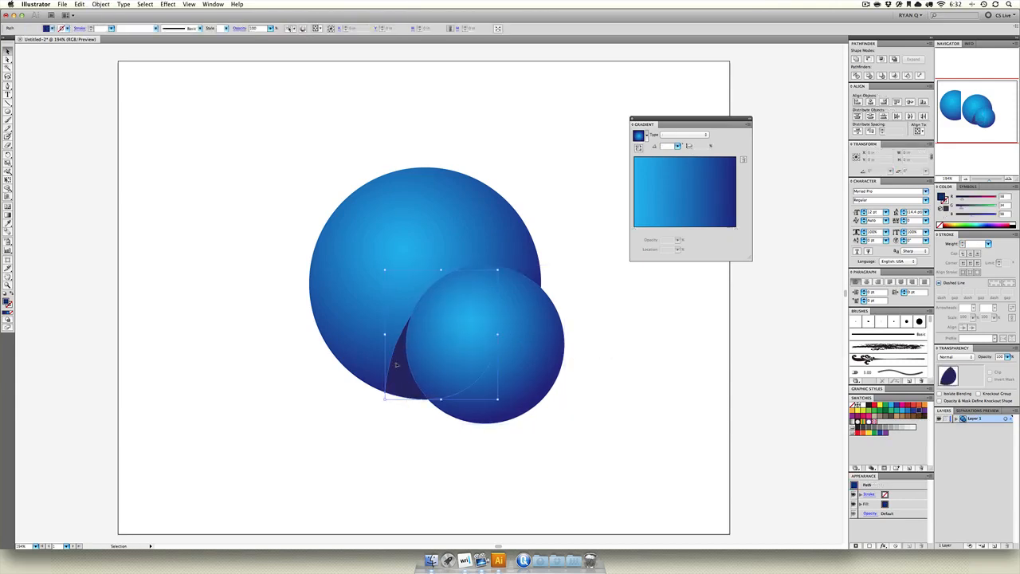
{"action": "left_click", "coordinate": [588, 406]}
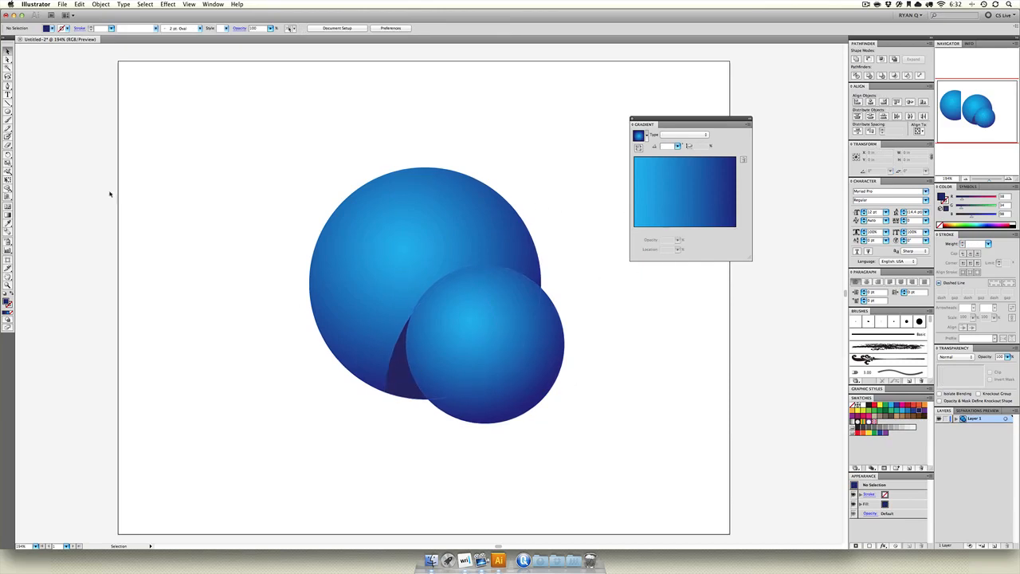
Draw a flat ellipse about 4.42 by 0.2 in across the large sphere's base and recolour it light blue.
{"action": "left_click", "coordinate": [8, 111]}
{"action": "left_click_drag", "start_coordinate": [413, 400], "coordinate": [537, 405]}
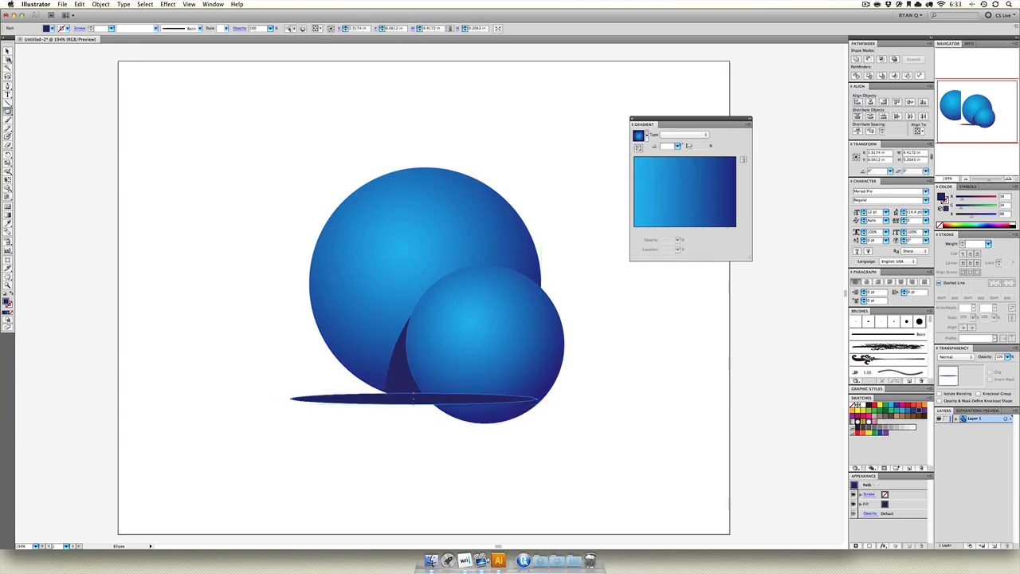
{"action": "key", "text": "v"}
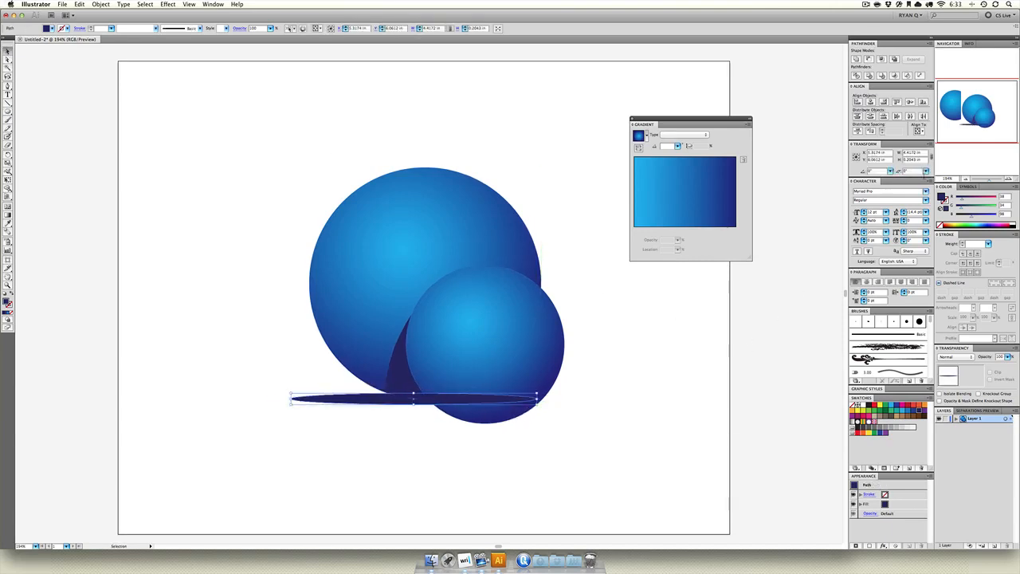
{"action": "left_click", "coordinate": [990, 215]}
{"action": "left_click", "coordinate": [984, 207]}
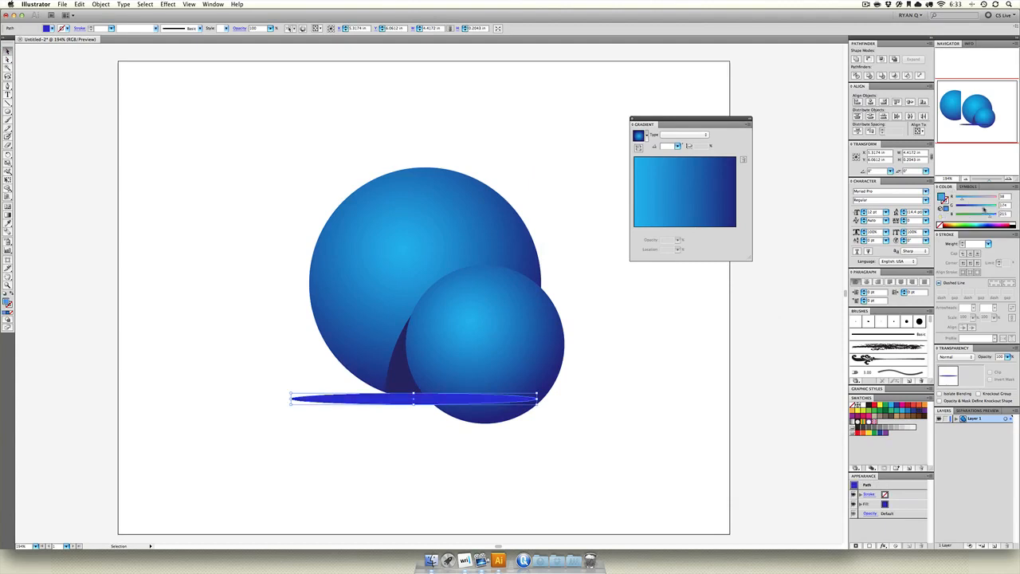
{"action": "left_click", "coordinate": [972, 200]}
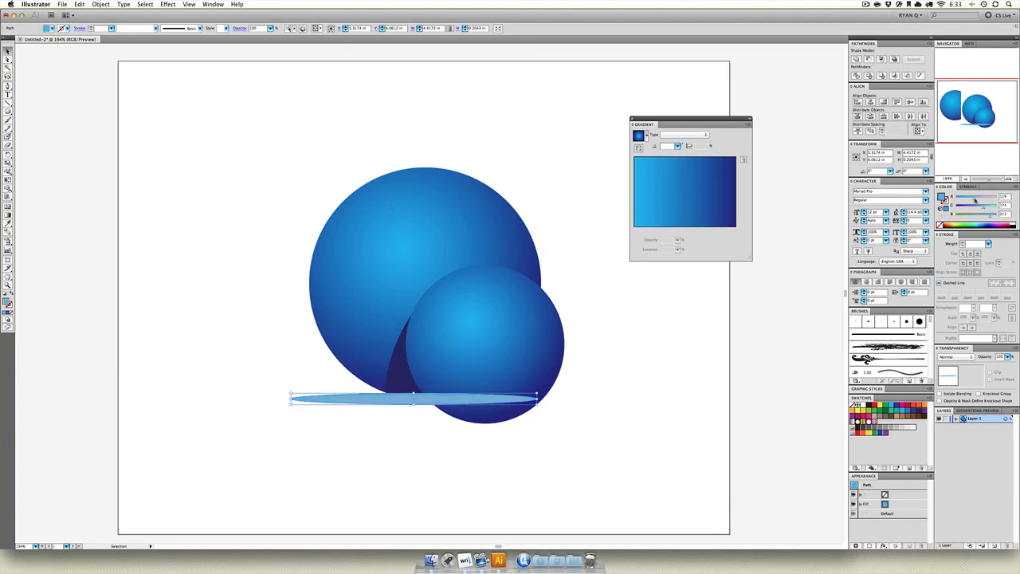
Set the light blue ellipse behind the large sphere's base and place a smaller copy, about 3.18 in wide, beneath the small sphere.
{"action": "left_click", "coordinate": [406, 417]}
{"action": "left_click_drag", "start_coordinate": [360, 401], "coordinate": [376, 427]}
{"action": "left_click_drag", "start_coordinate": [311, 428], "coordinate": [378, 426]}
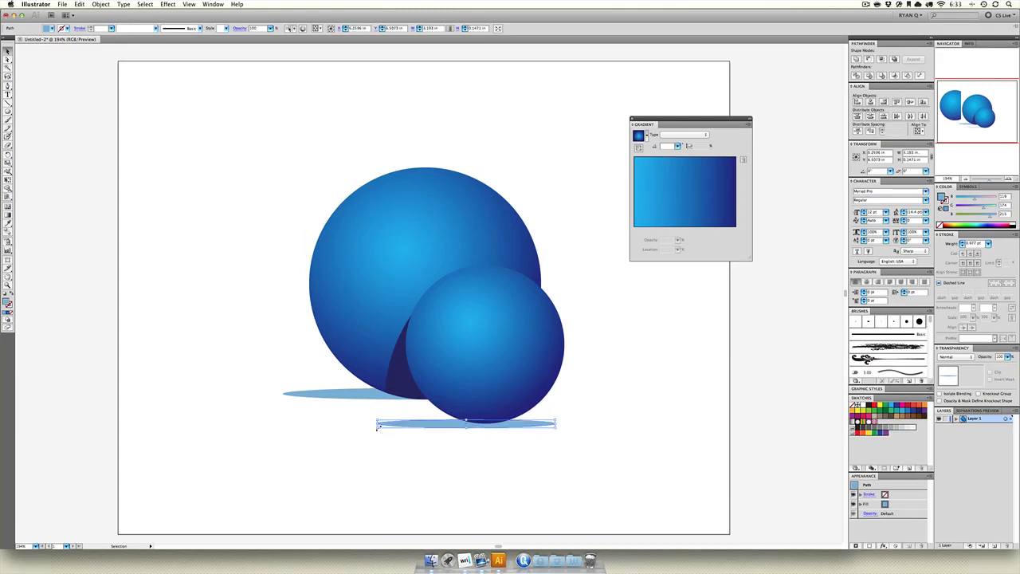
{"action": "key", "text": "Up"}
{"action": "key", "text": "Up"}
{"action": "key", "text": "Up"}
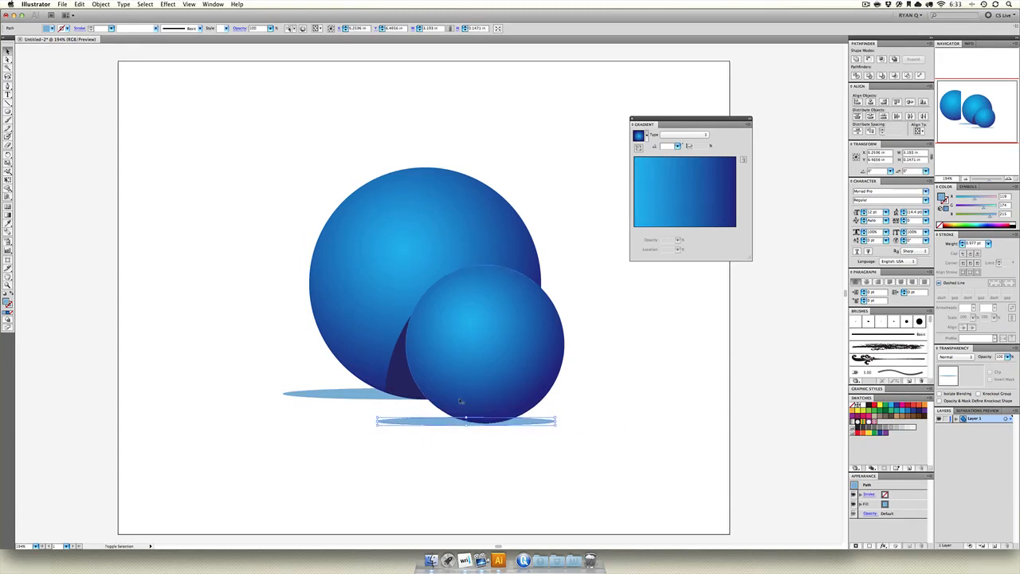
{"action": "left_click", "coordinate": [268, 413]}
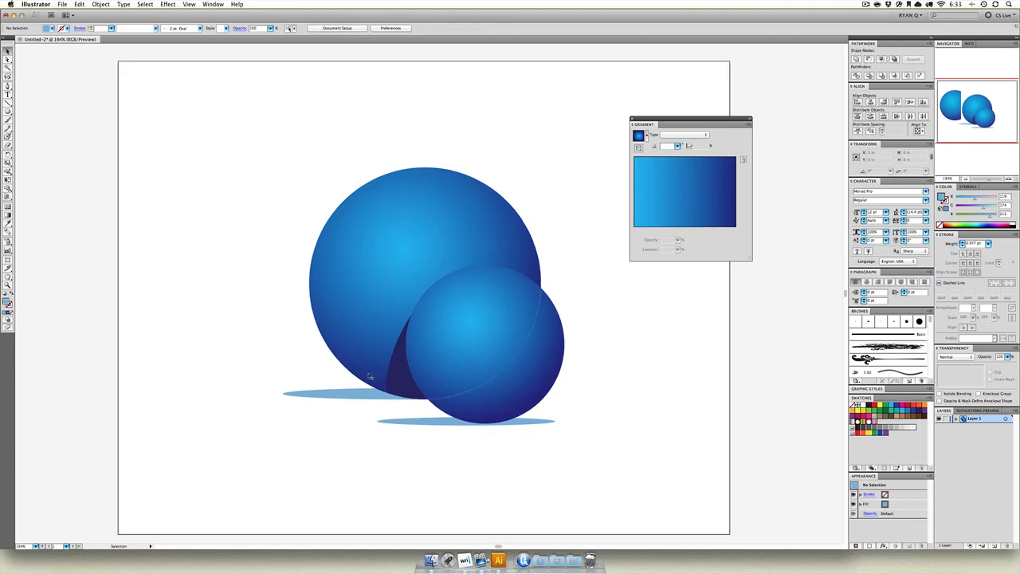
Shorten the large sphere's ground shadow from its outer left end.
{"action": "left_click", "coordinate": [342, 394]}
{"action": "left_click_drag", "start_coordinate": [282, 396], "coordinate": [310, 395]}
{"action": "left_click", "coordinate": [290, 358]}
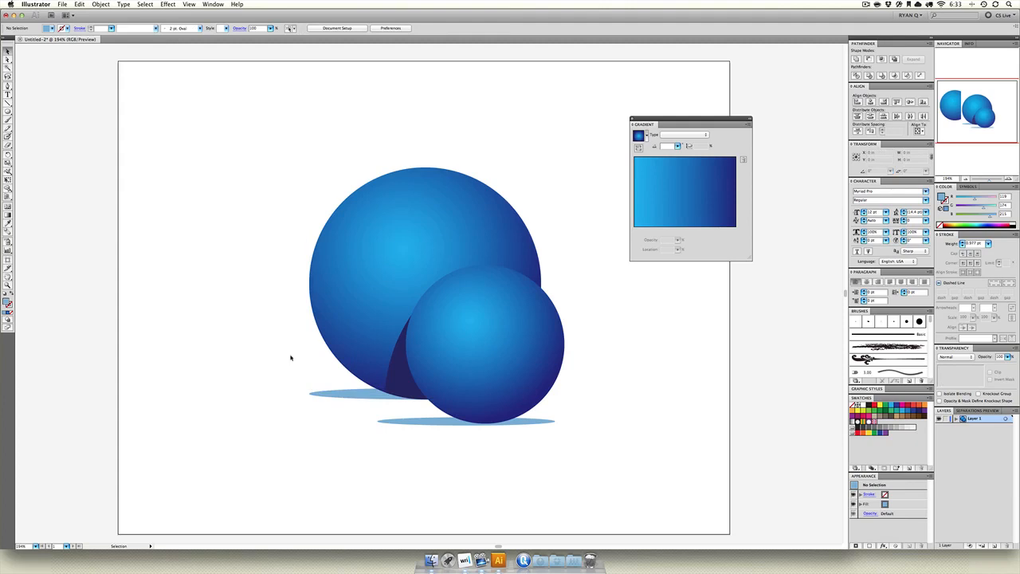
Open Obi Wan's Saber.ai from the For Fun folder within the Illustrator design folder.
{"action": "left_click", "coordinate": [518, 560]}
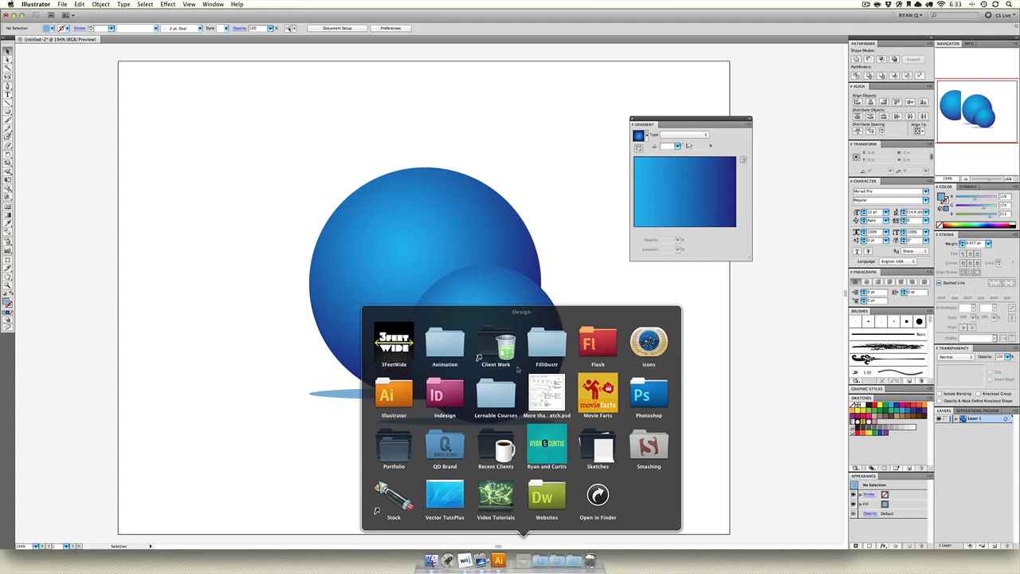
{"action": "left_click", "coordinate": [420, 398]}
{"action": "left_click", "coordinate": [540, 384]}
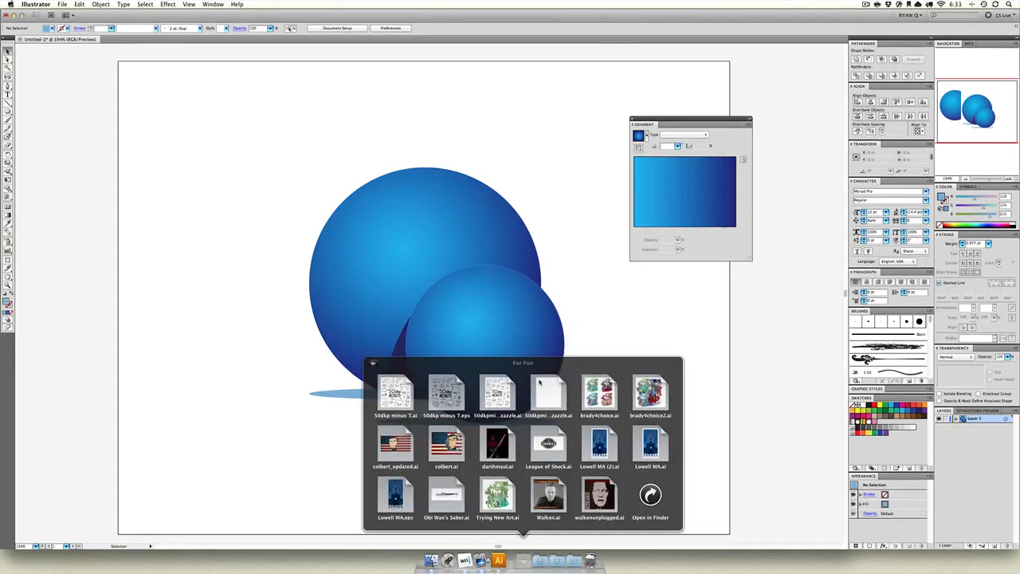
{"action": "left_click", "coordinate": [447, 495]}
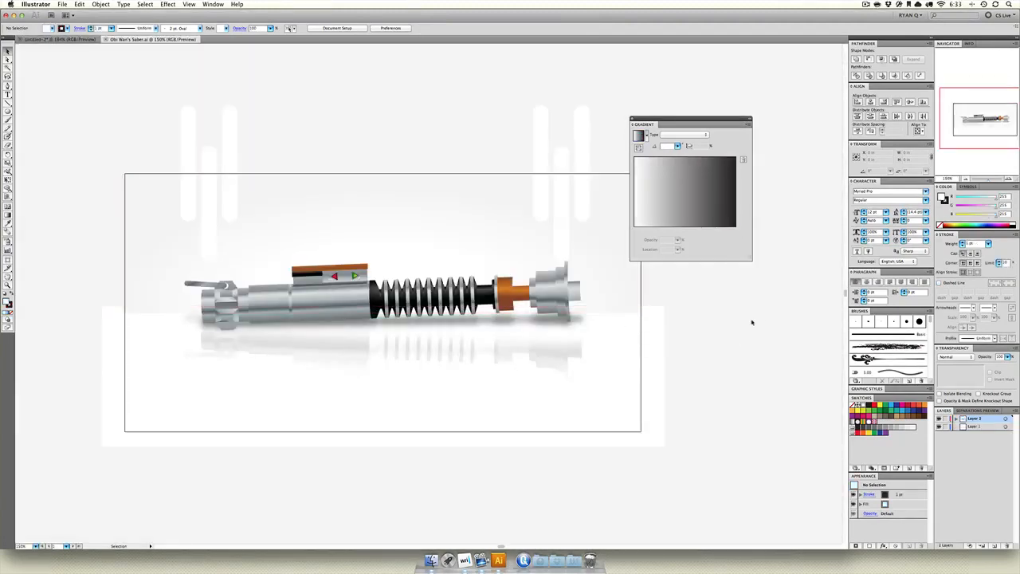
Ungroup the lightsaber artwork and select the silver handle body to show its linear gradient.
{"action": "key", "text": "super+="}
{"action": "key", "text": "super+="}
{"action": "key", "text": "super+="}
{"action": "key", "text": "super+="}
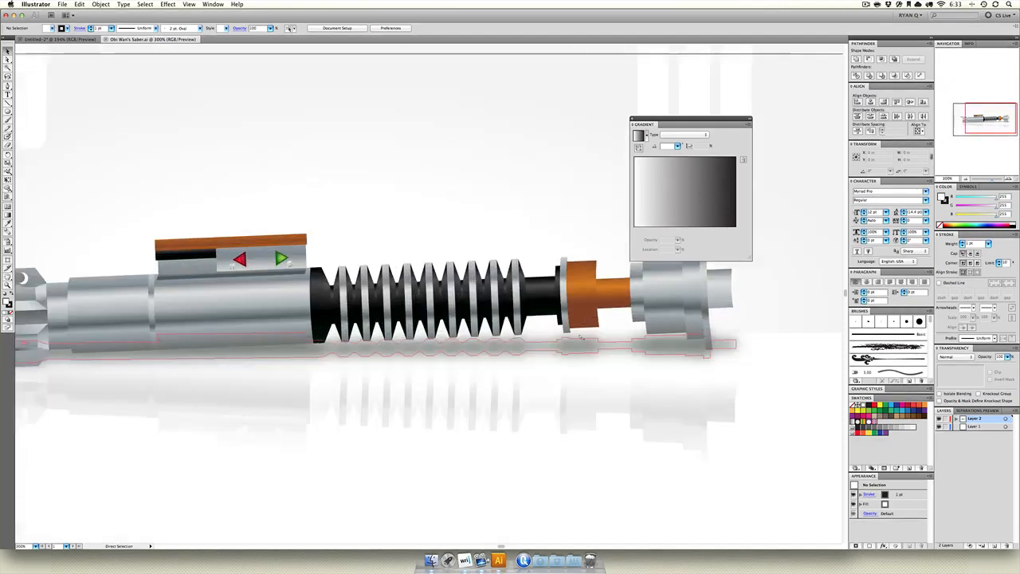
{"action": "key", "text": "super+="}
{"action": "key", "text": "super+="}
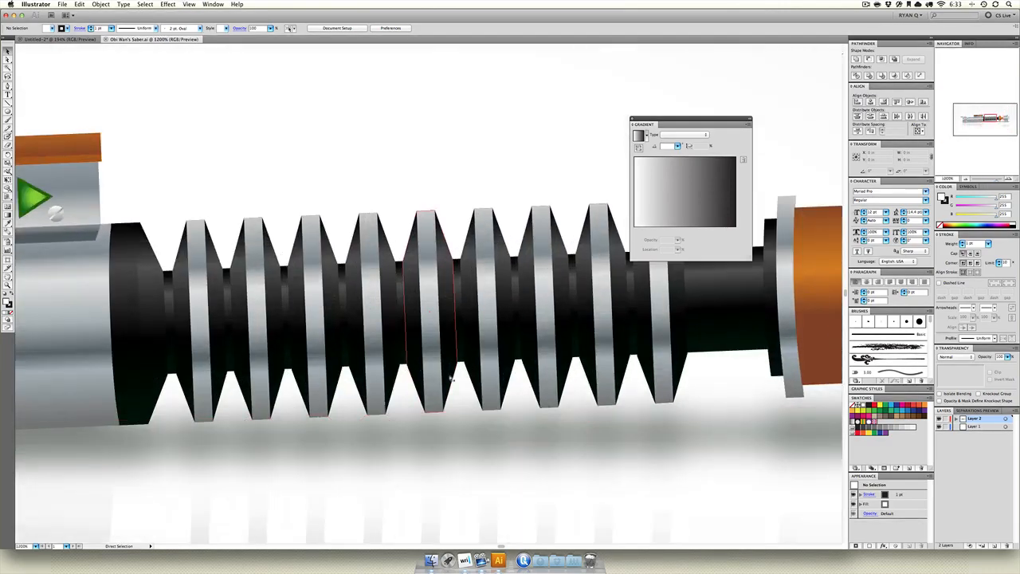
{"action": "left_click_drag", "start_coordinate": [146, 300], "coordinate": [611, 295]}
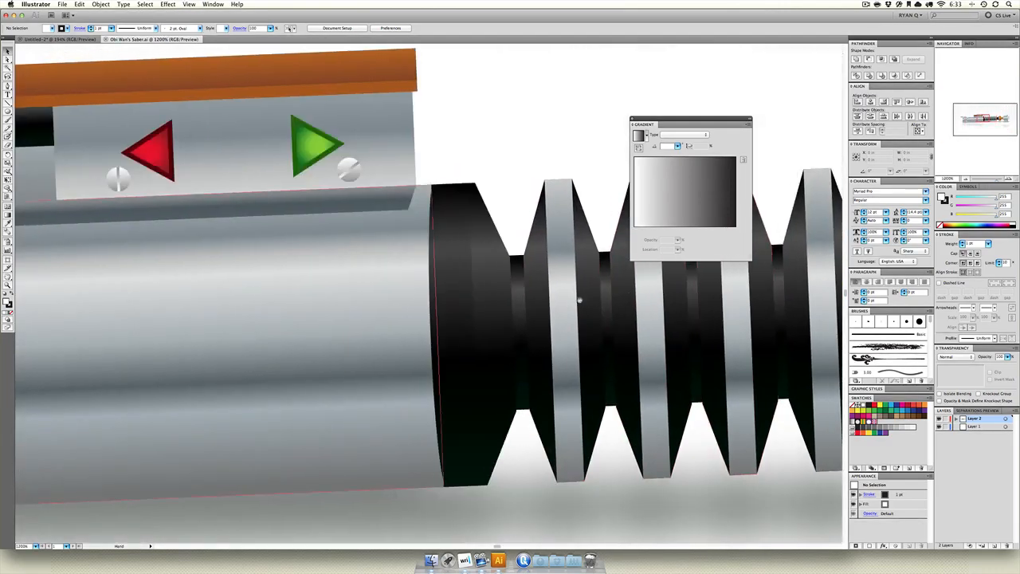
{"action": "left_click", "coordinate": [205, 307]}
{"action": "right_click", "coordinate": [307, 294]}
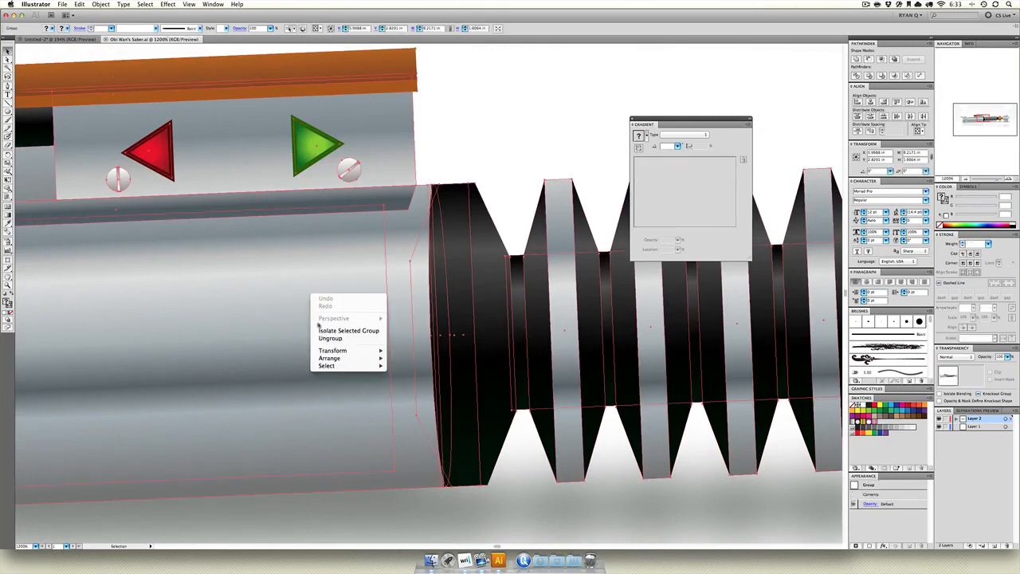
{"action": "left_click", "coordinate": [327, 336]}
{"action": "left_click", "coordinate": [489, 170]}
{"action": "left_click", "coordinate": [302, 335]}
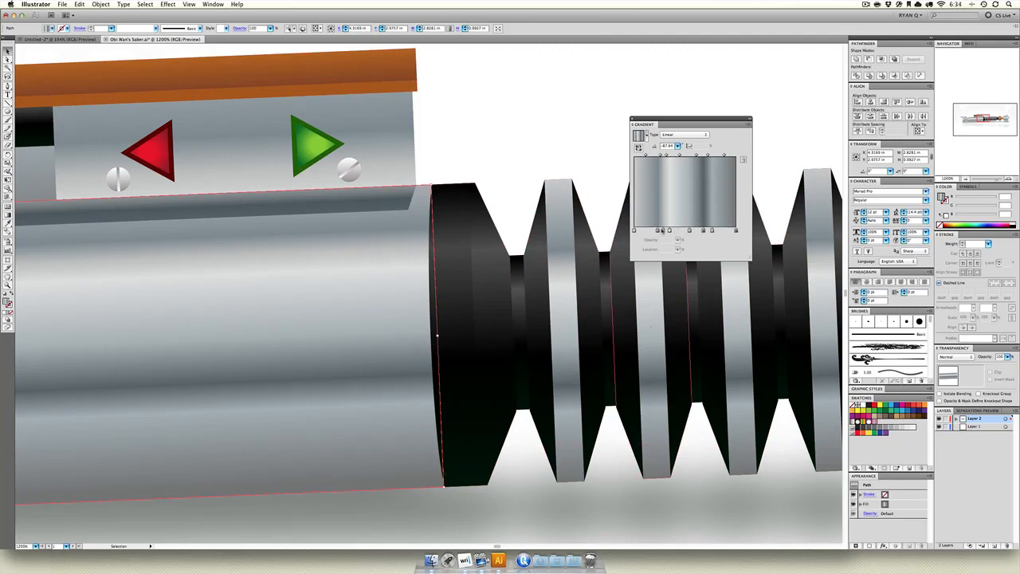
Examine how the metallic gradient shades the handle body and the pommel end of the lightsaber.
{"action": "left_click_drag", "start_coordinate": [157, 412], "coordinate": [555, 388]}
{"action": "scroll", "coordinate": [582, 358], "scroll_direction": "left", "scroll_amount": 10}
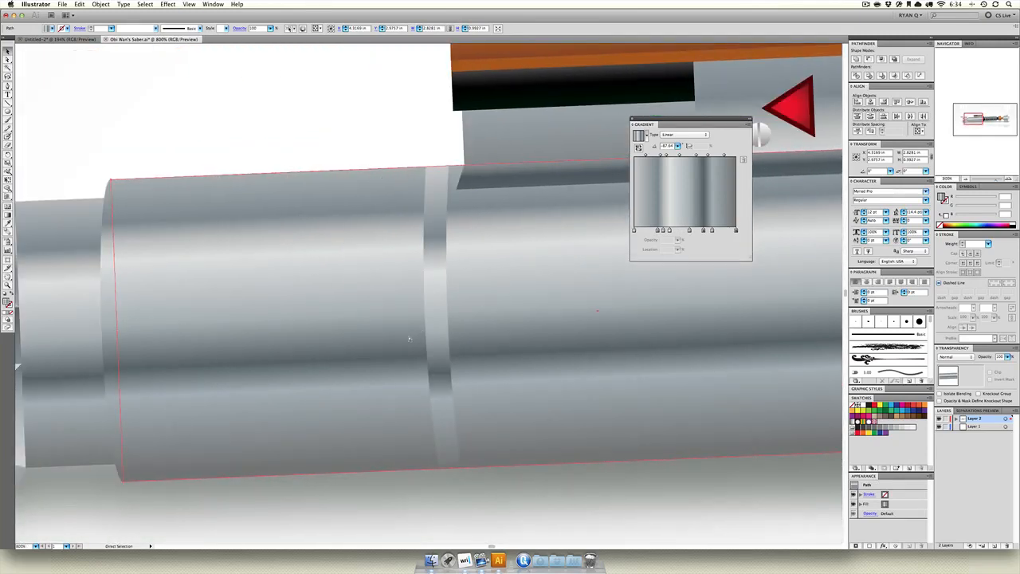
{"action": "key", "text": "super+minus"}
{"action": "key", "text": "super+minus"}
{"action": "key", "text": "super+minus"}
{"action": "key", "text": "super+minus"}
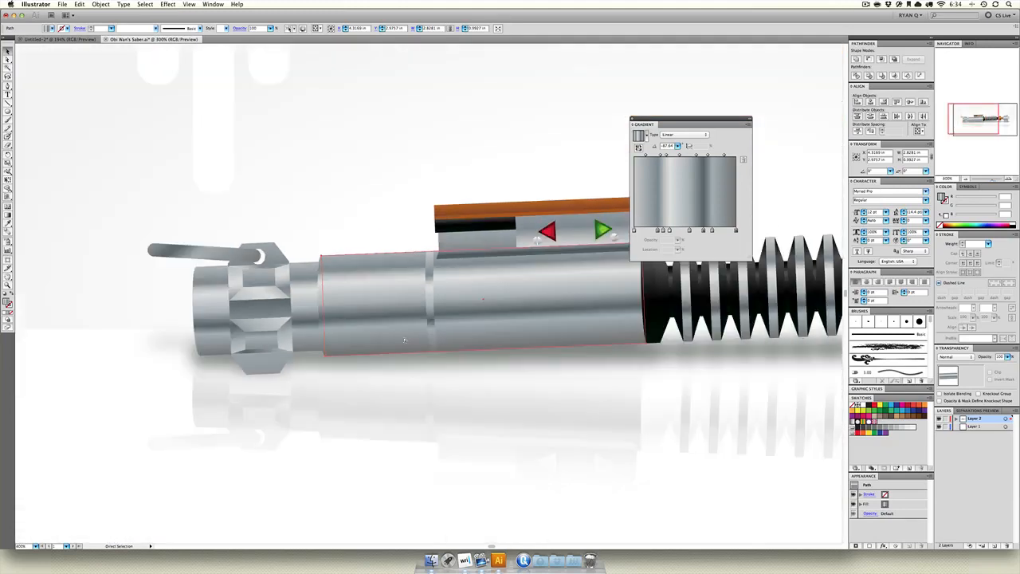
{"action": "left_click_drag", "start_coordinate": [339, 329], "coordinate": [377, 330]}
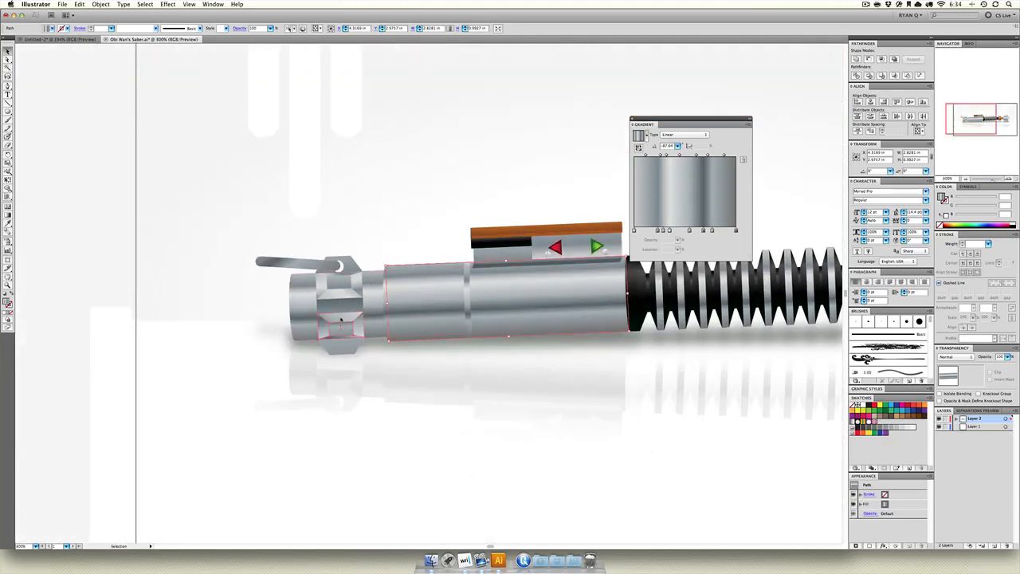
Examine the gradient shading on the lightsaber's faceted detail, its control box with red and green arrows, and the black grip.
{"action": "left_click", "coordinate": [341, 319]}
{"action": "left_click_drag", "start_coordinate": [548, 298], "coordinate": [354, 336]}
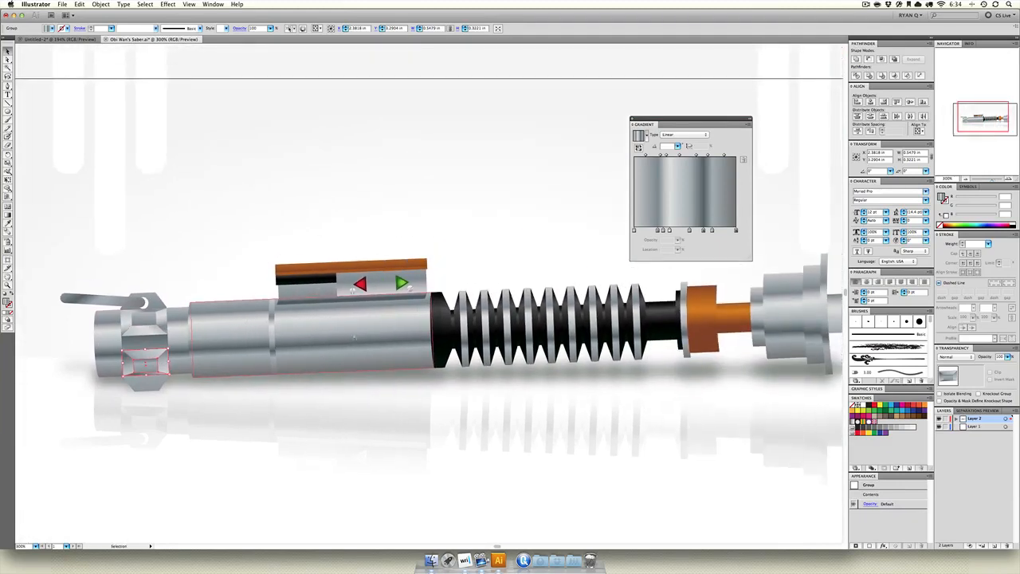
{"action": "key", "text": "super+equal"}
{"action": "key", "text": "super+equal"}
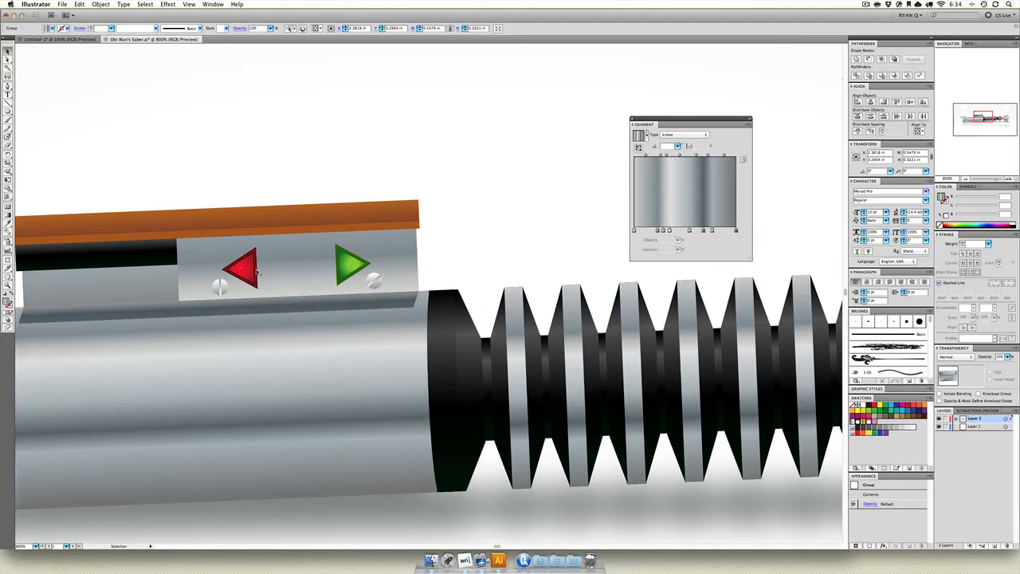
{"action": "left_click_drag", "start_coordinate": [346, 288], "coordinate": [479, 280]}
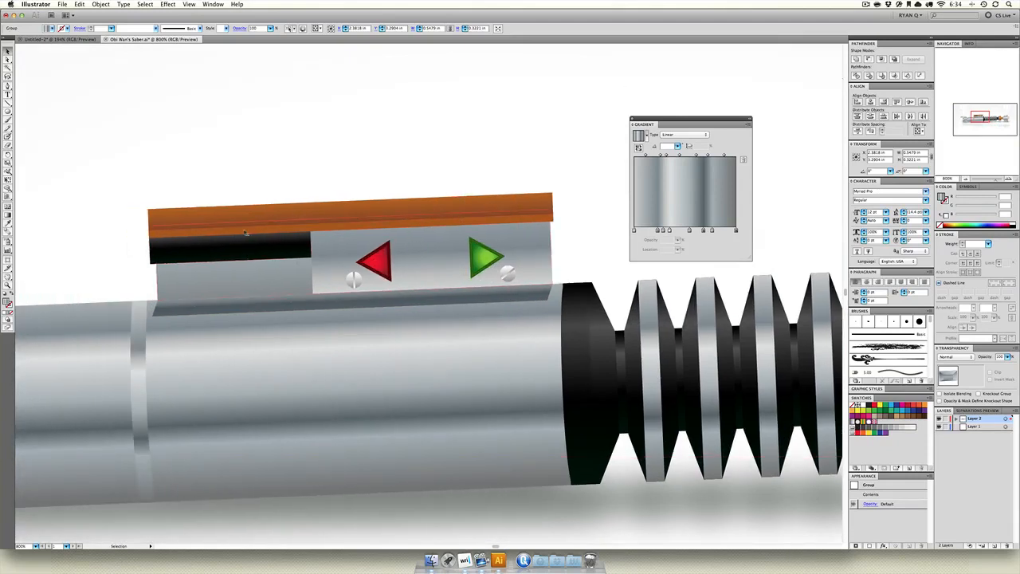
{"action": "left_click_drag", "start_coordinate": [778, 370], "coordinate": [291, 374]}
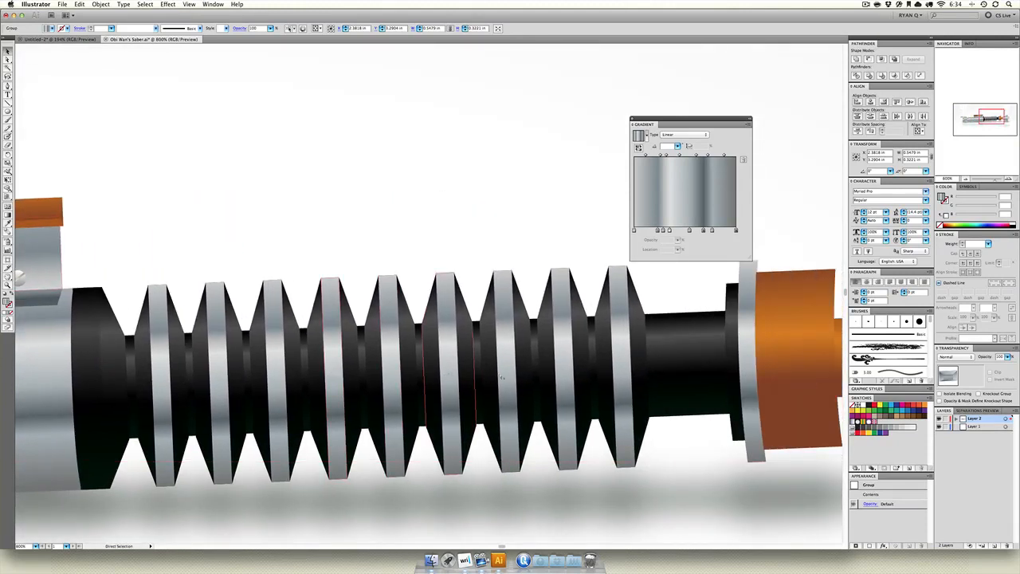
Examine the ribbed grip's gradients up close, along with the lightsaber's ground shadow, reflection and overall appearance.
{"action": "key", "text": "super+minus"}
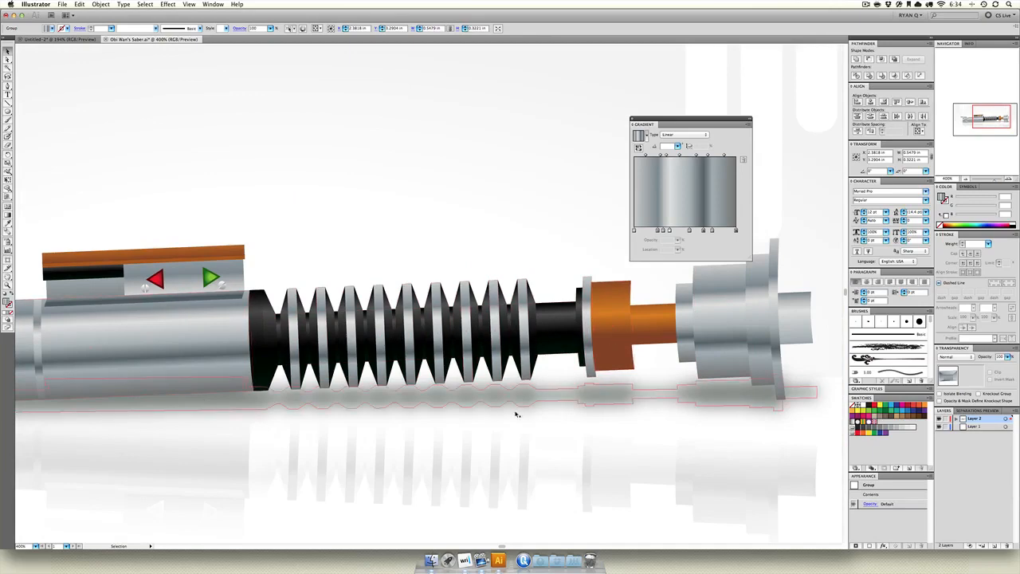
{"action": "key", "text": "super+minus"}
{"action": "key", "text": "super+equal"}
{"action": "key", "text": "super+equal"}
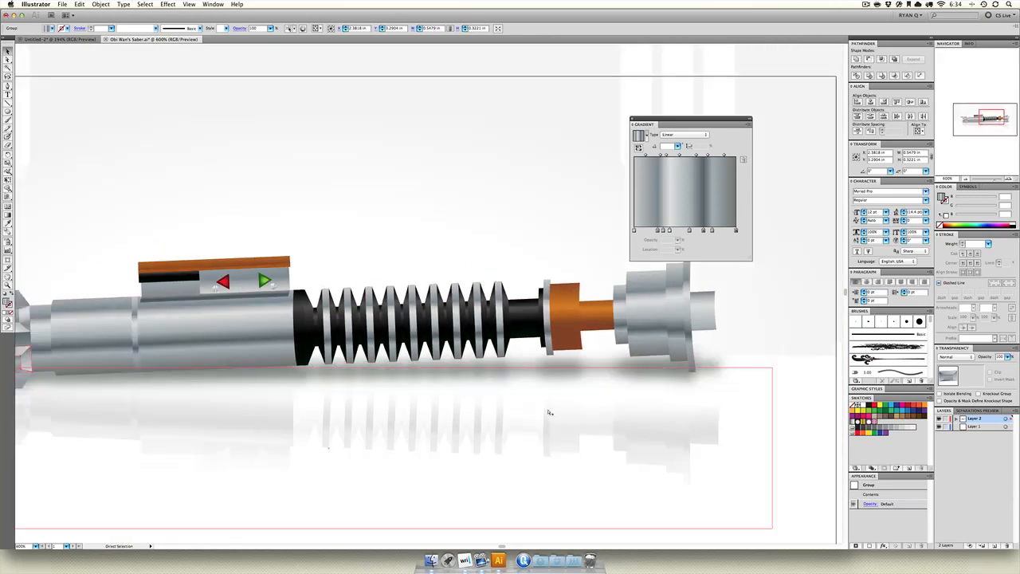
{"action": "key", "text": "super+equal"}
{"action": "key", "text": "super+equal"}
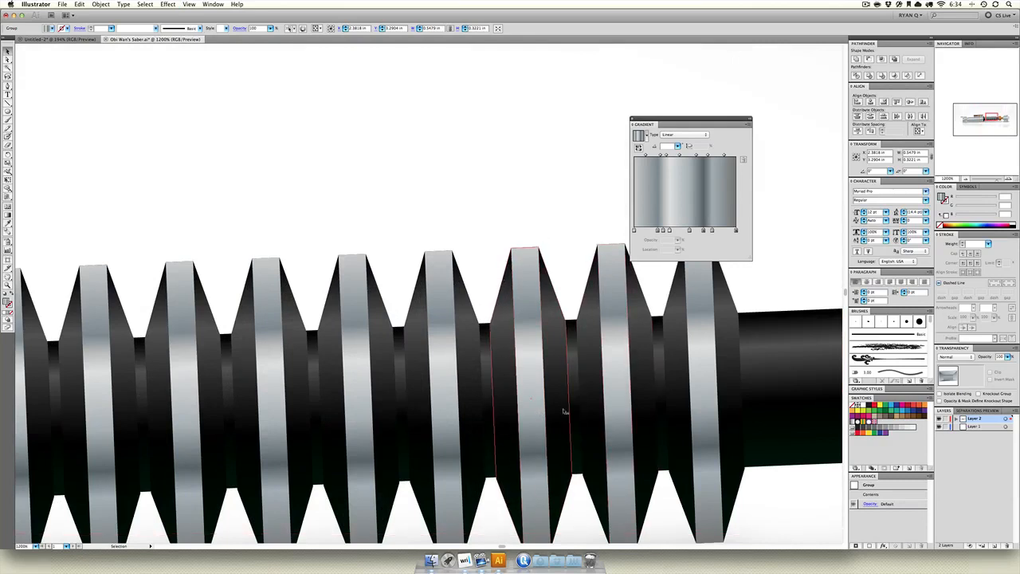
{"action": "key", "text": "super+minus"}
{"action": "key", "text": "super+minus"}
{"action": "key", "text": "super+minus"}
{"action": "key", "text": "super+minus"}
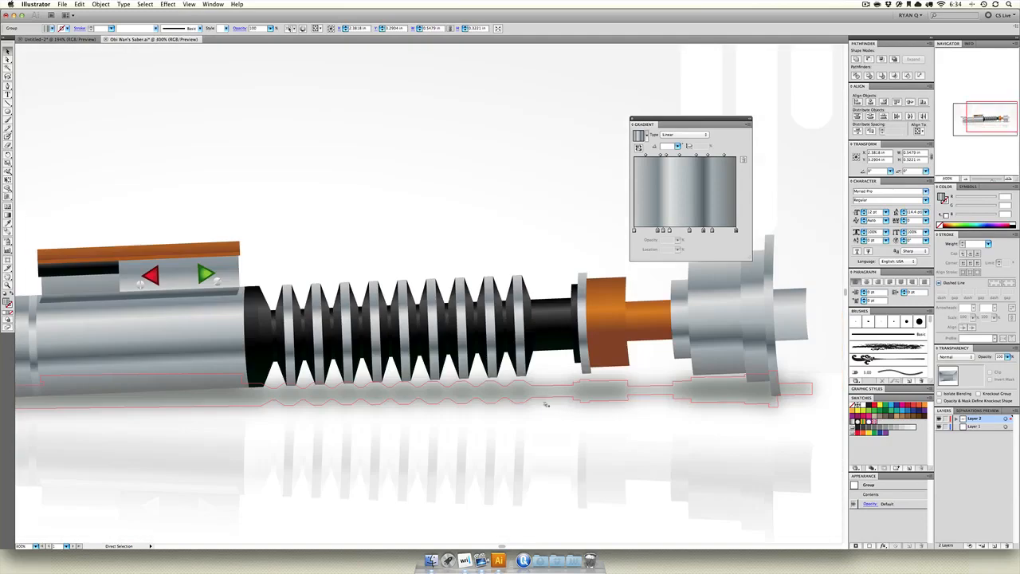
{"action": "key", "text": "super+minus"}
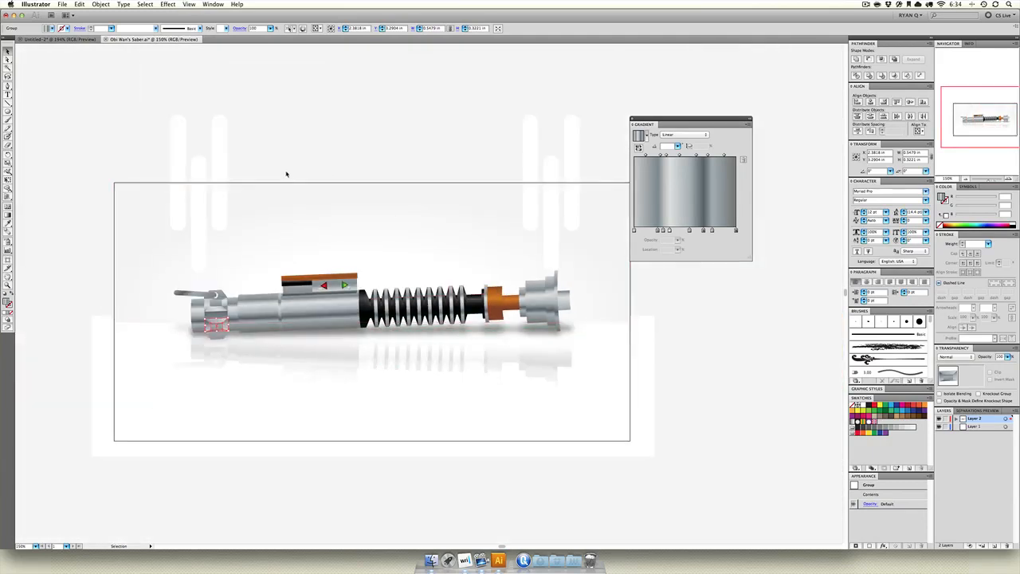
Create a new 11 x 8.5 in RGB document and draw a circle about 5.1 in wide near the artboard's centre.
{"action": "key", "text": "super+n"}
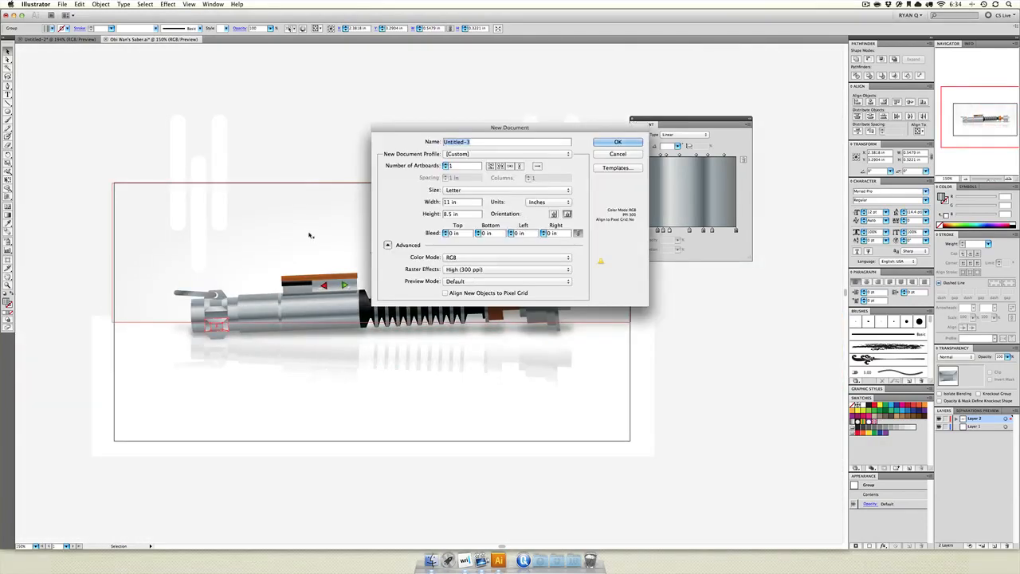
{"action": "key", "text": "Return"}
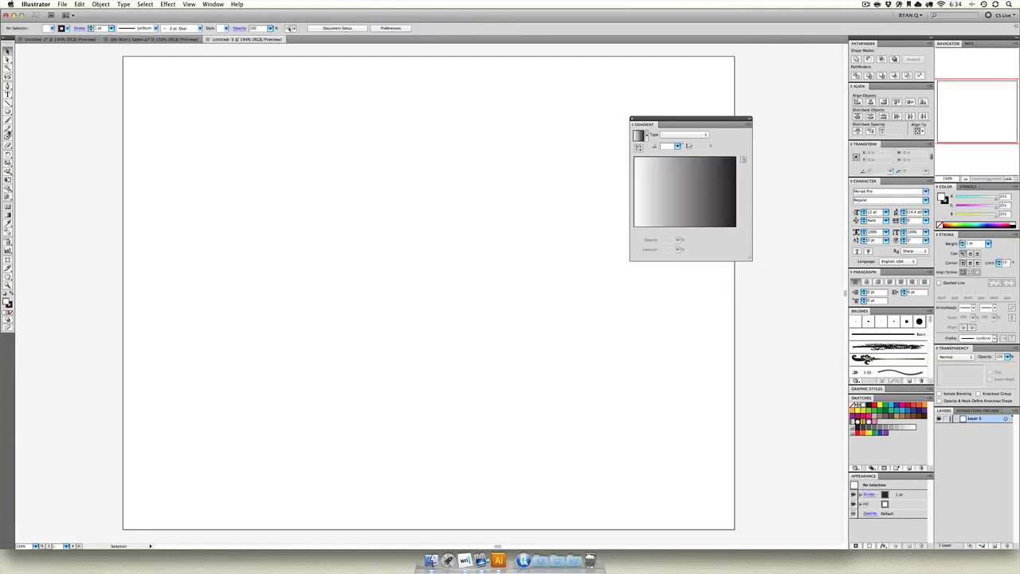
{"action": "left_click", "coordinate": [8, 112]}
{"action": "left_click_drag", "start_coordinate": [263, 125], "coordinate": [523, 410]}
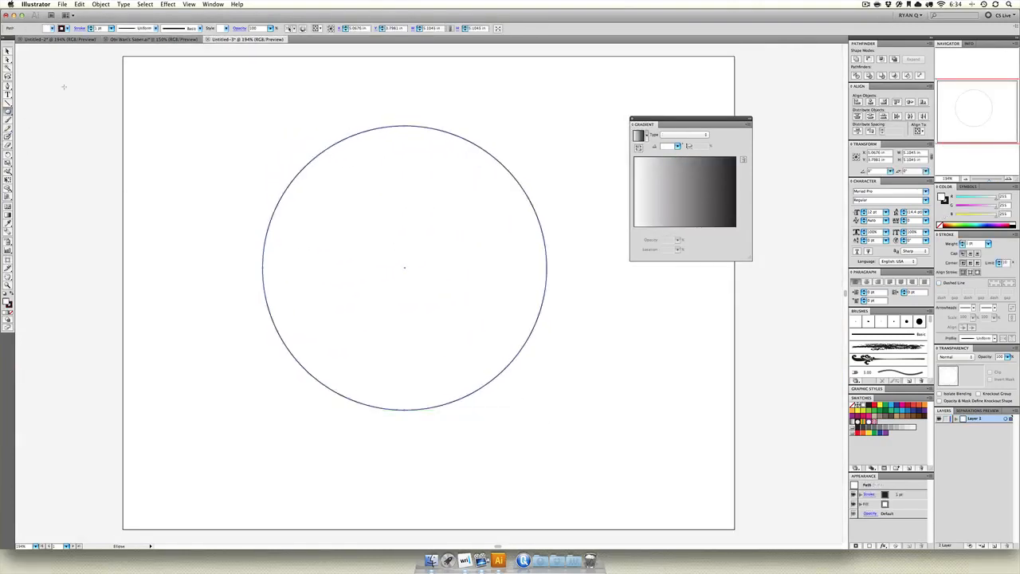
{"action": "left_click", "coordinate": [10, 51]}
Fill the circle with a white-to-black linear gradient and set its angle to -63 degrees.
{"action": "left_click", "coordinate": [689, 207]}
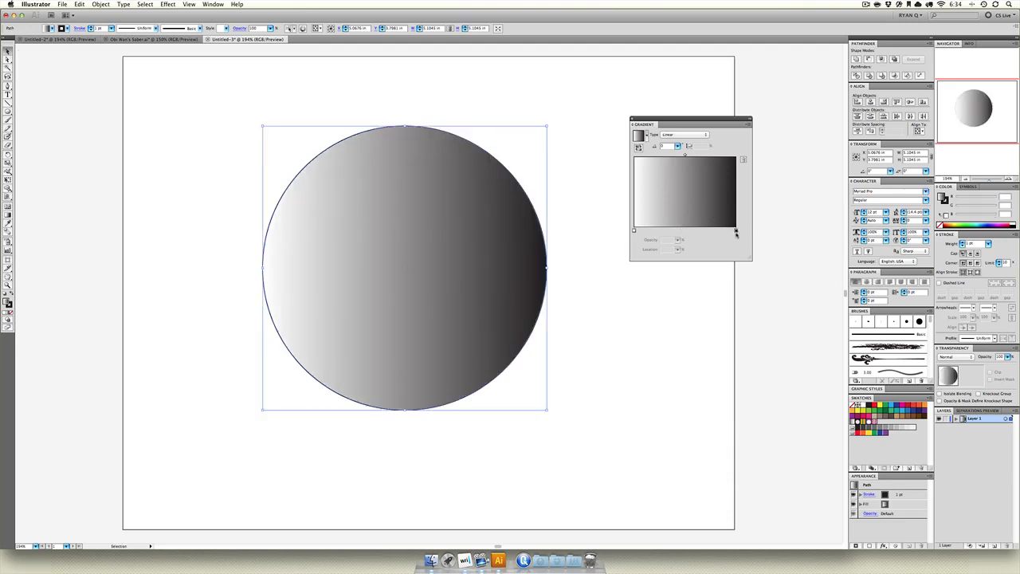
{"action": "left_click", "coordinate": [681, 150]}
{"action": "left_click", "coordinate": [668, 154]}
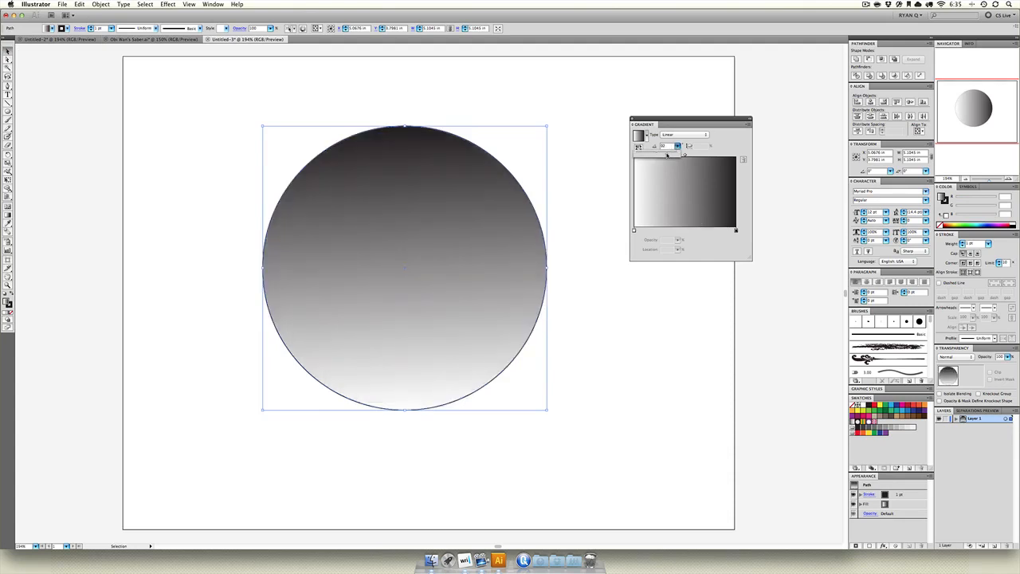
{"action": "left_click", "coordinate": [648, 155]}
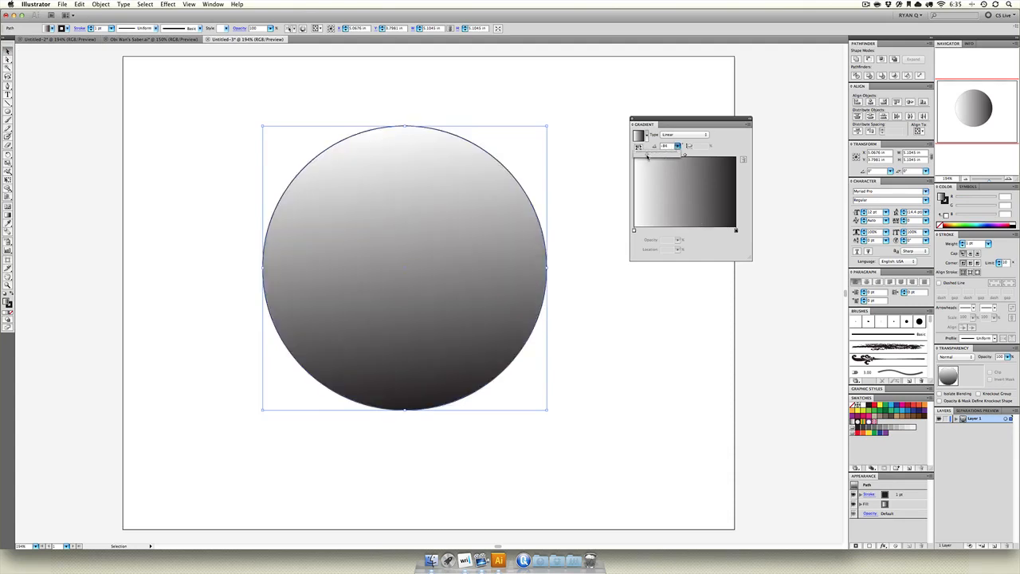
{"action": "left_click_drag", "start_coordinate": [650, 156], "coordinate": [649, 156]}
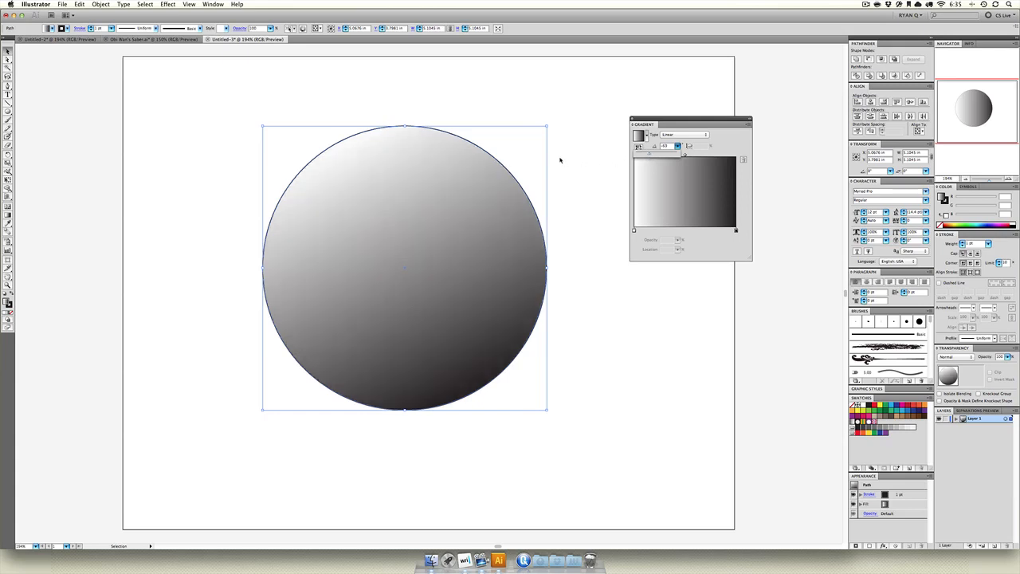
{"action": "left_click", "coordinate": [592, 380]}
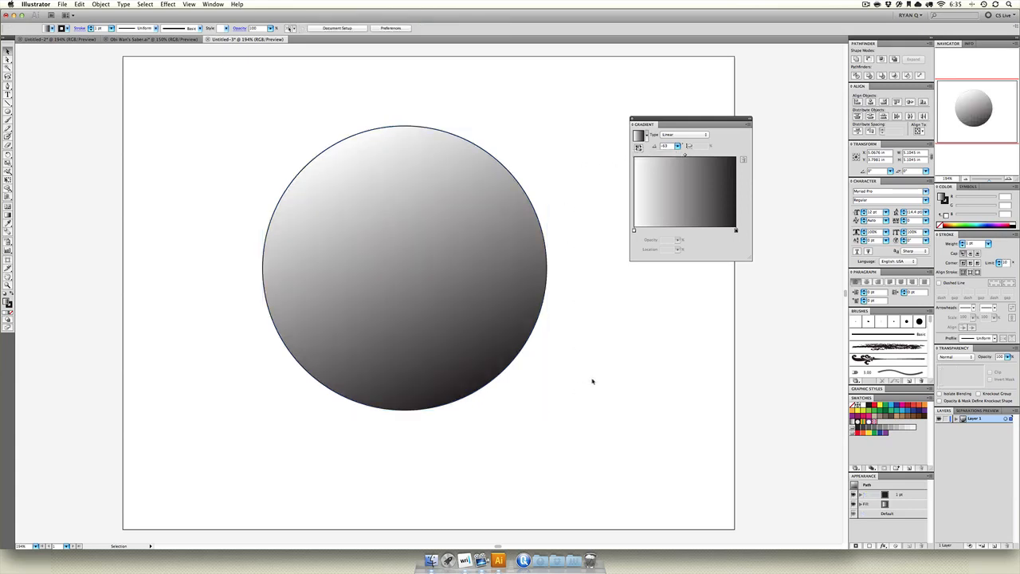
Duplicate the gradient circle, rotate the copy 180 degrees and shrink it to fit inside the original.
{"action": "left_click", "coordinate": [418, 248]}
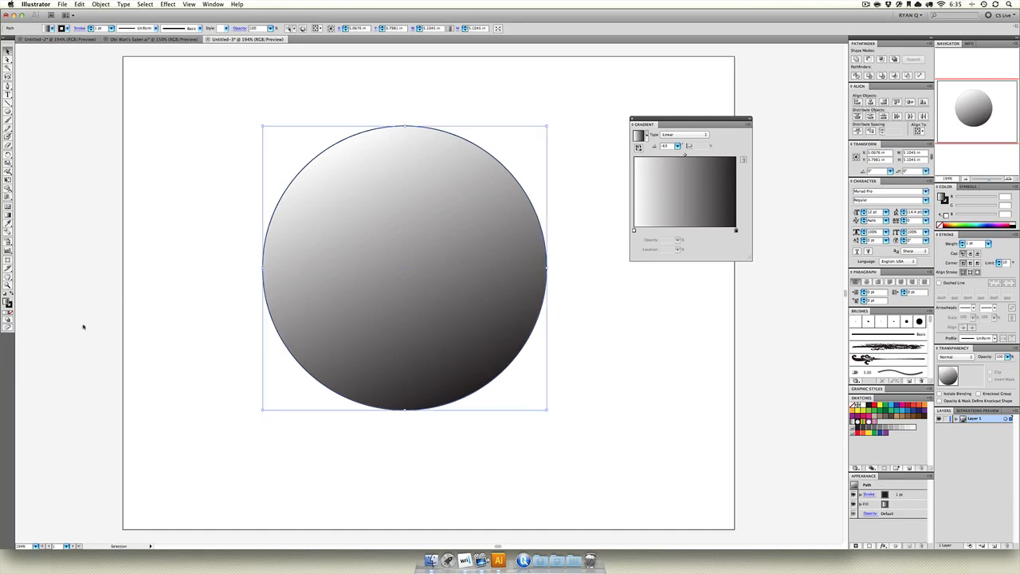
{"action": "key", "text": "super+v"}
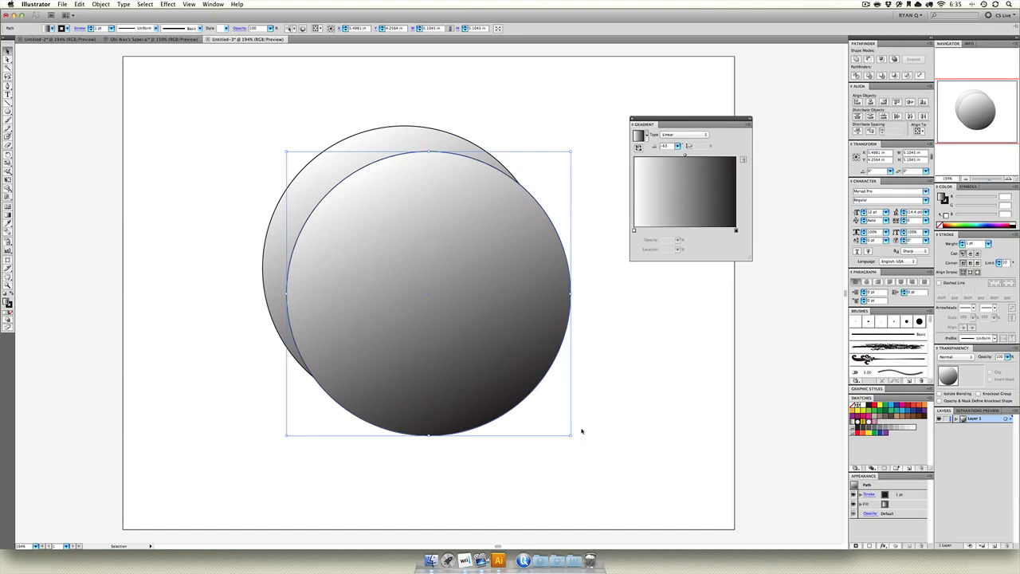
{"action": "left_click_drag", "start_coordinate": [571, 149], "coordinate": [298, 445]}
{"action": "left_click_drag", "start_coordinate": [571, 436], "coordinate": [514, 400]}
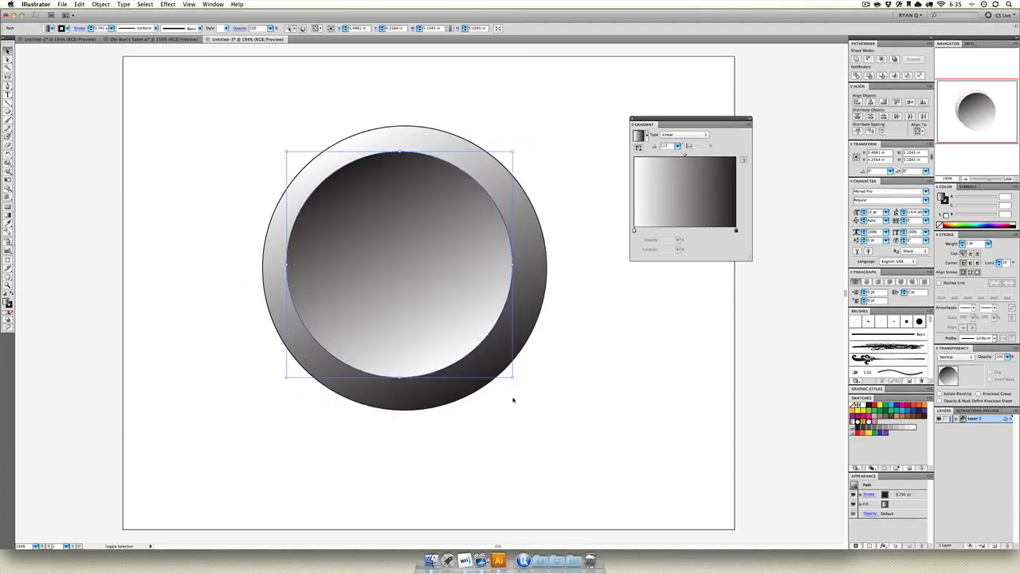
Align the two circles on a common centre and remove their strokes.
{"action": "left_click_drag", "start_coordinate": [551, 80], "coordinate": [307, 403]}
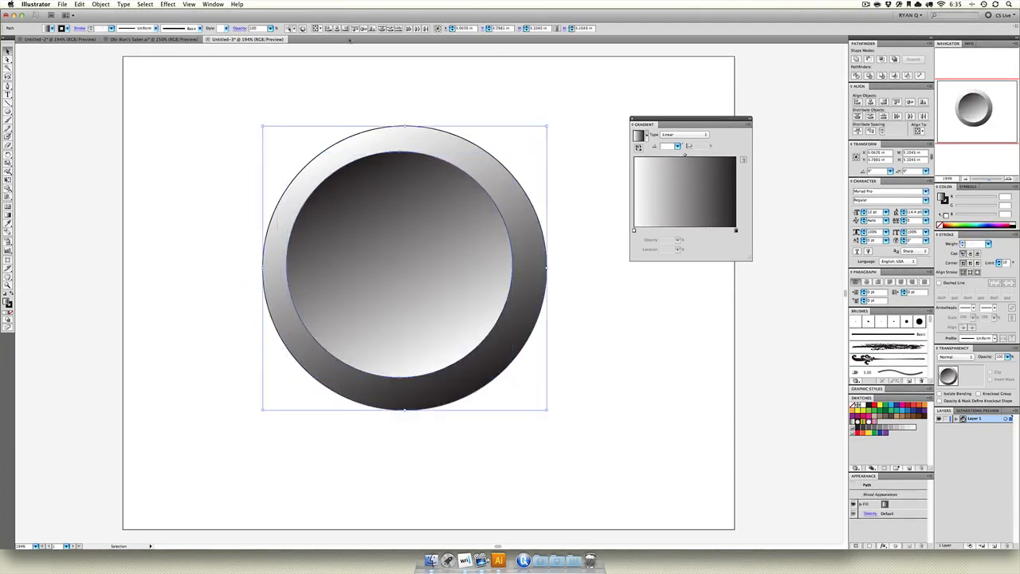
{"action": "left_click", "coordinate": [368, 90]}
{"action": "left_click_drag", "start_coordinate": [523, 99], "coordinate": [221, 447]}
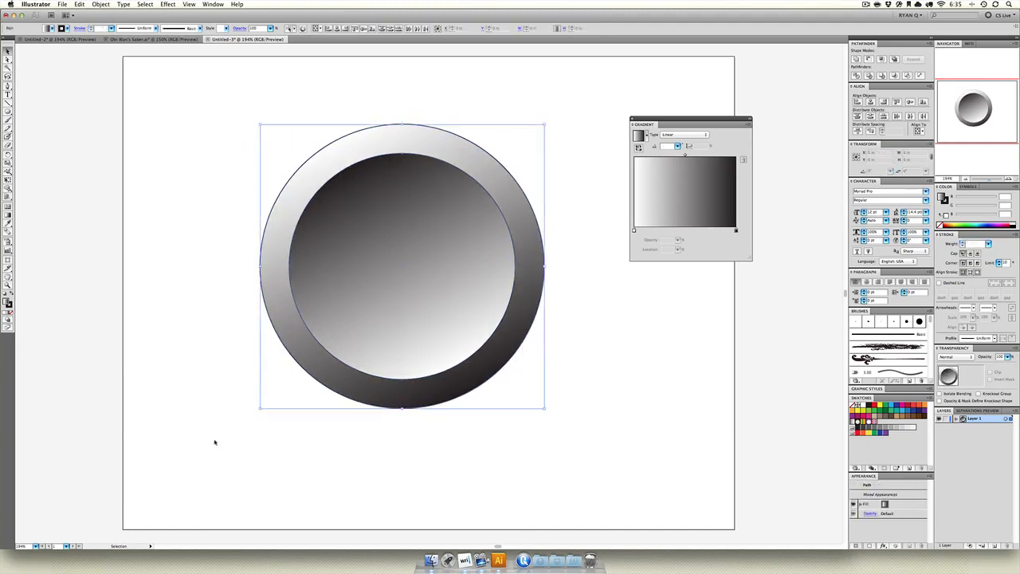
{"action": "left_click", "coordinate": [11, 307]}
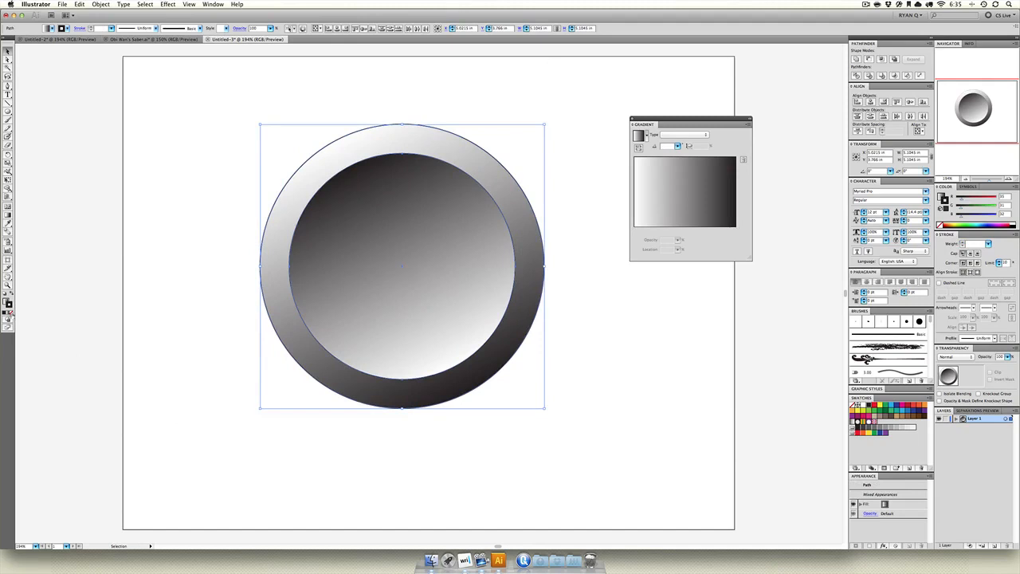
{"action": "left_click", "coordinate": [11, 313]}
{"action": "left_click", "coordinate": [172, 320]}
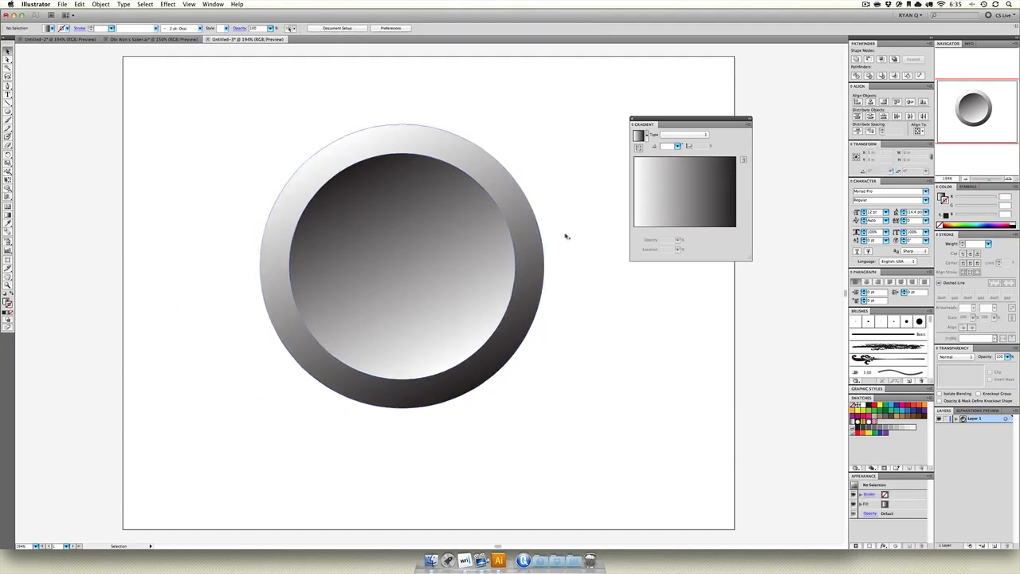
Scale the two-circle button down to about 3.2 in and place it near the artboard's left side.
{"action": "left_click_drag", "start_coordinate": [563, 151], "coordinate": [338, 301]}
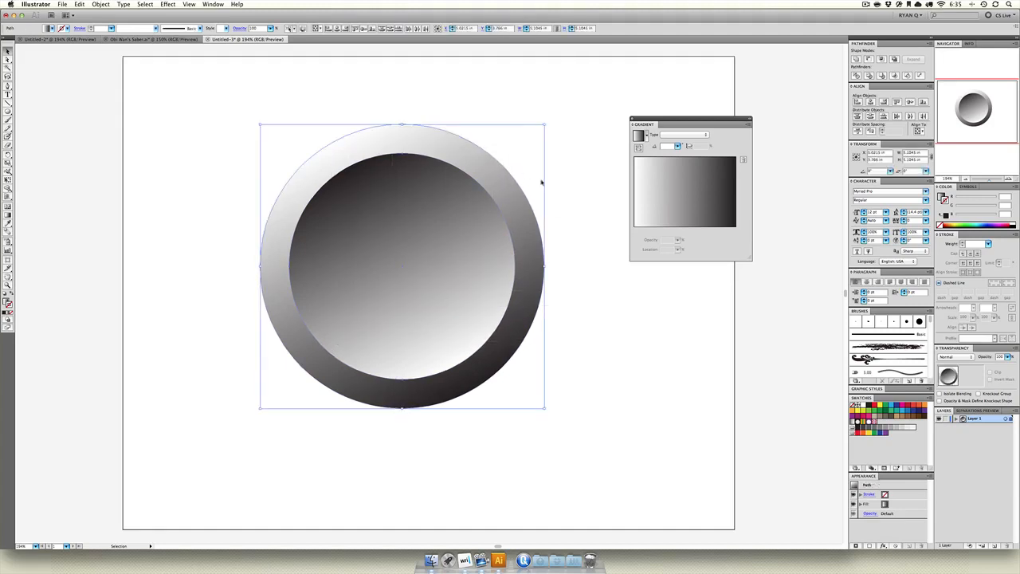
{"action": "left_click_drag", "start_coordinate": [543, 125], "coordinate": [438, 229]}
{"action": "left_click_drag", "start_coordinate": [348, 278], "coordinate": [227, 219]}
Duplicate the button to the right of the original and rotate the copy 180 degrees.
{"action": "left_click_drag", "start_coordinate": [257, 251], "coordinate": [531, 250]}
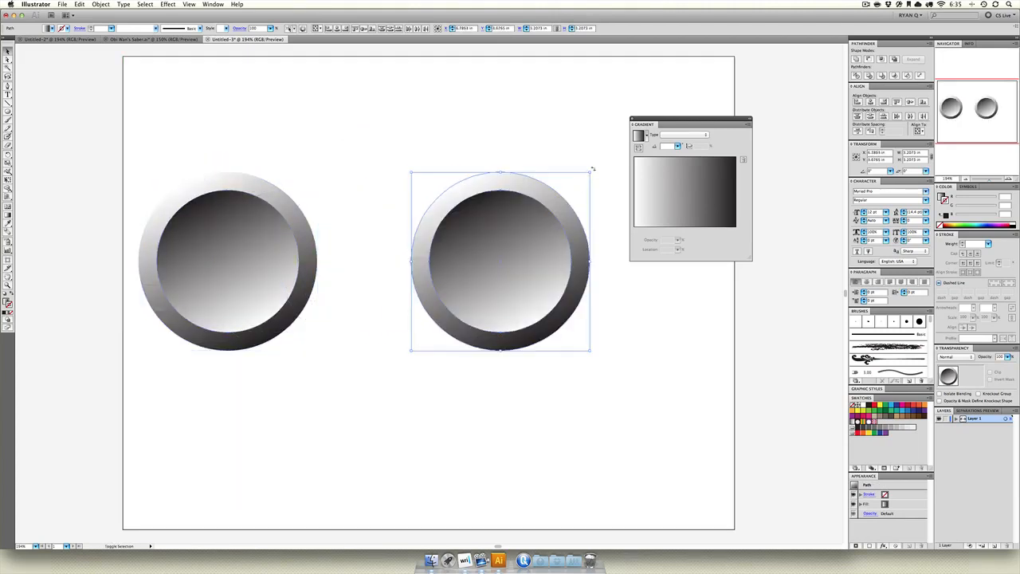
{"action": "left_click_drag", "start_coordinate": [594, 171], "coordinate": [371, 403]}
{"action": "left_click", "coordinate": [405, 400]}
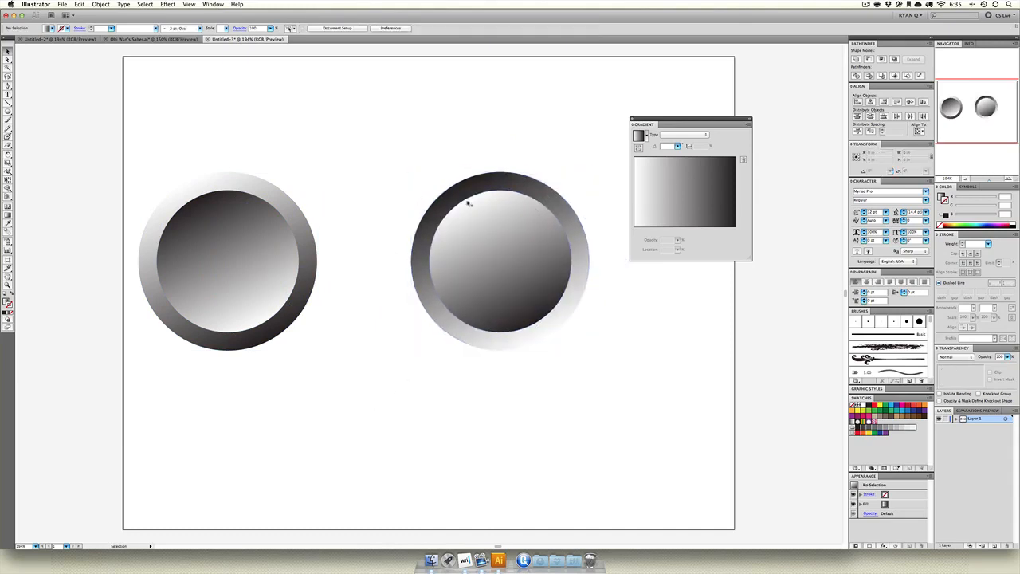
Move the left button closer to the right one and add a front copy of its outer circle, scaled to about 1.85 in.
{"action": "left_click_drag", "start_coordinate": [313, 160], "coordinate": [271, 271]}
{"action": "left_click", "coordinate": [301, 393]}
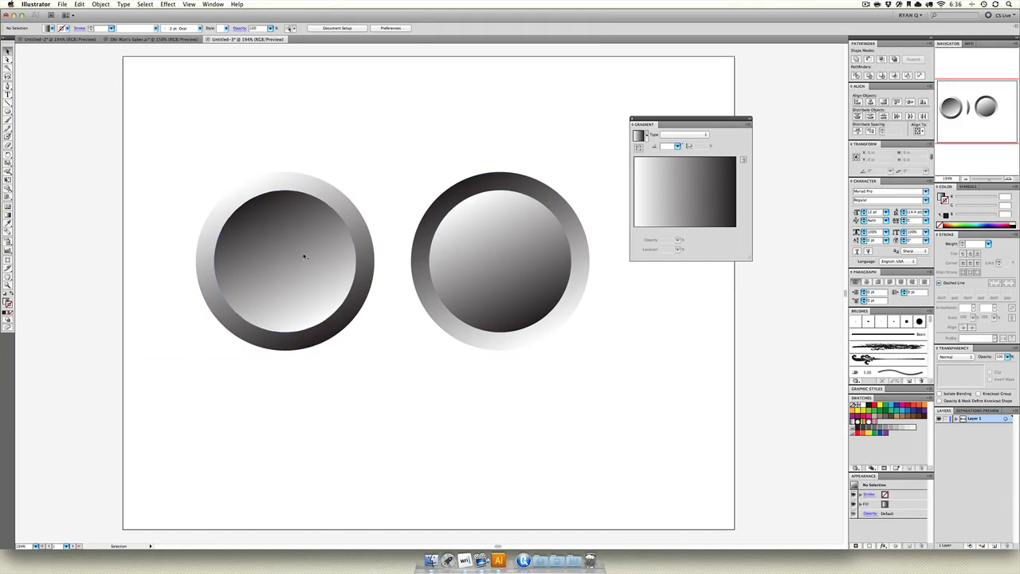
{"action": "left_click", "coordinate": [359, 231]}
{"action": "key", "text": "a"}
{"action": "key", "text": "v"}
{"action": "left_click_drag", "start_coordinate": [373, 174], "coordinate": [338, 193]}
{"action": "key", "text": "shift+super+bracketright"}
{"action": "left_click", "coordinate": [364, 175]}
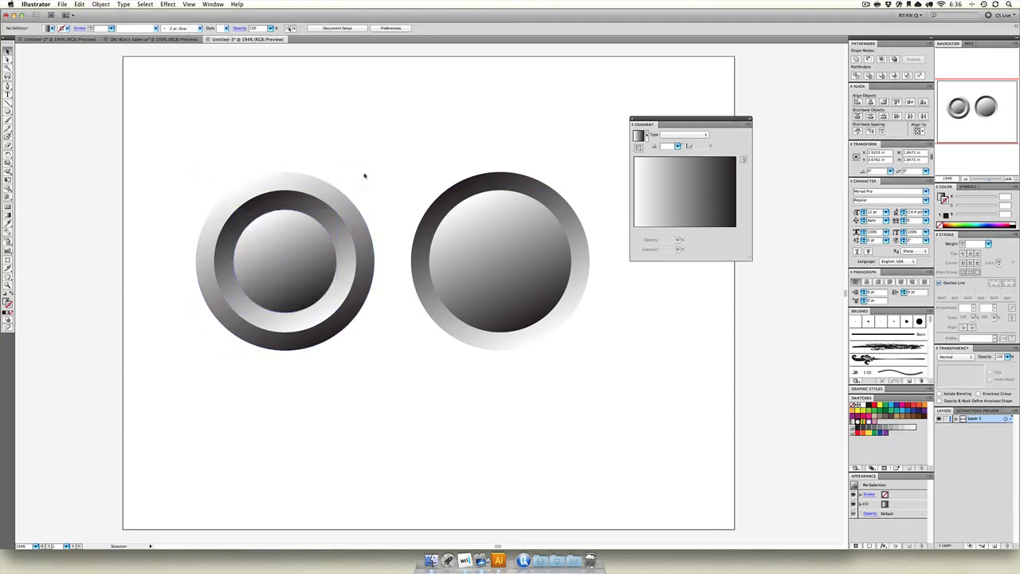
Copy the right button's outer circle in front of the others and scale it concentrically to about 1.65 in.
{"action": "left_click", "coordinate": [523, 207]}
{"action": "left_click", "coordinate": [522, 188]}
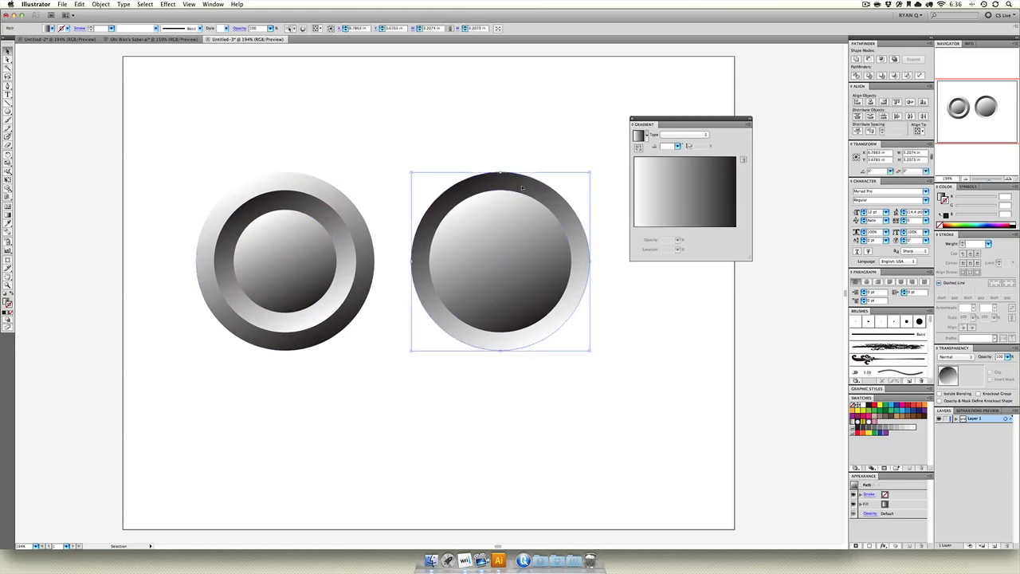
{"action": "key", "text": "super+c"}
{"action": "key", "text": "super+f"}
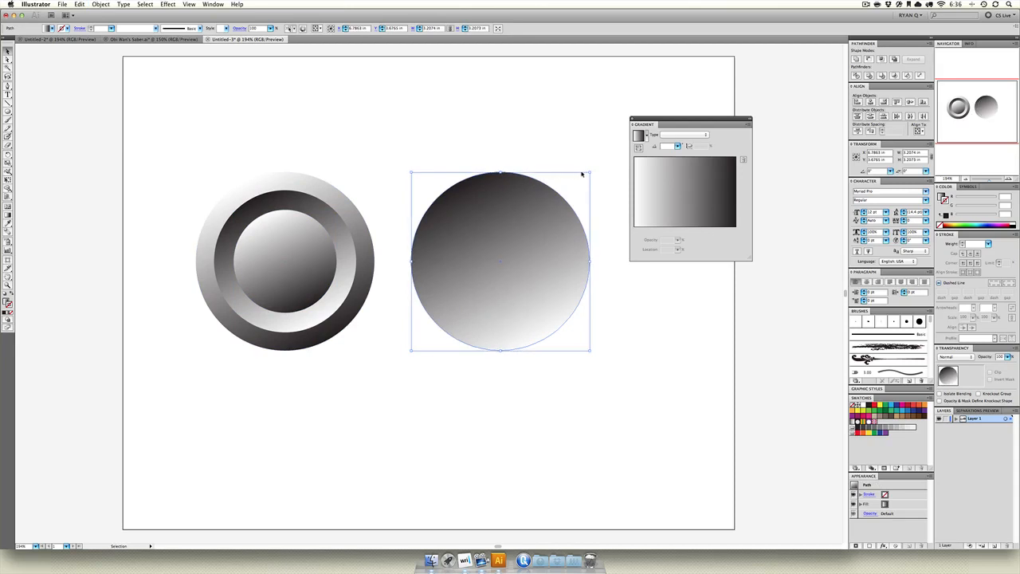
{"action": "left_click_drag", "start_coordinate": [590, 172], "coordinate": [545, 212]}
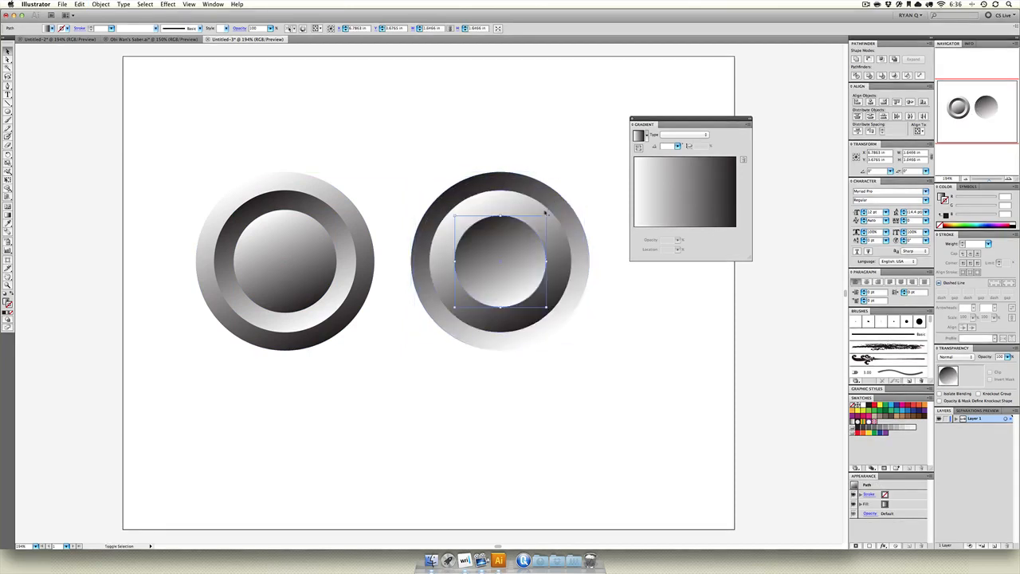
{"action": "left_click", "coordinate": [598, 173]}
Add a slightly smaller concentric circle with the reversed, dark-topped gradient at the centre of the left button.
{"action": "left_click", "coordinate": [289, 281]}
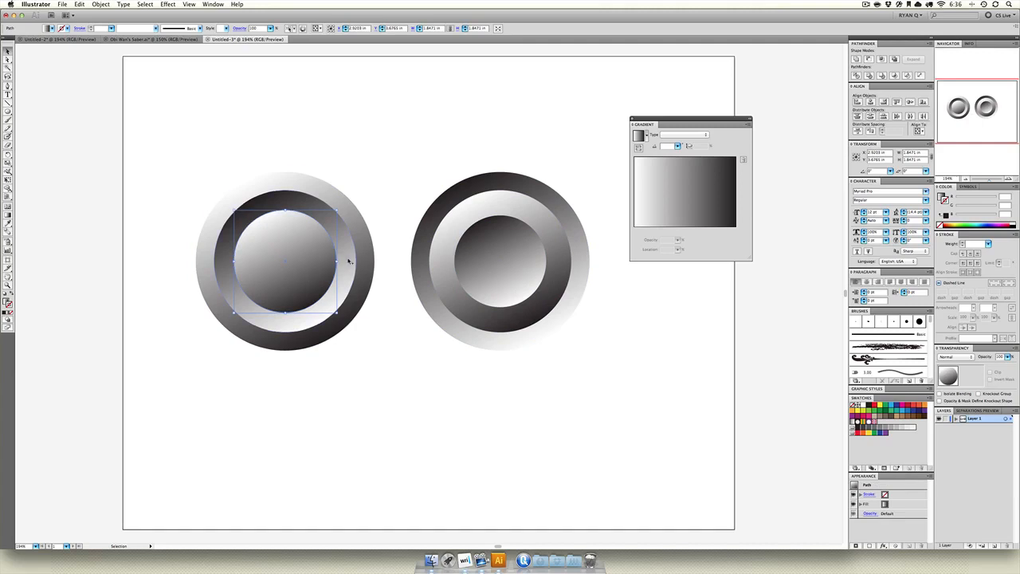
{"action": "left_click_drag", "start_coordinate": [467, 273], "coordinate": [292, 282]}
{"action": "left_click", "coordinate": [317, 226]}
Add a light-topped gradient circle about 1.2 in wide at the centre of the right button.
{"action": "left_click", "coordinate": [541, 228]}
{"action": "left_click_drag", "start_coordinate": [552, 210], "coordinate": [534, 223]}
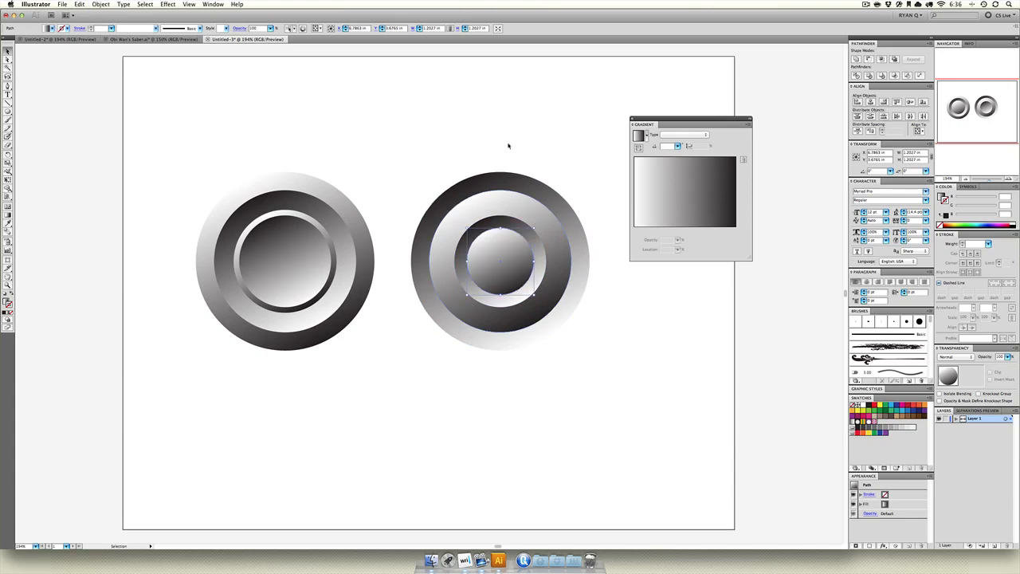
{"action": "left_click", "coordinate": [479, 158]}
{"action": "left_click_drag", "start_coordinate": [401, 412], "coordinate": [351, 414]}
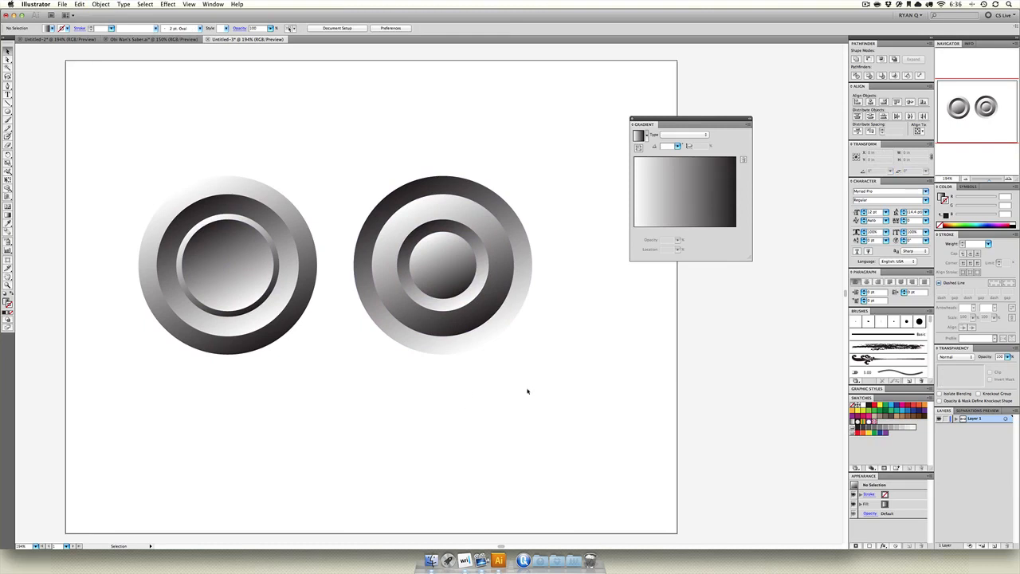
Draw a gradient rectangle about 8.6 by 4.6 in over both round buttons and send it to the back.
{"action": "left_click_drag", "start_coordinate": [8, 111], "coordinate": [56, 117]}
{"action": "left_click_drag", "start_coordinate": [109, 148], "coordinate": [586, 401]}
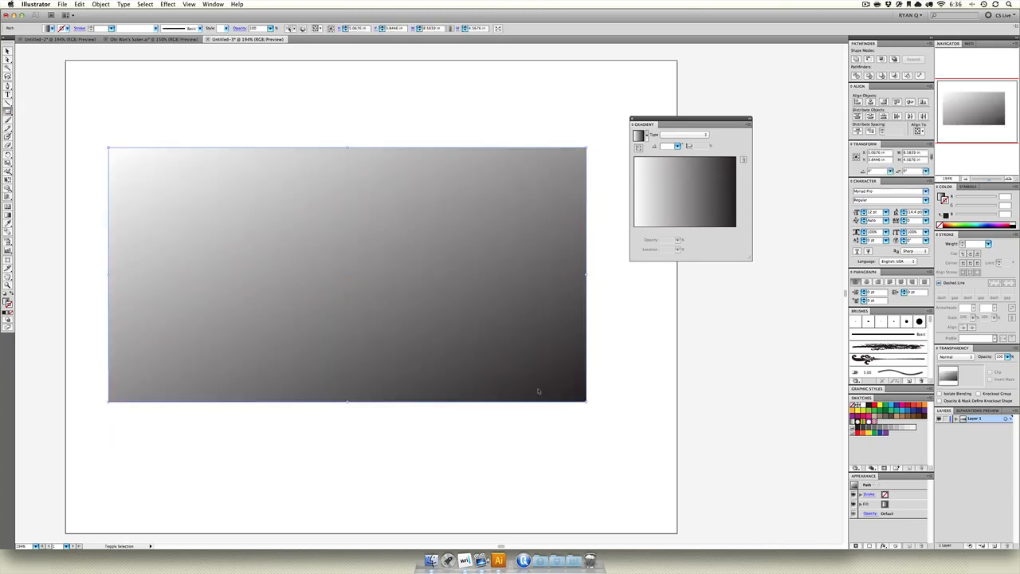
{"action": "key", "text": "super+shift+bracketleft"}
Nudge the background rectangle up and to the left until both buttons sit evenly inside it.
{"action": "key", "text": "shift+Left"}
{"action": "key", "text": "shift+Left"}
{"action": "key", "text": "shift+Right"}
{"action": "key", "text": "shift+Up"}
{"action": "key", "text": "Down"}
{"action": "key", "text": "Down"}
{"action": "key", "text": "Down"}
{"action": "key", "text": "Down"}
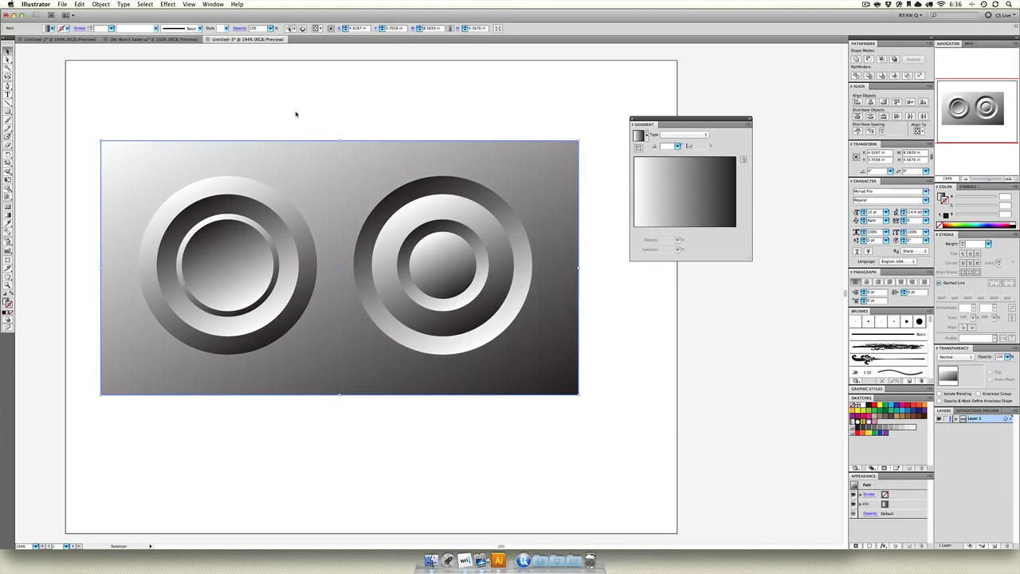
{"action": "key", "text": "Up"}
{"action": "key", "text": "Up"}
Redirect the background rectangle's linear gradient to run vertically from white at its upper edge to black at its lower edge.
{"action": "left_click", "coordinate": [288, 122]}
{"action": "left_click", "coordinate": [300, 186]}
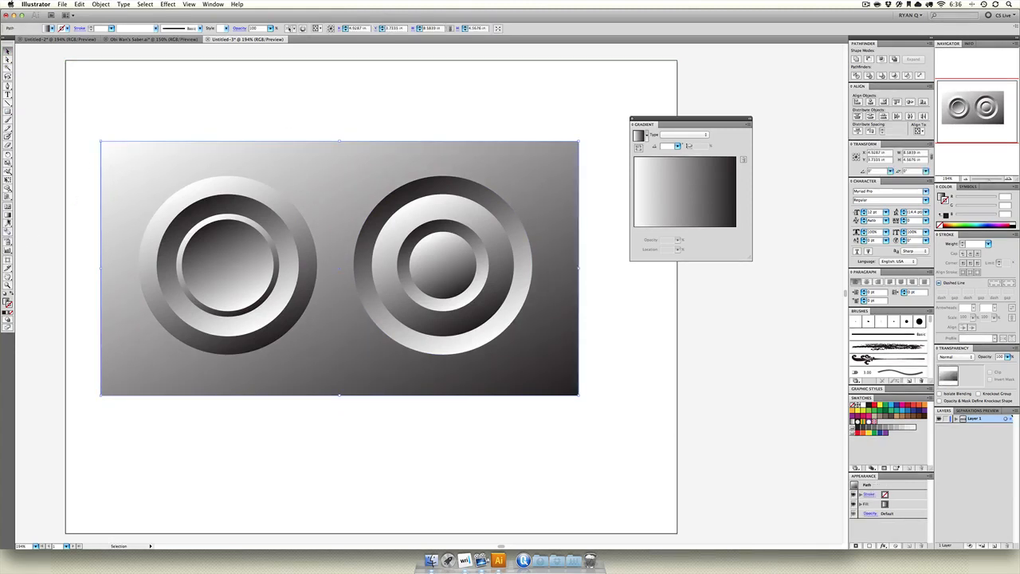
{"action": "key", "text": "g"}
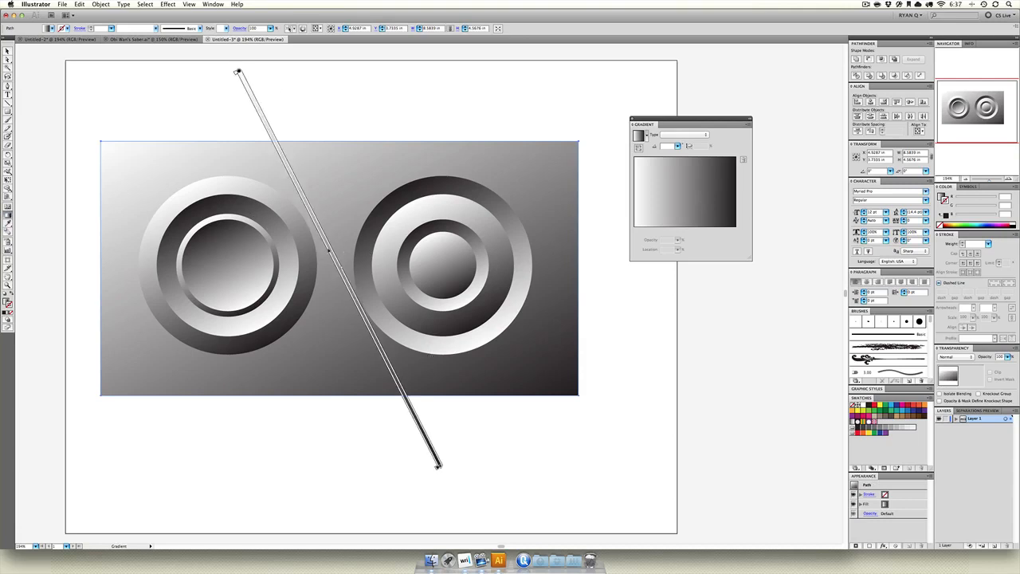
{"action": "left_click_drag", "start_coordinate": [172, 395], "coordinate": [507, 138]}
{"action": "mouse_move", "coordinate": [547, 381]}
{"action": "left_mouse_down"}
{"action": "mouse_move", "coordinate": [257, 133]}
{"action": "mouse_move", "coordinate": [217, 114]}
{"action": "left_mouse_up"}
{"action": "left_click_drag", "start_coordinate": [340, 142], "coordinate": [340, 397]}
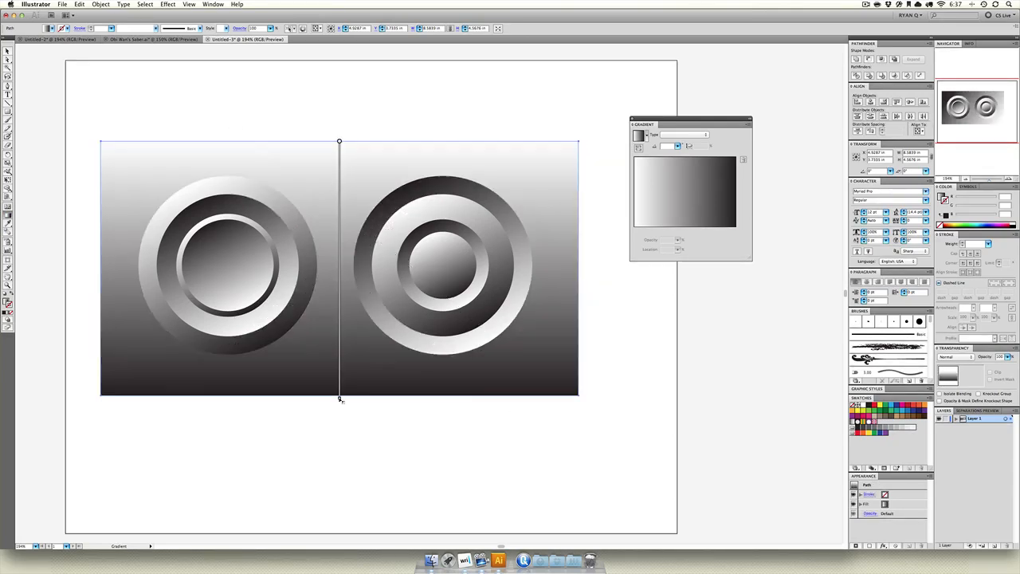
{"action": "key", "text": "v"}
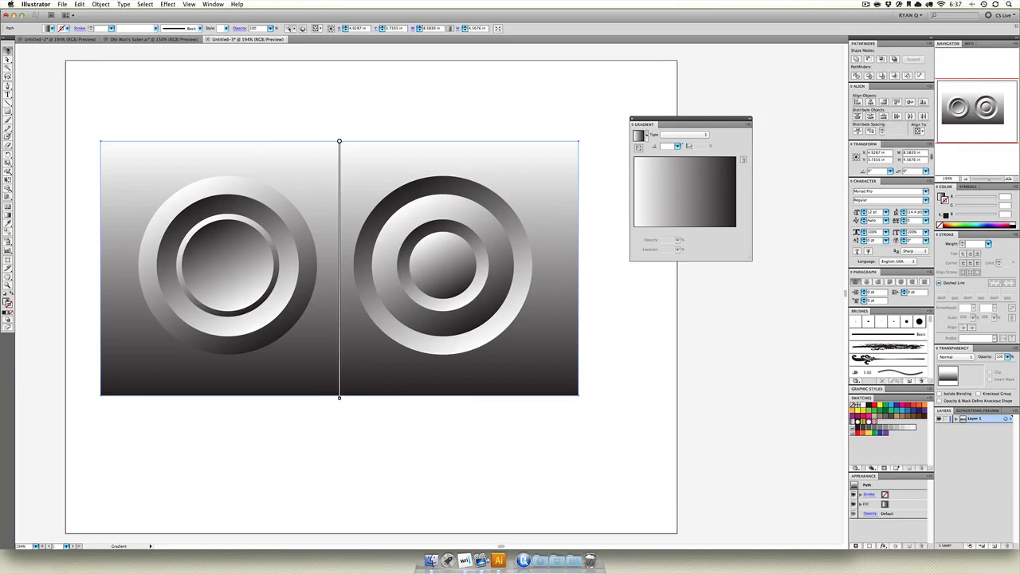
{"action": "left_click", "coordinate": [175, 96]}
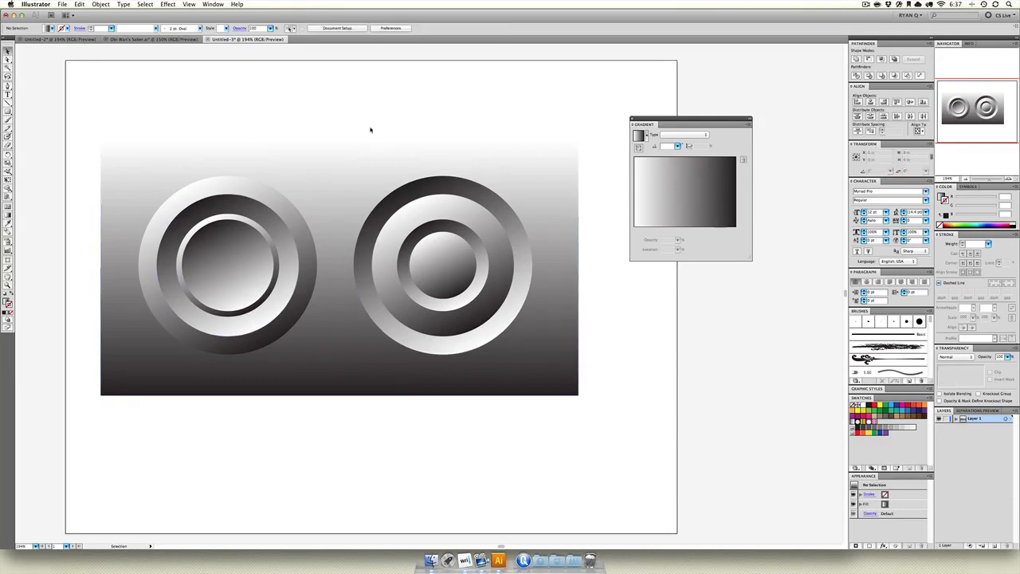
Rotate the rectangle and both buttons together 90° clockwise and scale them down to about 2.9 by 5.5 in.
{"action": "left_click_drag", "start_coordinate": [546, 94], "coordinate": [166, 462]}
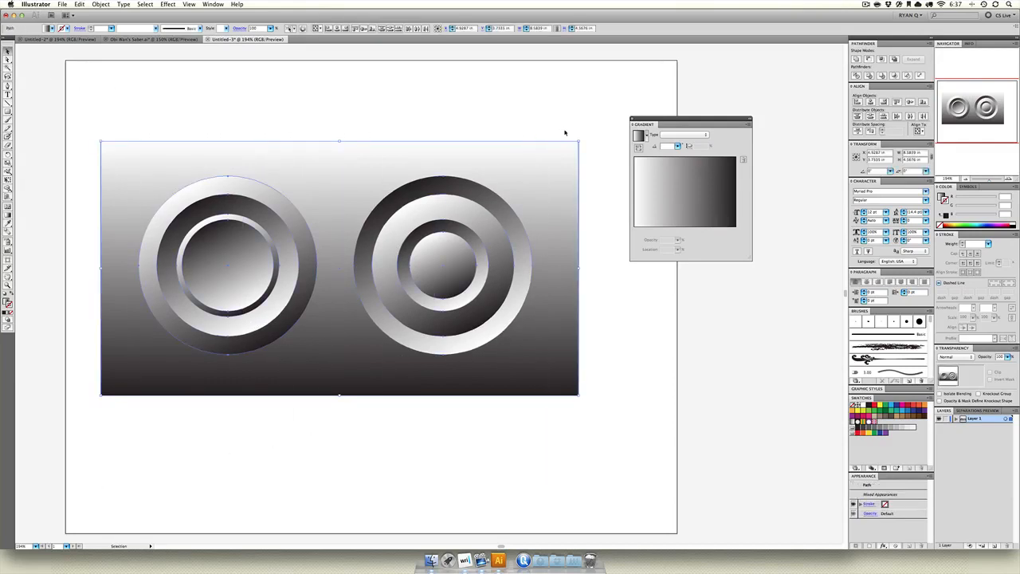
{"action": "left_click_drag", "start_coordinate": [579, 142], "coordinate": [303, 415]}
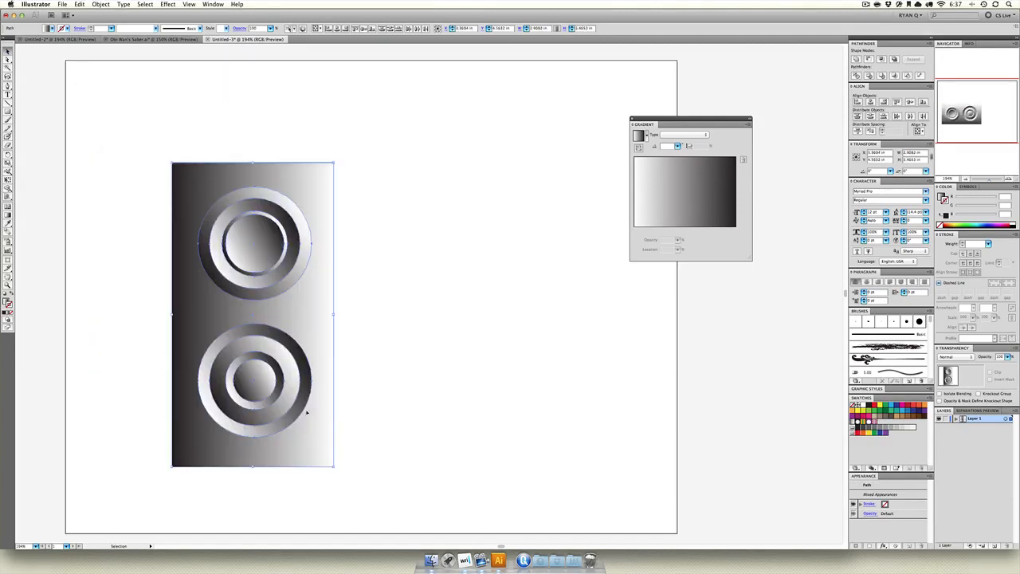
Group the rotated speaker artwork and place a duplicate of it level with the original on the right.
{"action": "key", "text": "super+g"}
{"action": "left_click_drag", "start_coordinate": [279, 299], "coordinate": [527, 307]}
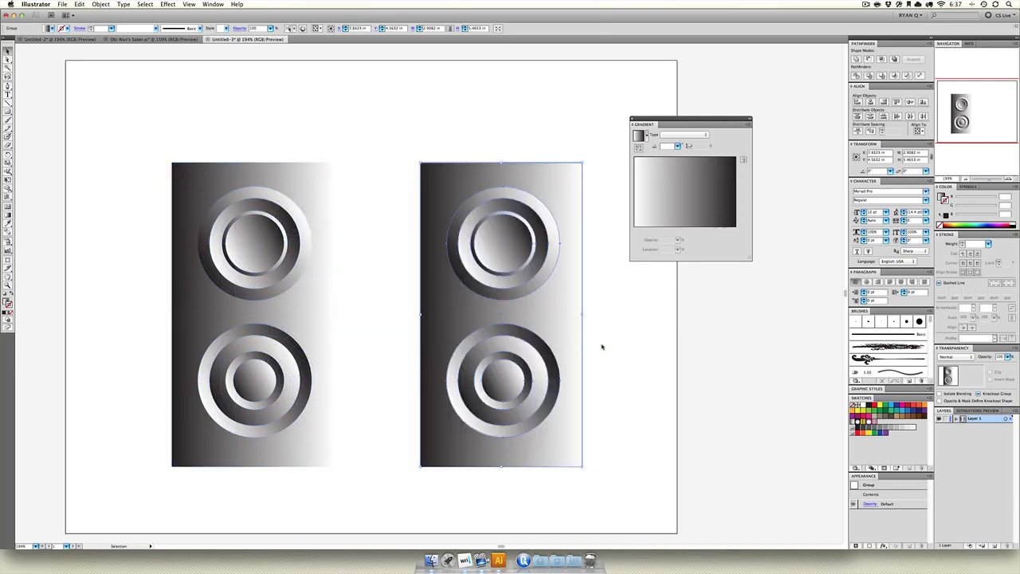
{"action": "left_click", "coordinate": [602, 347]}
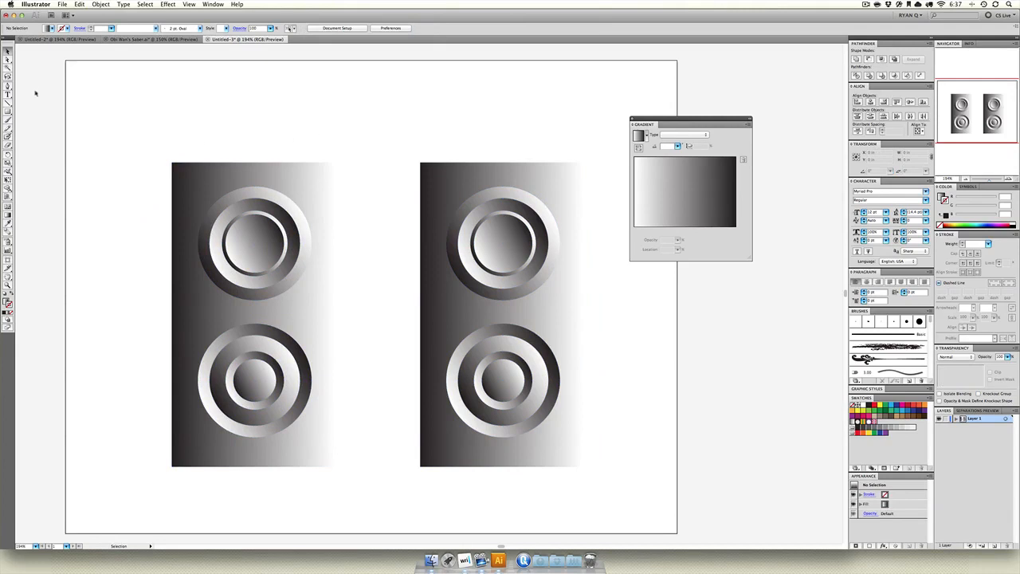
Draw a side panel about 0.3 in wide along the left speaker's right edge with the Pen tool, slanting its short ends inward.
{"action": "left_click", "coordinate": [8, 85]}
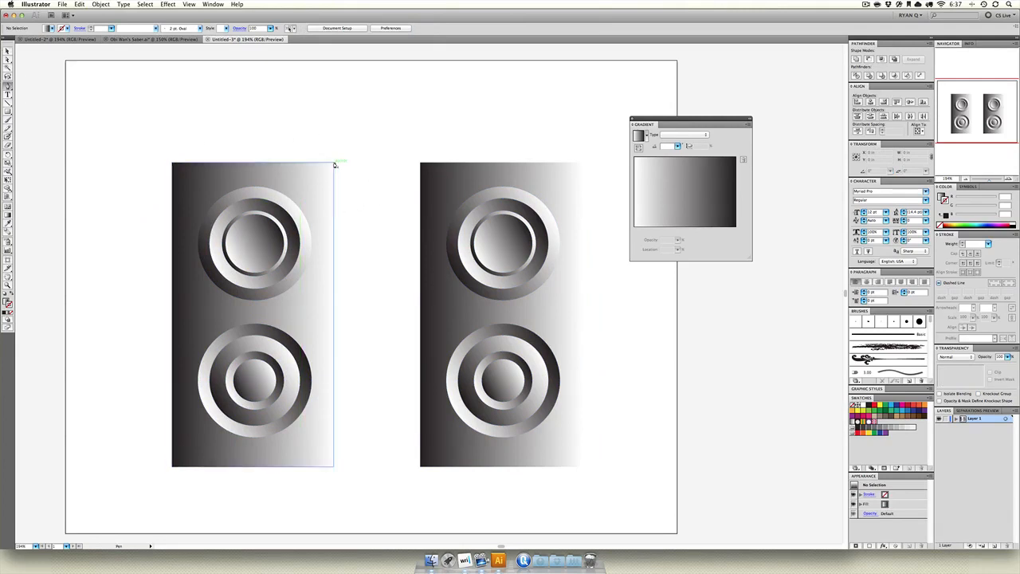
{"action": "left_click", "coordinate": [334, 163]}
{"action": "left_click", "coordinate": [350, 176]}
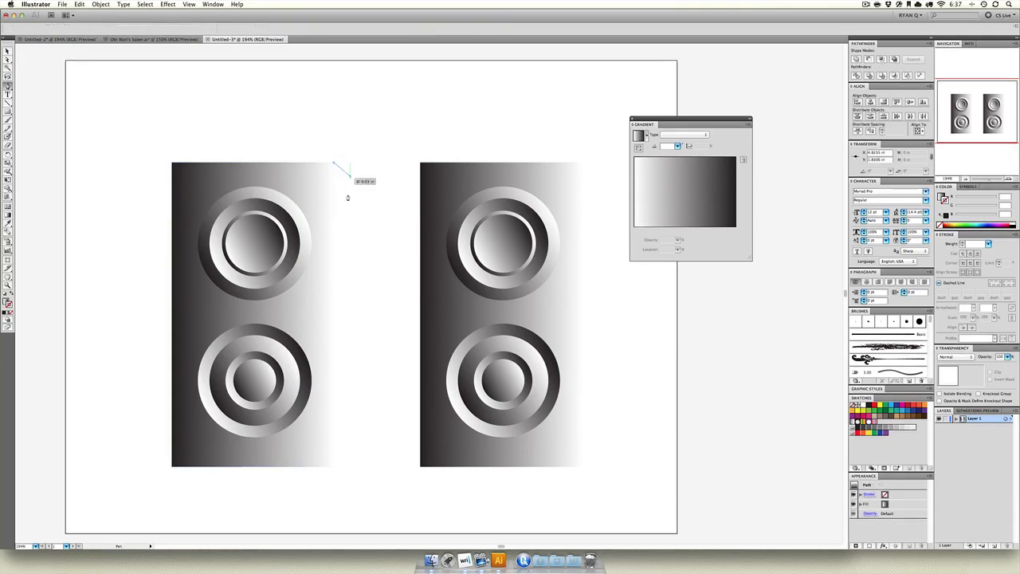
{"action": "left_click", "coordinate": [350, 453]}
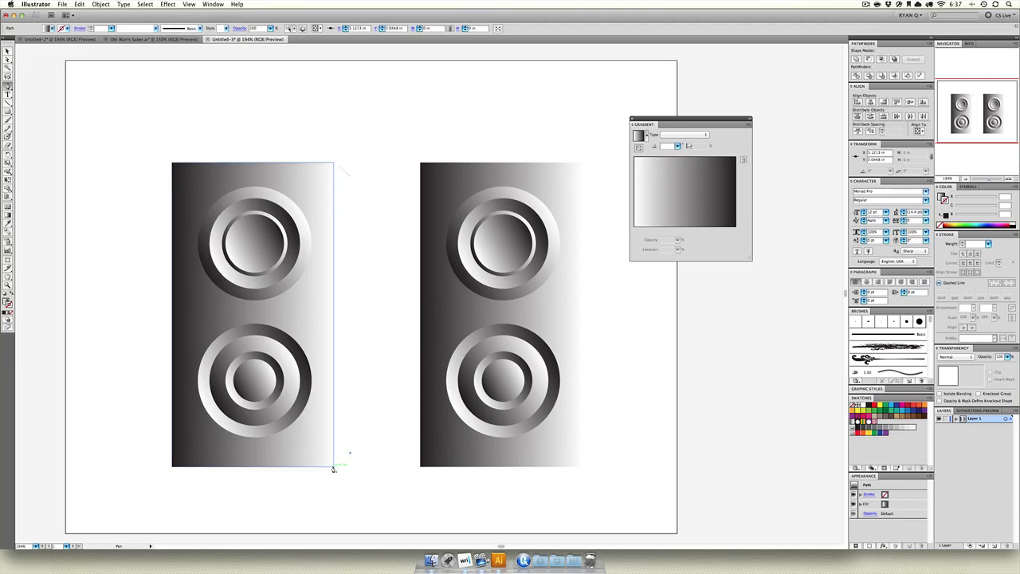
{"action": "key", "text": "super+z"}
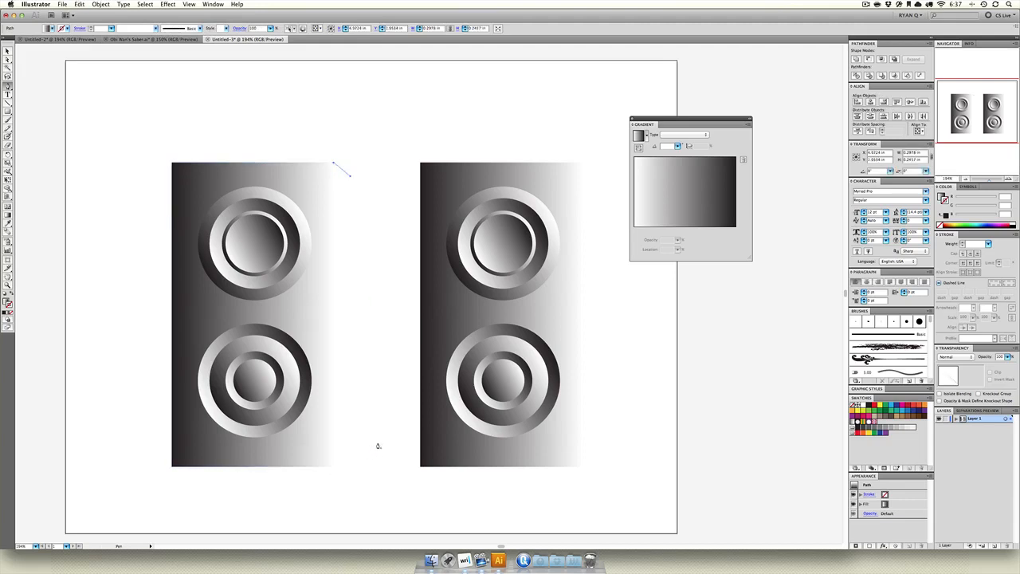
{"action": "left_click", "coordinate": [350, 455]}
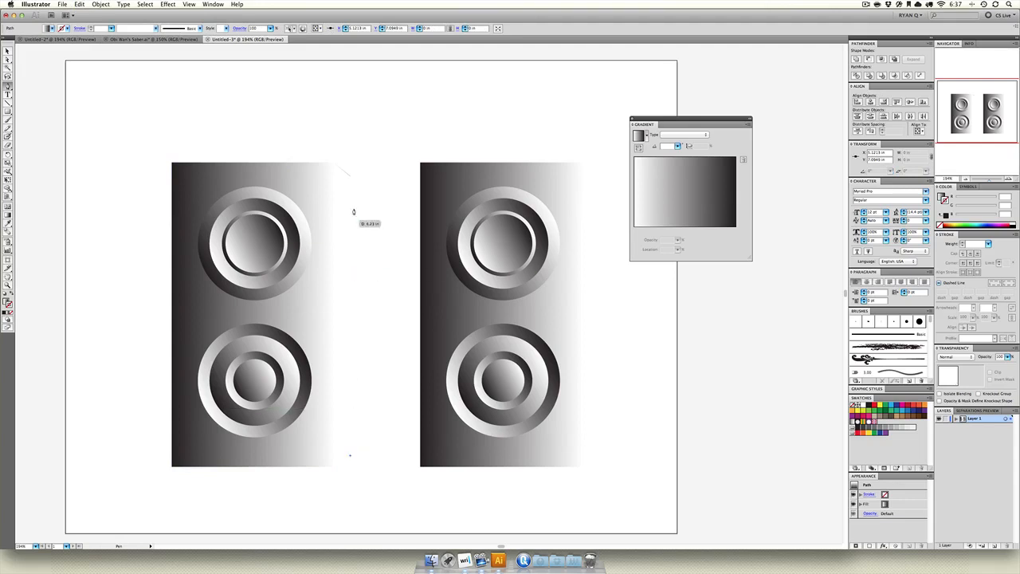
{"action": "left_click", "coordinate": [351, 177]}
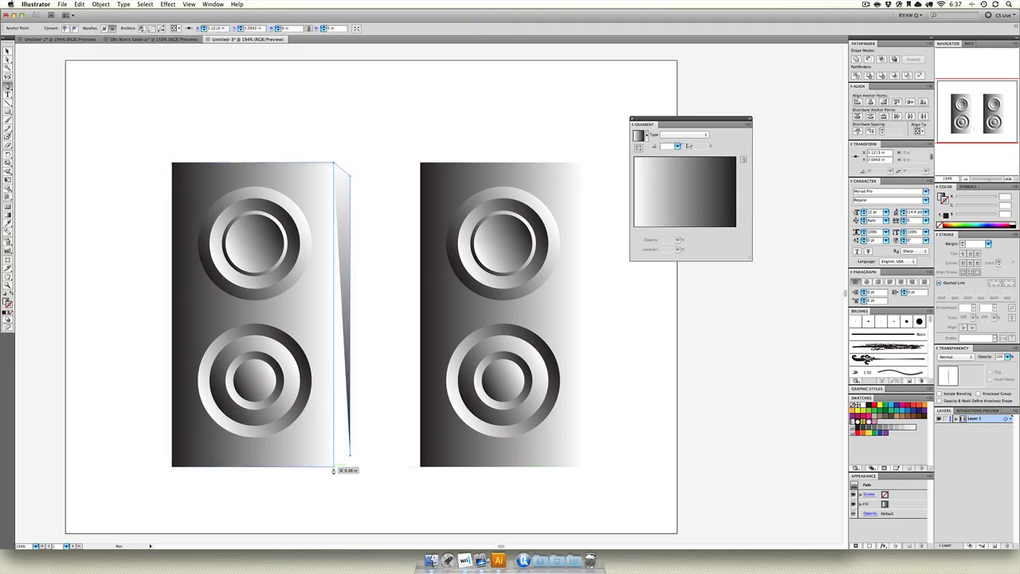
{"action": "left_click", "coordinate": [333, 467]}
{"action": "left_click", "coordinate": [334, 162]}
{"action": "left_click", "coordinate": [7, 53]}
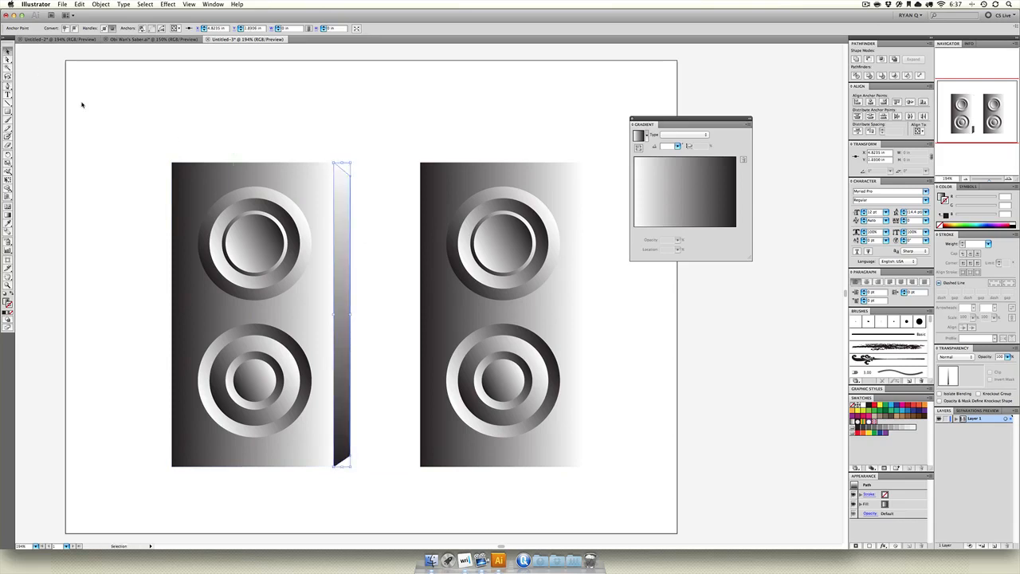
{"action": "left_click", "coordinate": [82, 103]}
Copy the side panel, flip it horizontally and fit it against the left edge of the right speaker.
{"action": "left_click", "coordinate": [345, 201]}
{"action": "key", "text": "super+c"}
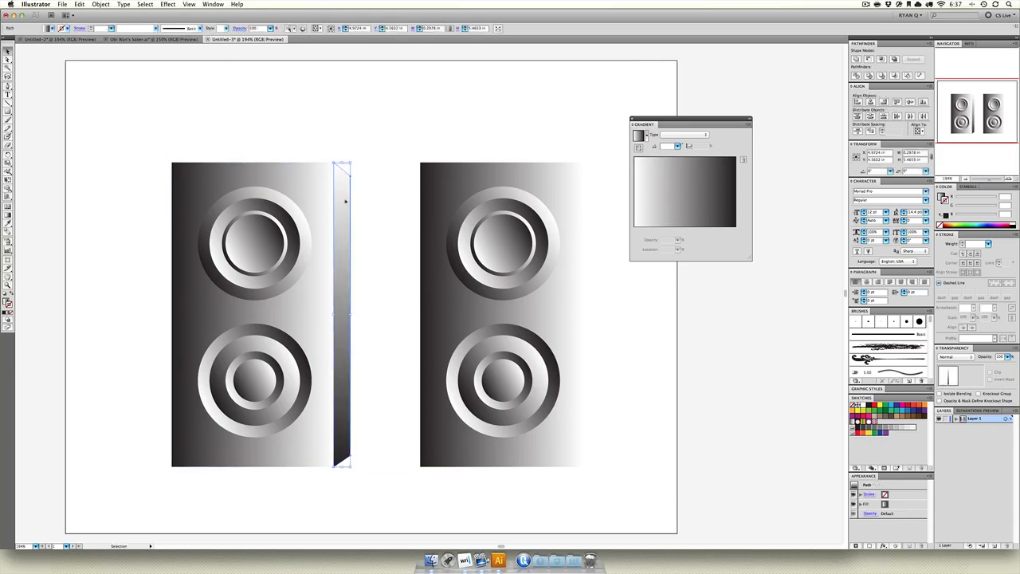
{"action": "key", "text": "super+v"}
{"action": "left_click_drag", "start_coordinate": [431, 175], "coordinate": [398, 199]}
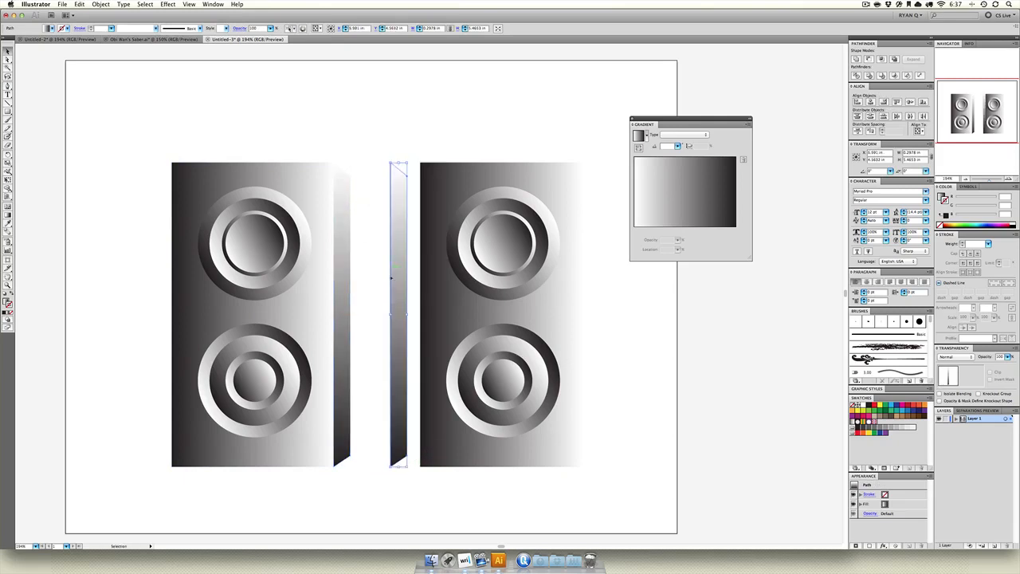
{"action": "mouse_move", "coordinate": [397, 313]}
{"action": "left_mouse_down"}
{"action": "mouse_move", "coordinate": [414, 313]}
{"action": "mouse_move", "coordinate": [402, 314]}
{"action": "left_mouse_up"}
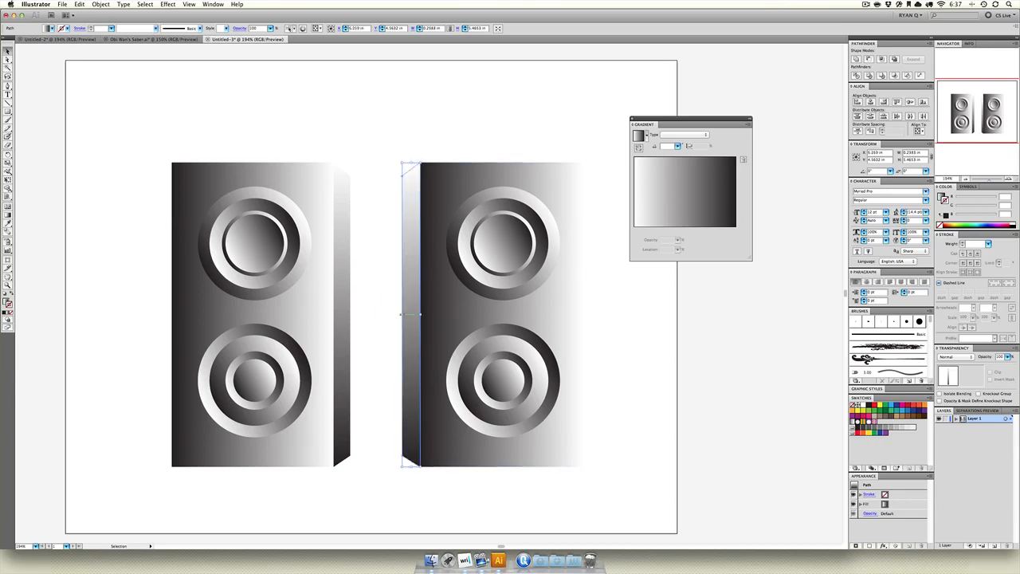
{"action": "left_click", "coordinate": [378, 299]}
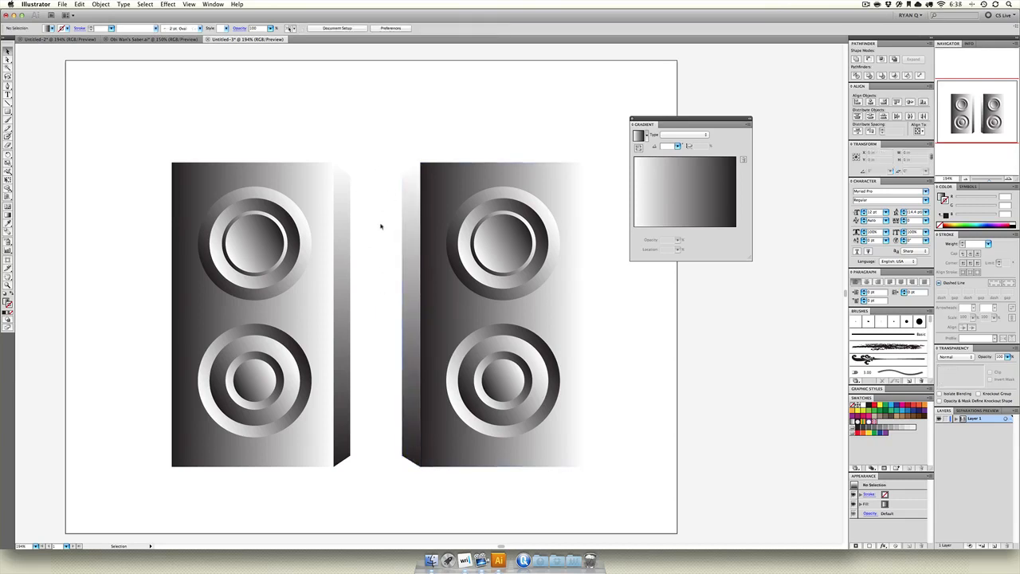
Widen the left speaker's side panel slightly toward the gap between the two speakers.
{"action": "left_click", "coordinate": [342, 209]}
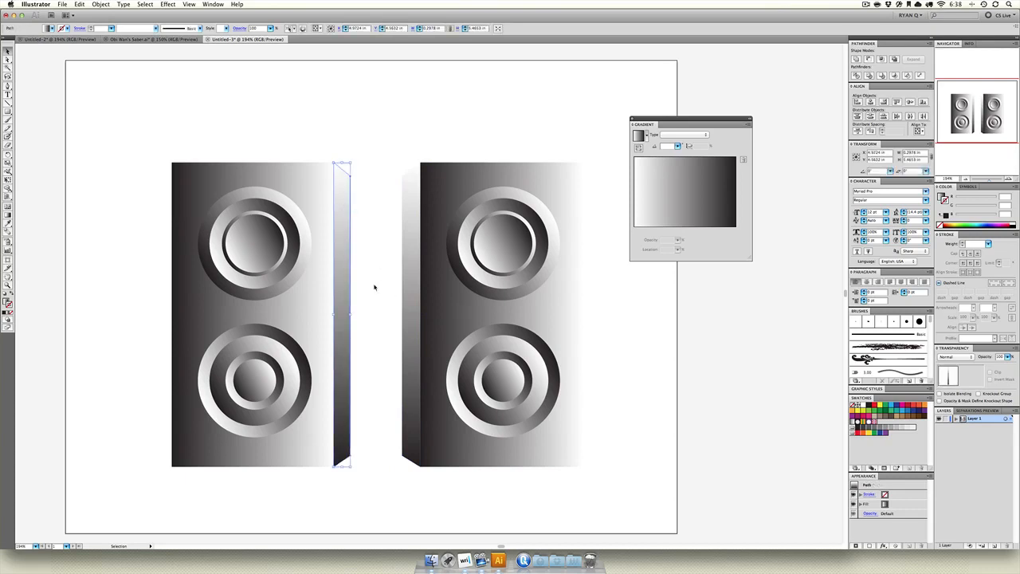
{"action": "left_click_drag", "start_coordinate": [351, 315], "coordinate": [354, 314]}
{"action": "left_click", "coordinate": [390, 315]}
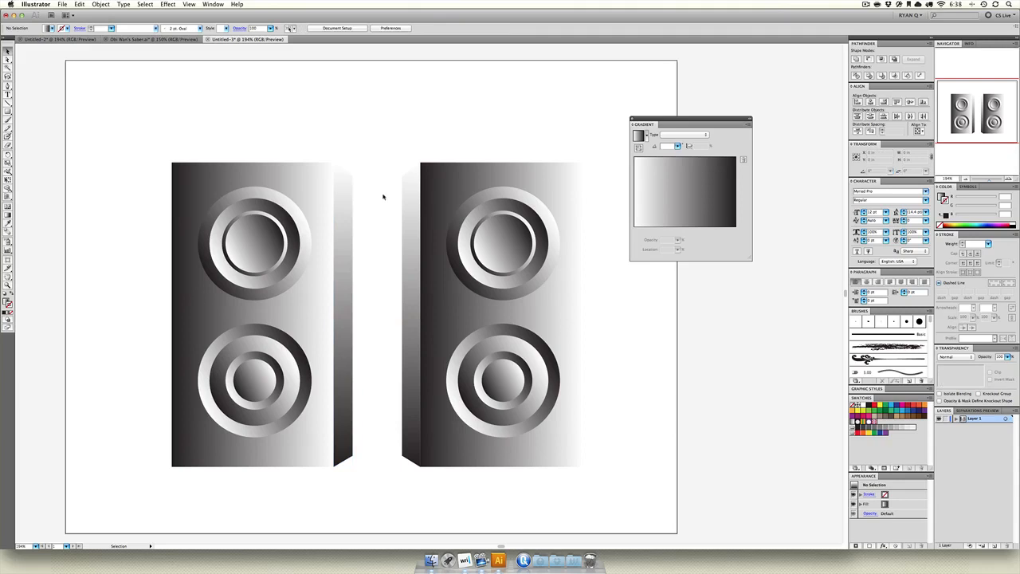
Reflect the right speaker's front group horizontally so its light side meets the side panel.
{"action": "key", "text": "super+minus"}
{"action": "key", "text": "super+minus"}
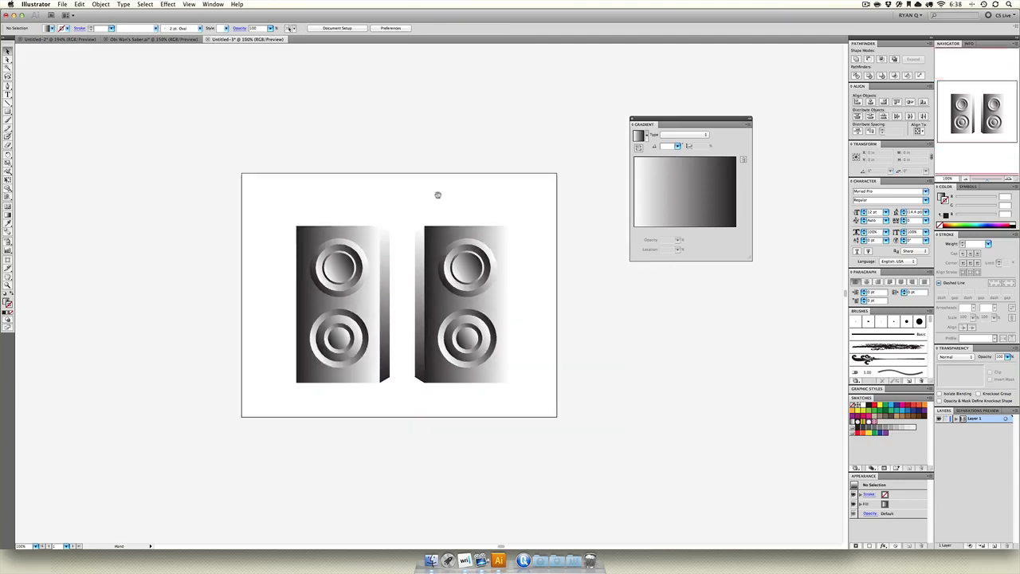
{"action": "left_click_drag", "start_coordinate": [438, 194], "coordinate": [373, 180]}
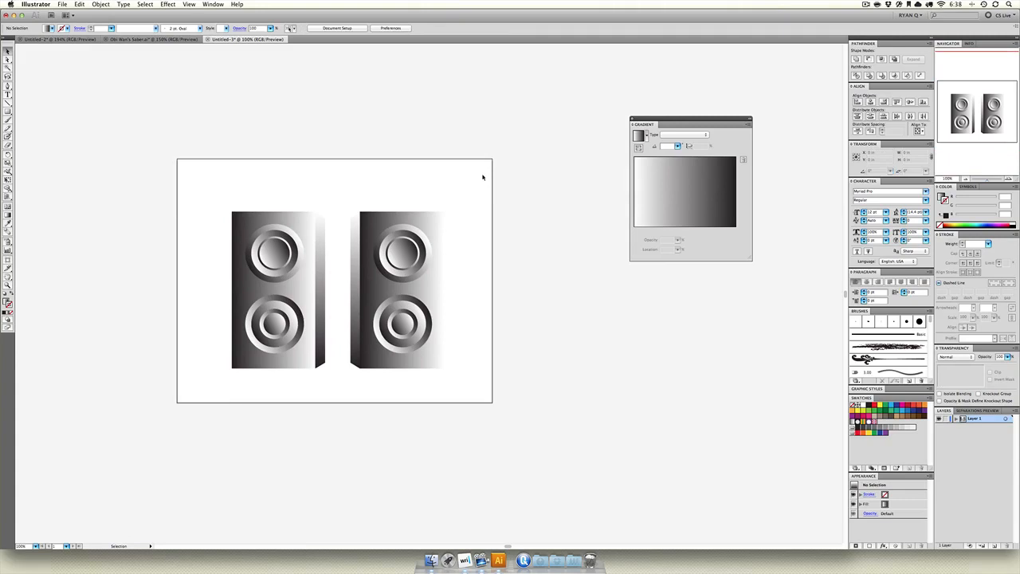
{"action": "left_click", "coordinate": [426, 232]}
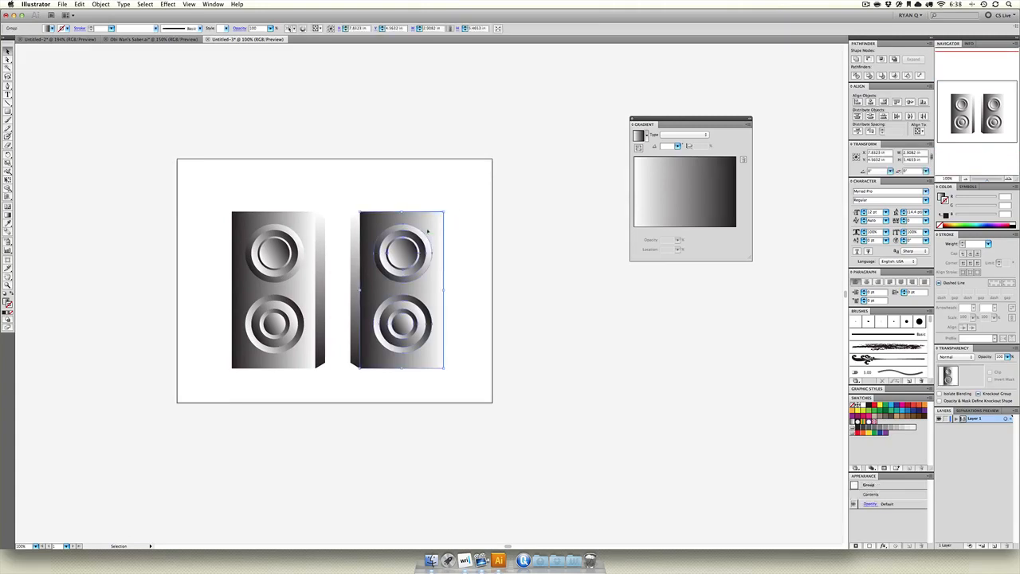
{"action": "left_click", "coordinate": [422, 180]}
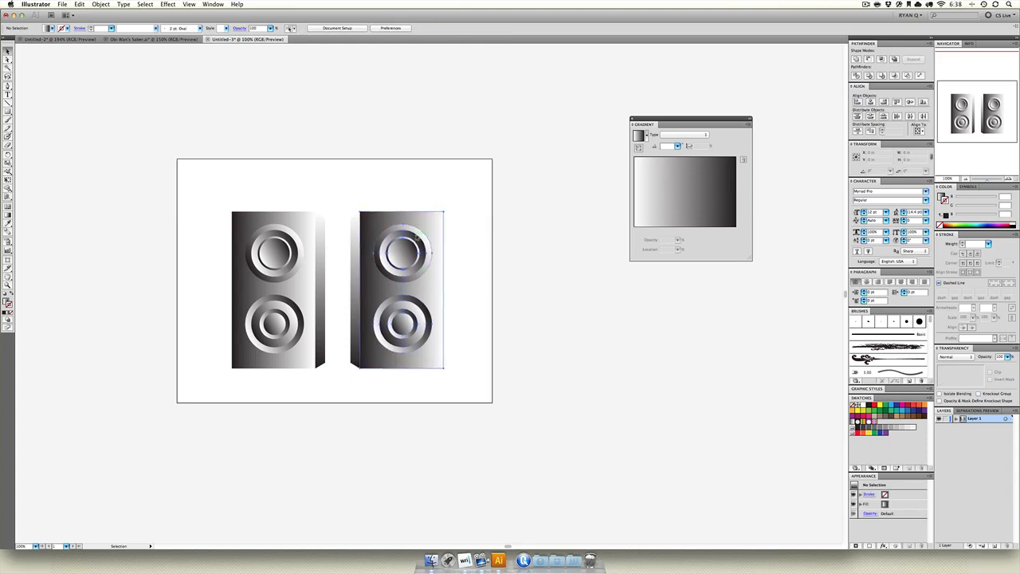
{"action": "left_click", "coordinate": [416, 234]}
{"action": "left_click", "coordinate": [100, 4]}
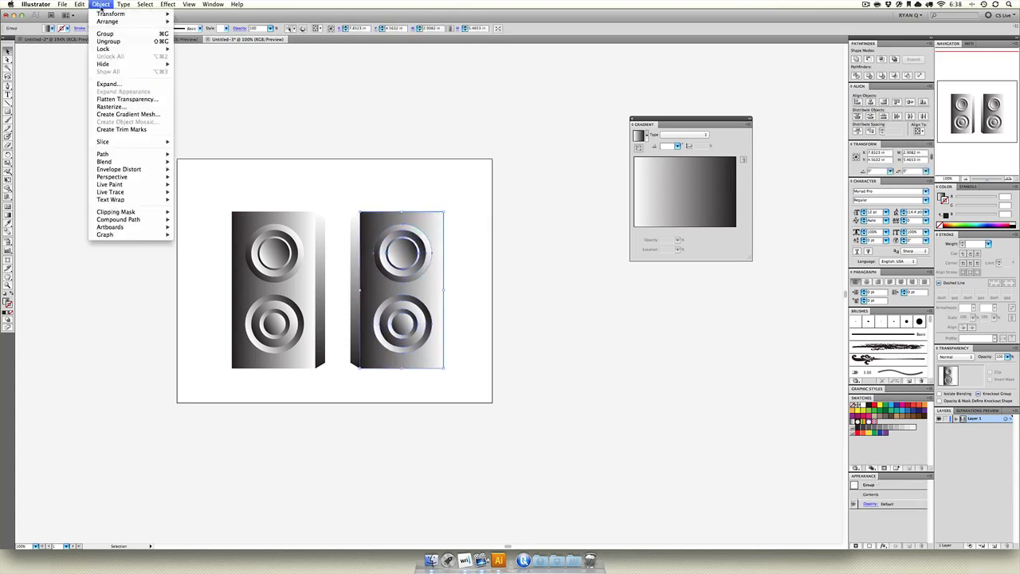
{"action": "mouse_move", "coordinate": [107, 14]}
{"action": "left_click", "coordinate": [208, 46]}
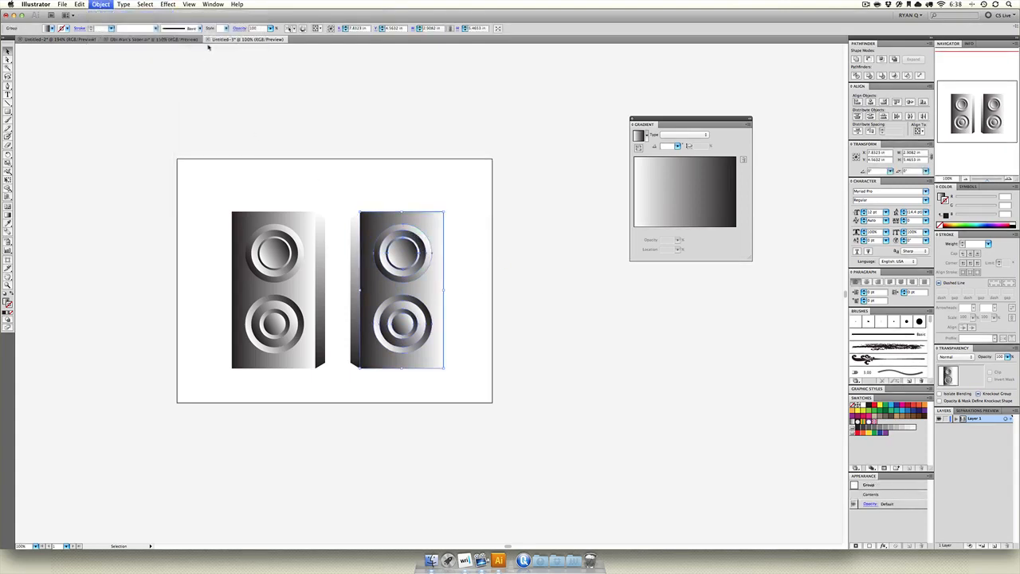
{"action": "key", "text": "Return"}
{"action": "left_click", "coordinate": [318, 148]}
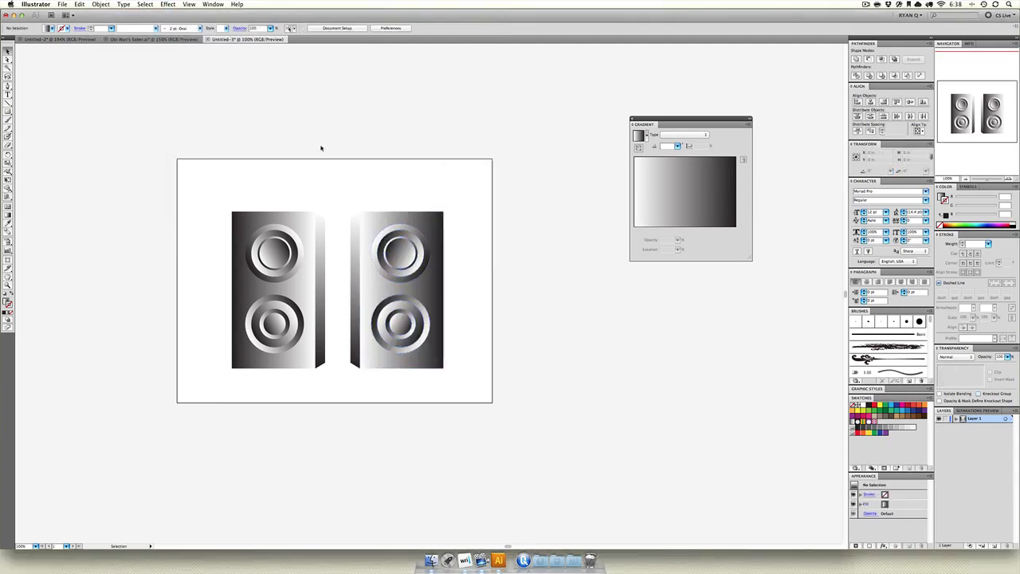
Draw a gradient circle about 1.35 in across above the speakers, at the artboard's upper edge.
{"action": "key", "text": "super+equal"}
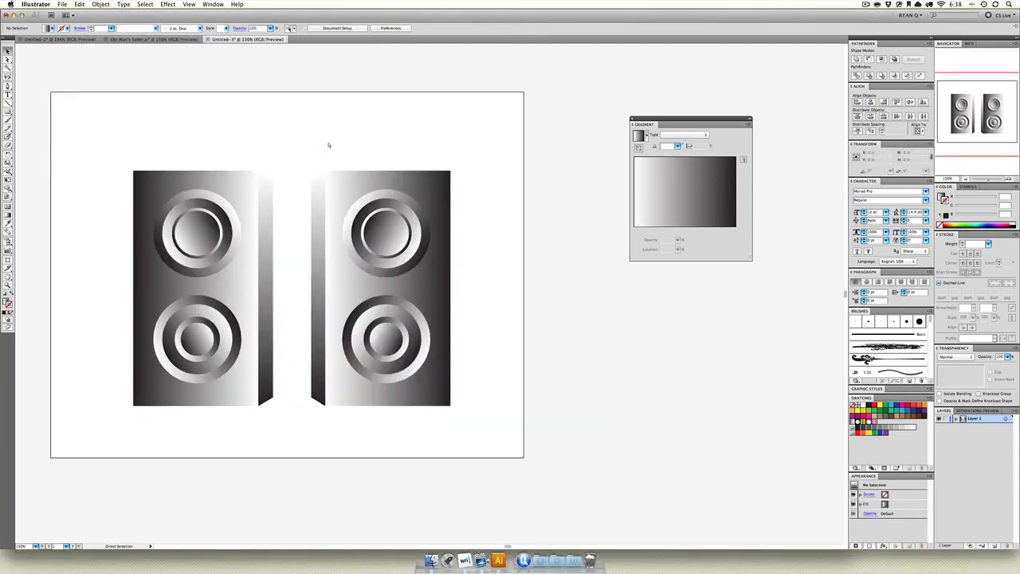
{"action": "left_click_drag", "start_coordinate": [332, 183], "coordinate": [378, 182]}
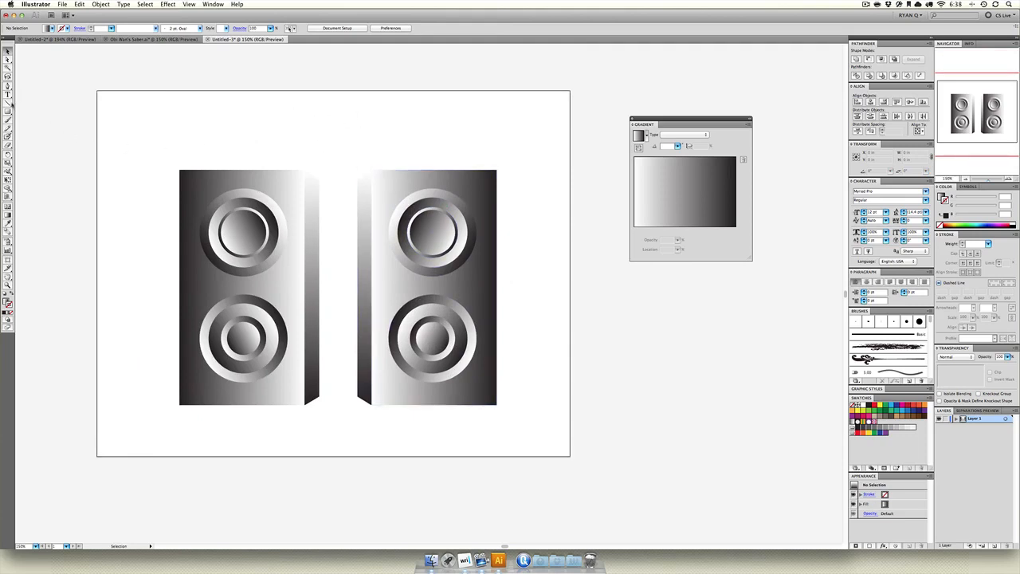
{"action": "left_click_drag", "start_coordinate": [8, 111], "coordinate": [32, 130]}
{"action": "left_click_drag", "start_coordinate": [319, 104], "coordinate": [350, 135]}
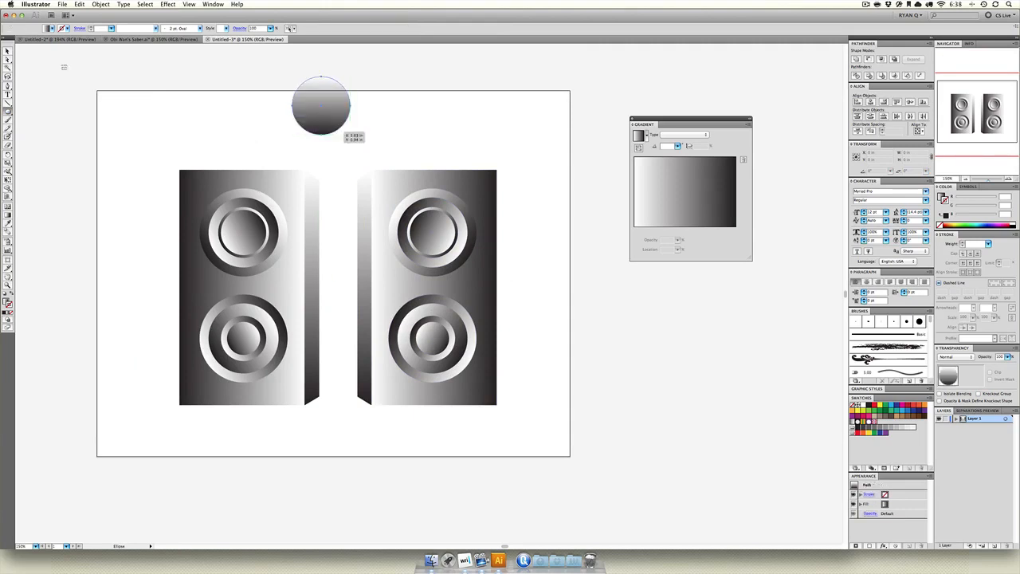
Move the circle over the gap between the speakers and give it a 1 pt purple stroke.
{"action": "key", "text": "v"}
{"action": "left_click_drag", "start_coordinate": [310, 99], "coordinate": [330, 99]}
{"action": "left_click", "coordinate": [976, 224]}
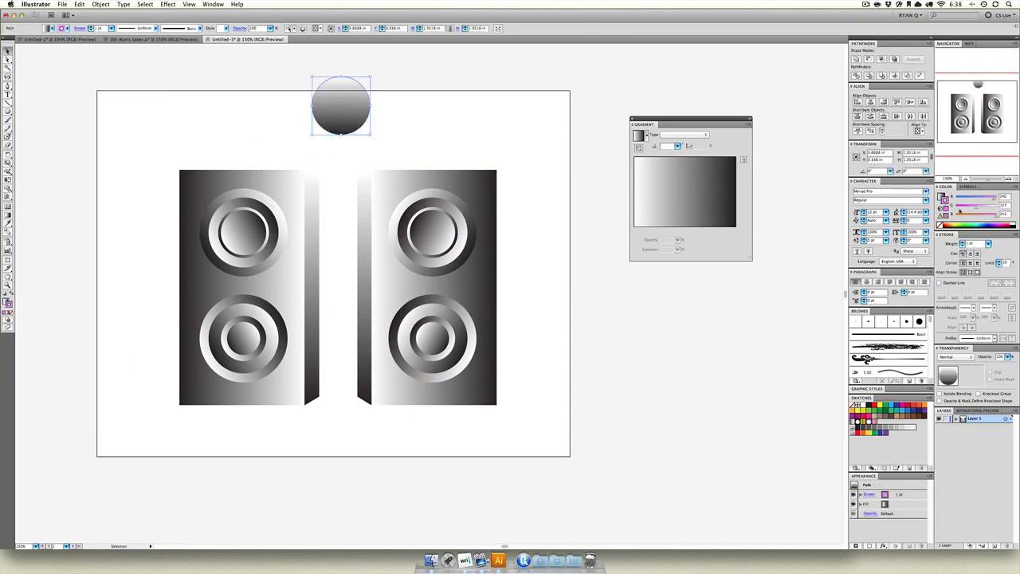
Give the circle above the speakers a solid purple fill and remove its stroke.
{"action": "left_click", "coordinate": [5, 301]}
{"action": "left_click", "coordinate": [11, 313]}
{"action": "left_click", "coordinate": [11, 294]}
{"action": "left_click", "coordinate": [312, 93]}
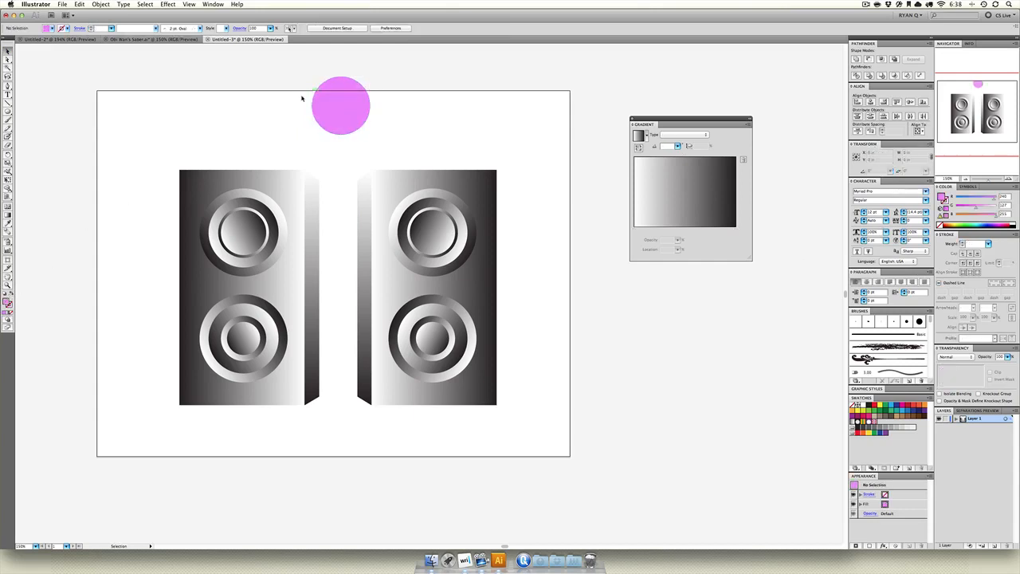
{"action": "left_click", "coordinate": [355, 99]}
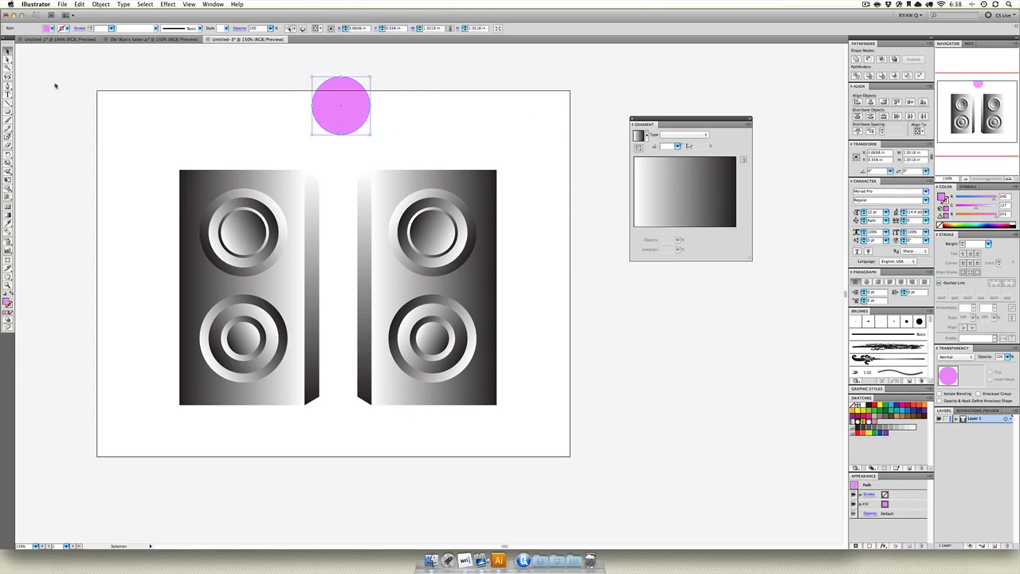
{"action": "left_click", "coordinate": [394, 119]}
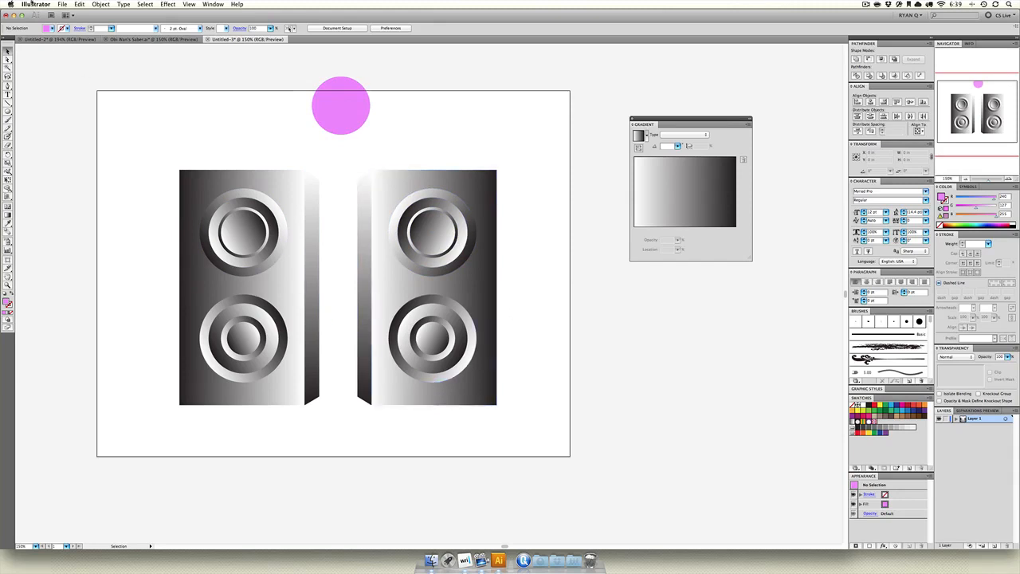
Delete the purple circle above the gap between the two speakers.
{"action": "mouse_move", "coordinate": [133, 167]}
{"action": "left_mouse_down"}
{"action": "mouse_move", "coordinate": [603, 391]}
{"action": "mouse_move", "coordinate": [533, 426]}
{"action": "mouse_move", "coordinate": [541, 413]}
{"action": "mouse_move", "coordinate": [147, 162]}
{"action": "left_mouse_up"}
{"action": "scroll", "coordinate": [149, 162], "scroll_direction": "left", "scroll_amount": 1}
{"action": "scroll", "coordinate": [148, 162], "scroll_direction": "right", "scroll_amount": 1}
{"action": "left_click", "coordinate": [145, 162]}
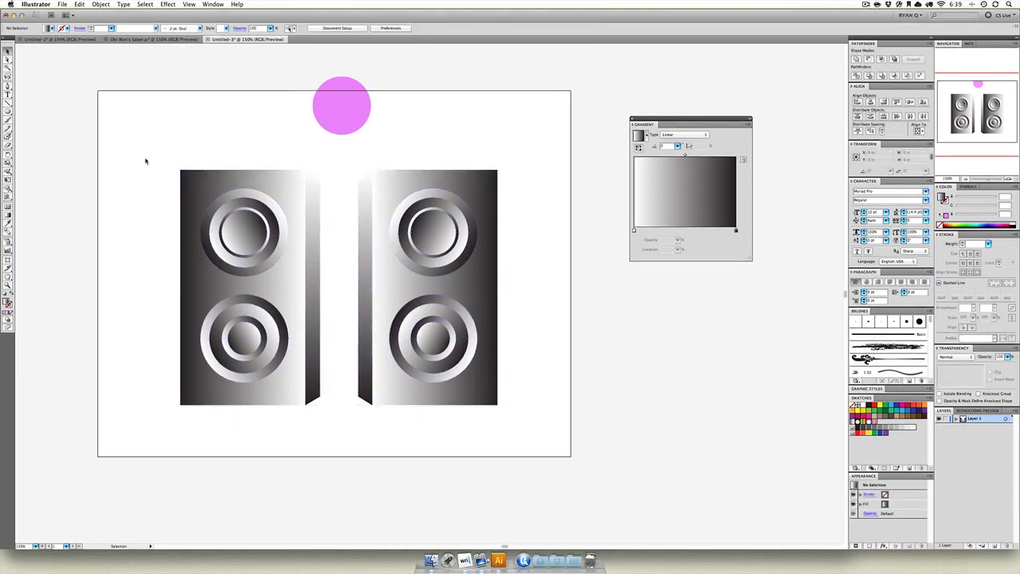
{"action": "scroll", "coordinate": [146, 161], "scroll_direction": "left", "scroll_amount": 1}
{"action": "scroll", "coordinate": [332, 129], "scroll_direction": "down", "scroll_amount": 1}
{"action": "left_click", "coordinate": [332, 128]}
{"action": "key", "text": "Delete"}
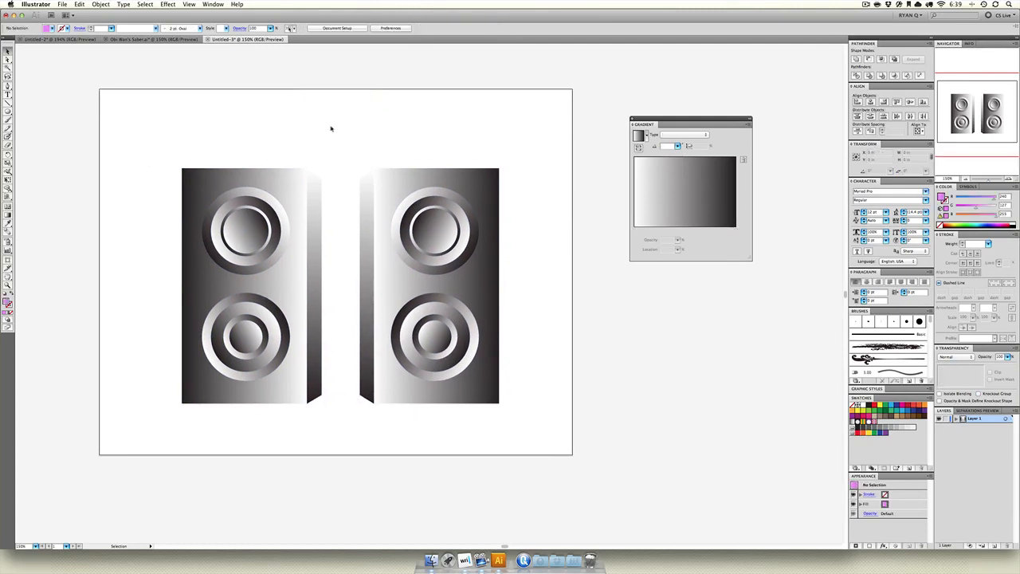
Save the document as Speakers.ai in the In Class folder on the Desktop, accepting the default Illustrator options.
{"action": "scroll", "coordinate": [331, 128], "scroll_direction": "up", "scroll_amount": 1}
{"action": "key", "text": "super+shift+s"}
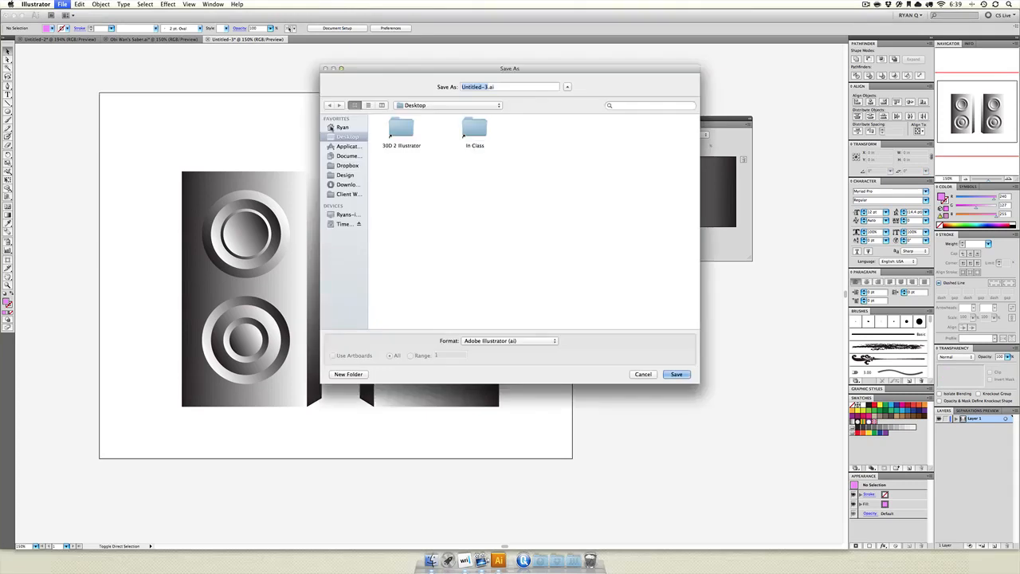
{"action": "type", "text": "Speaker"}
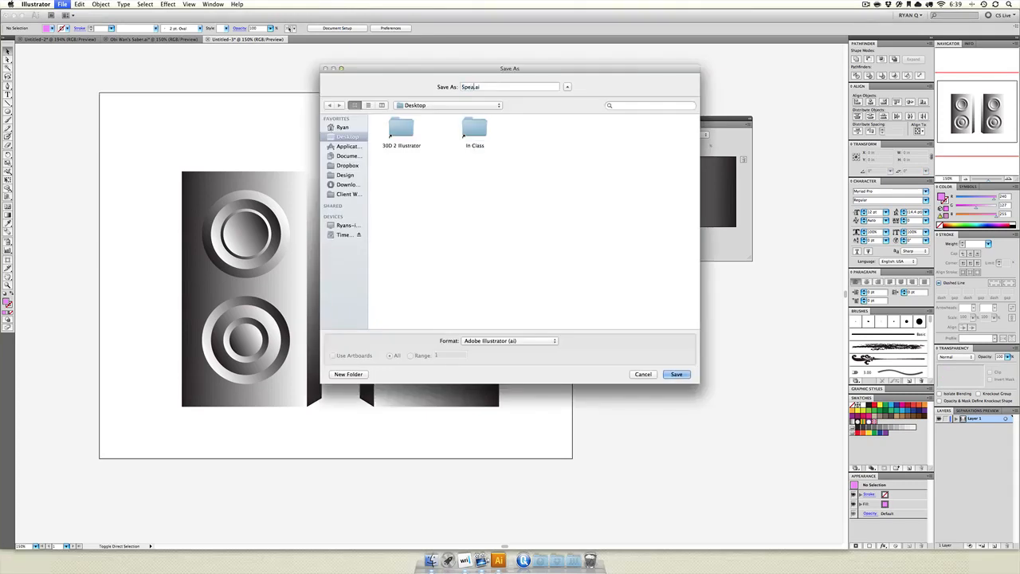
{"action": "type", "text": "s"}
{"action": "double_click", "coordinate": [472, 131]}
{"action": "key", "text": "Return"}
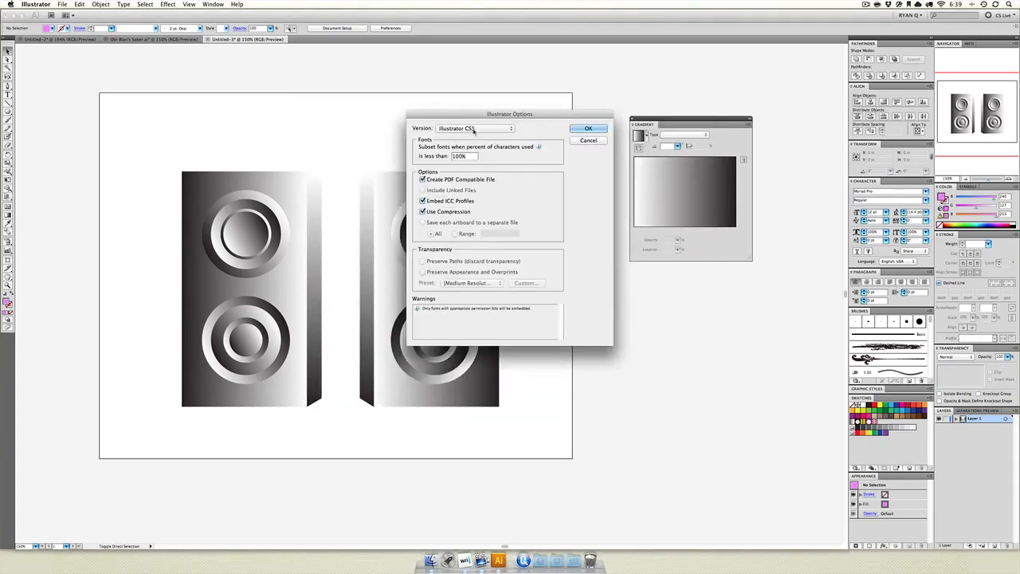
{"action": "key", "text": "Return"}
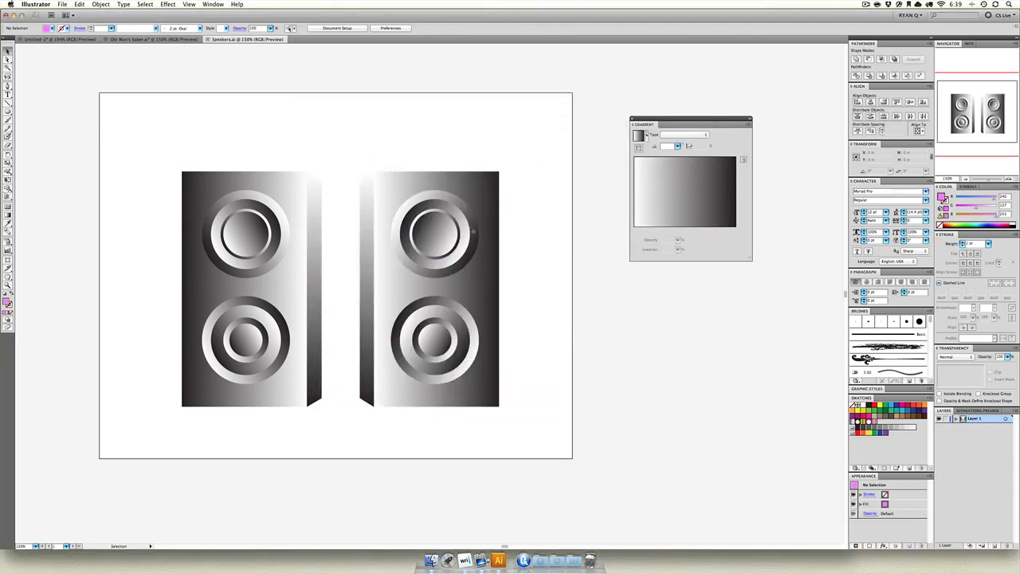
Select both speakers and lighten the black end stop of their linear gradient to a medium gray.
{"action": "left_click_drag", "start_coordinate": [158, 135], "coordinate": [524, 422]}
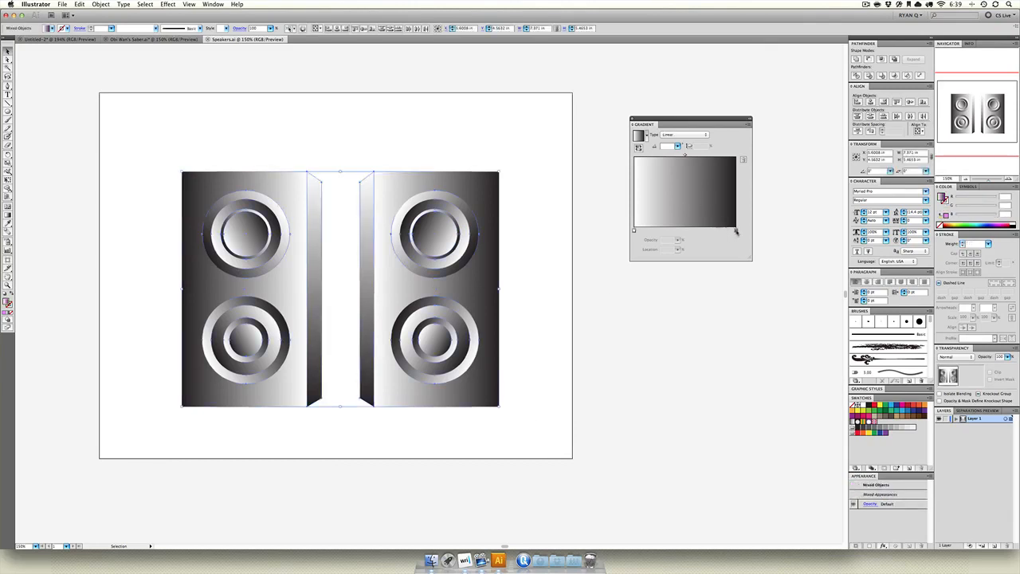
{"action": "left_click", "coordinate": [736, 231]}
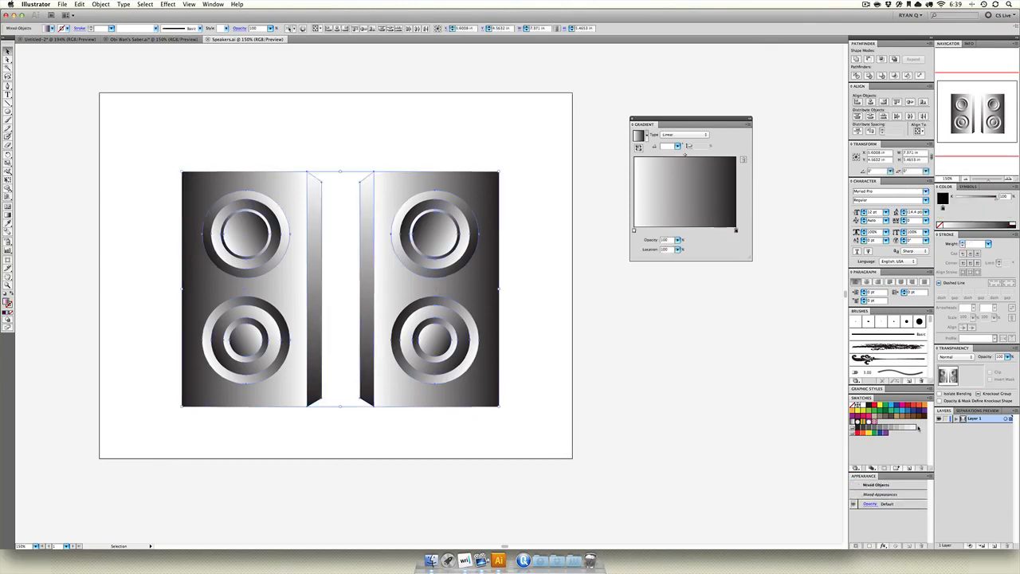
{"action": "left_click_drag", "start_coordinate": [1000, 198], "coordinate": [984, 200]}
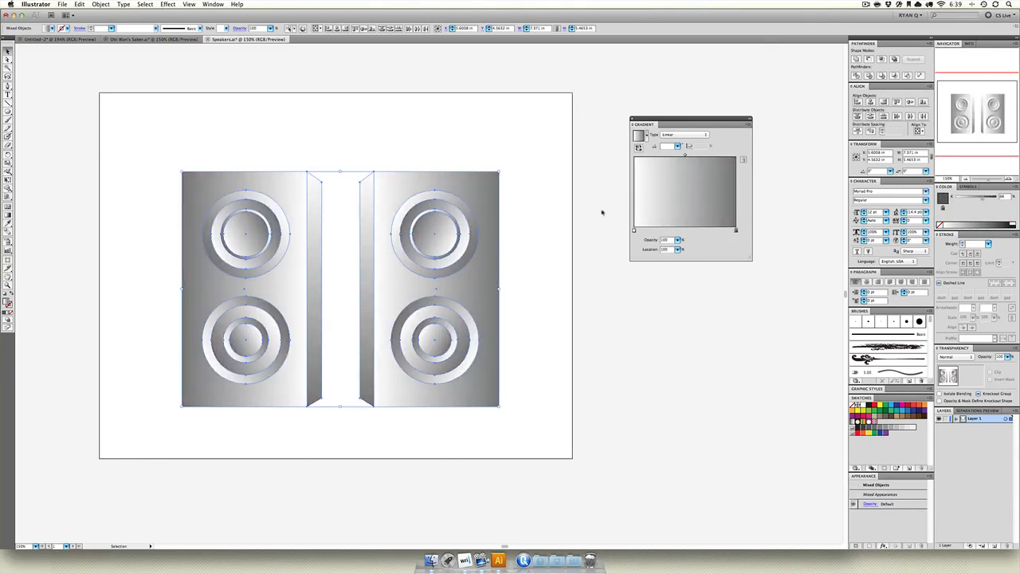
Recolor the white start stop of the speakers' gradient to a pale blue, using RGB color values.
{"action": "left_click", "coordinate": [634, 230]}
{"action": "left_click", "coordinate": [1013, 186]}
{"action": "left_click", "coordinate": [981, 209]}
{"action": "left_click", "coordinate": [988, 208]}
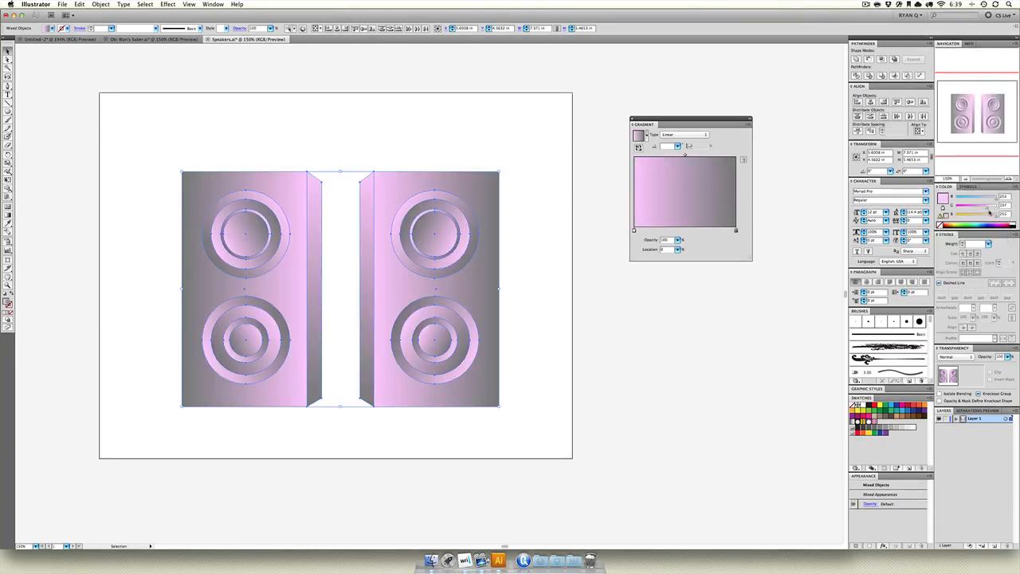
{"action": "left_click", "coordinate": [987, 199]}
{"action": "left_click_drag", "start_coordinate": [987, 200], "coordinate": [984, 200]}
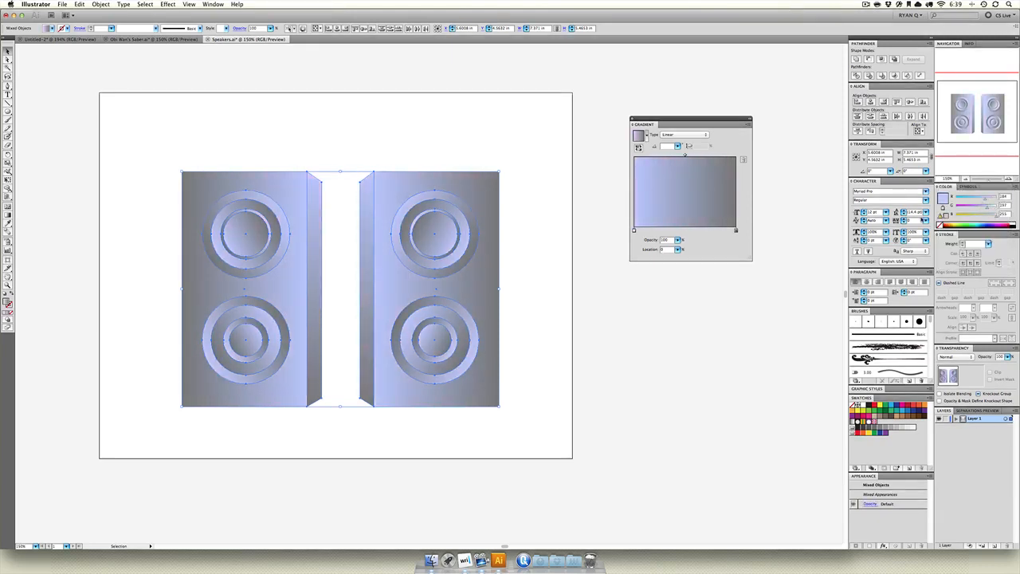
{"action": "left_click", "coordinate": [598, 341]}
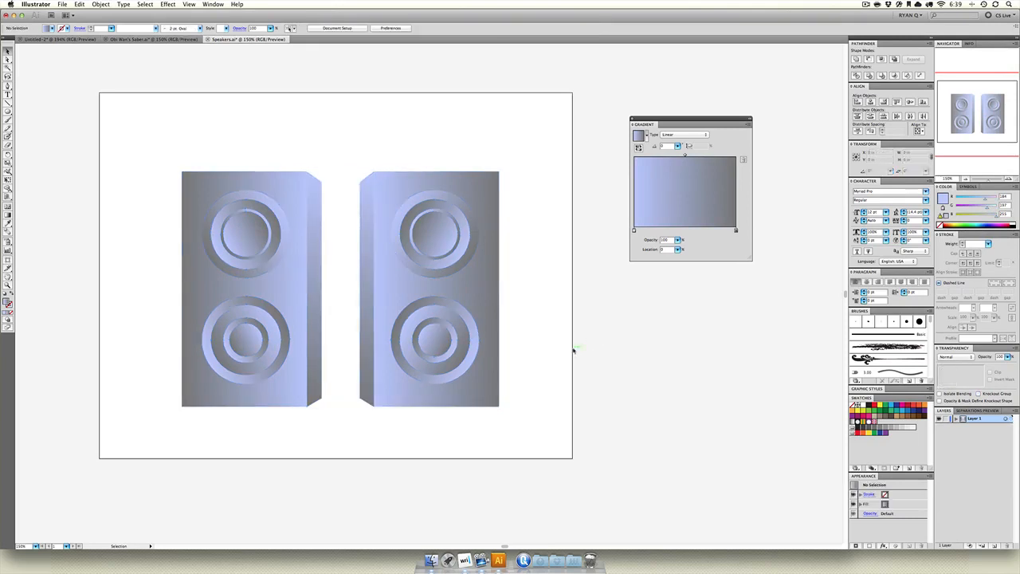
Recolor the gray end stop of both speakers' gradient to a deep blue in RGB, leaving the artwork deselected.
{"action": "left_click_drag", "start_coordinate": [561, 141], "coordinate": [120, 458]}
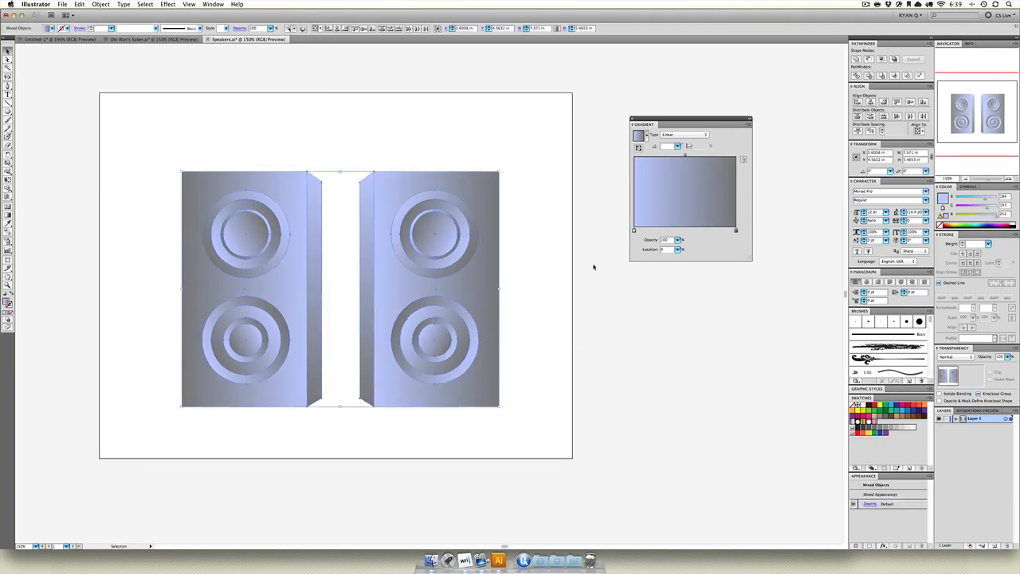
{"action": "left_click", "coordinate": [736, 232]}
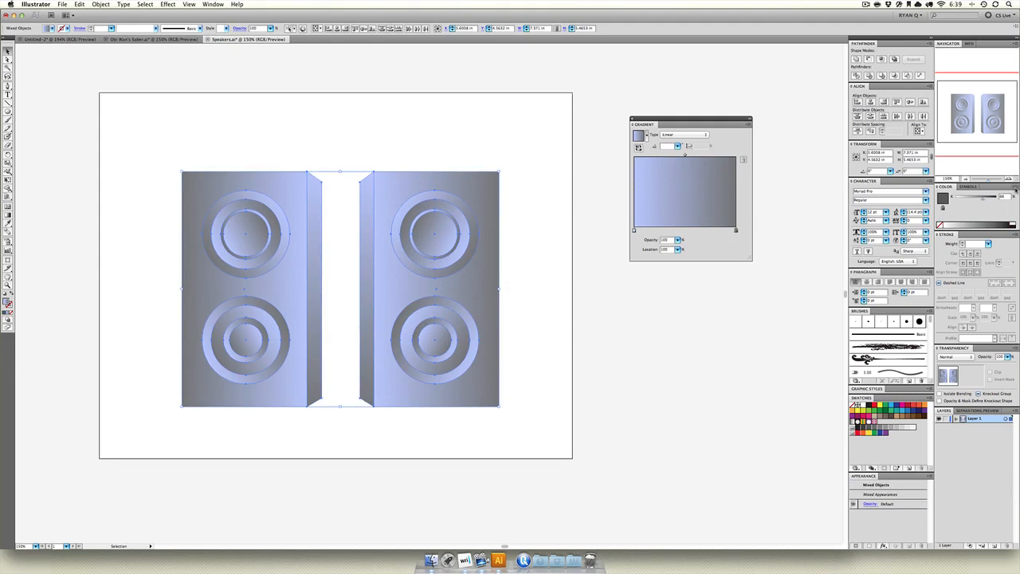
{"action": "left_click", "coordinate": [1013, 188]}
{"action": "left_click", "coordinate": [989, 207]}
{"action": "mouse_move", "coordinate": [970, 214]}
{"action": "left_mouse_down"}
{"action": "mouse_move", "coordinate": [981, 216]}
{"action": "mouse_move", "coordinate": [963, 198]}
{"action": "left_mouse_up"}
{"action": "left_click", "coordinate": [644, 385]}
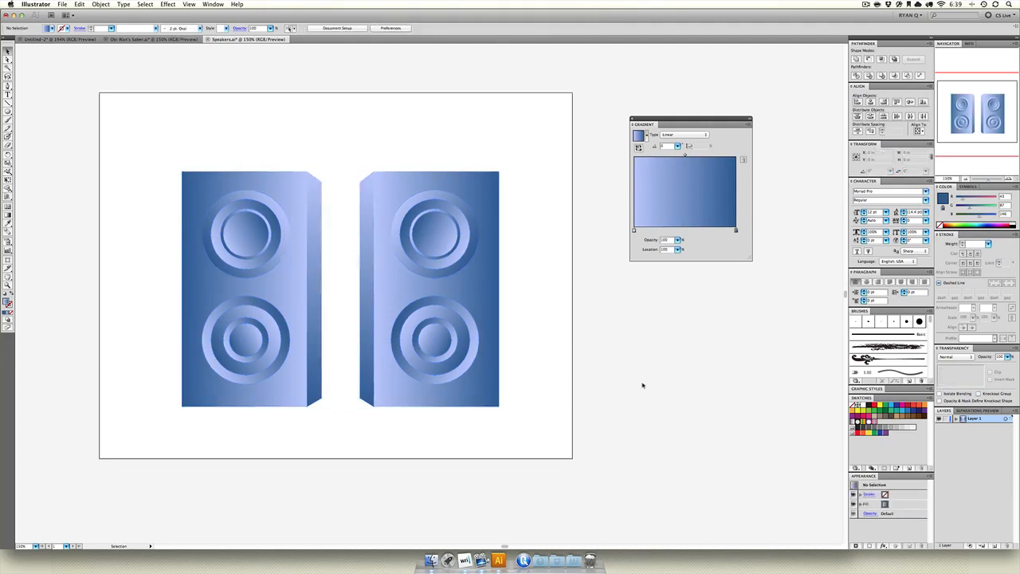